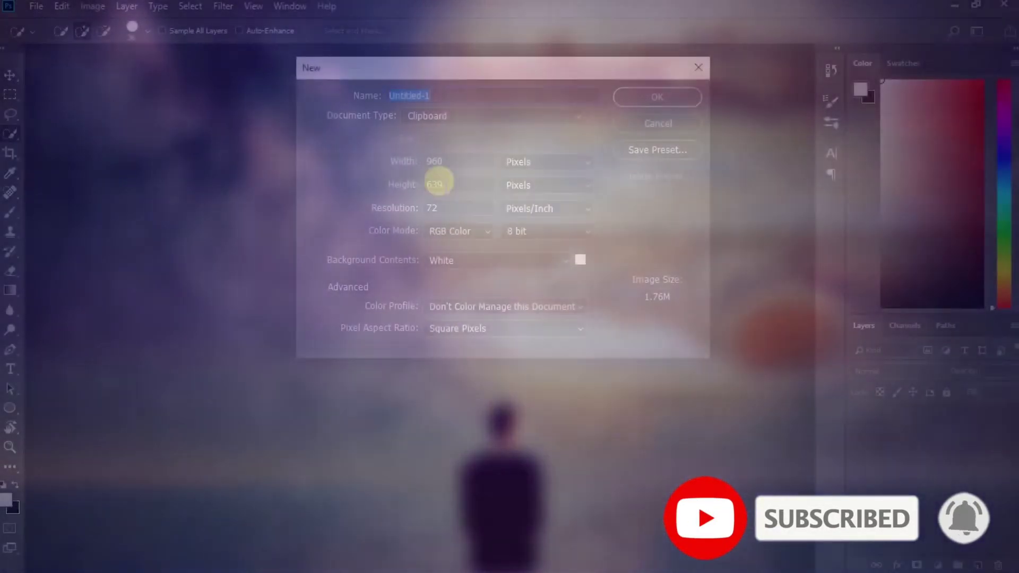
- Create a new blank document 1080 × 1080 px
double_click(433, 162)
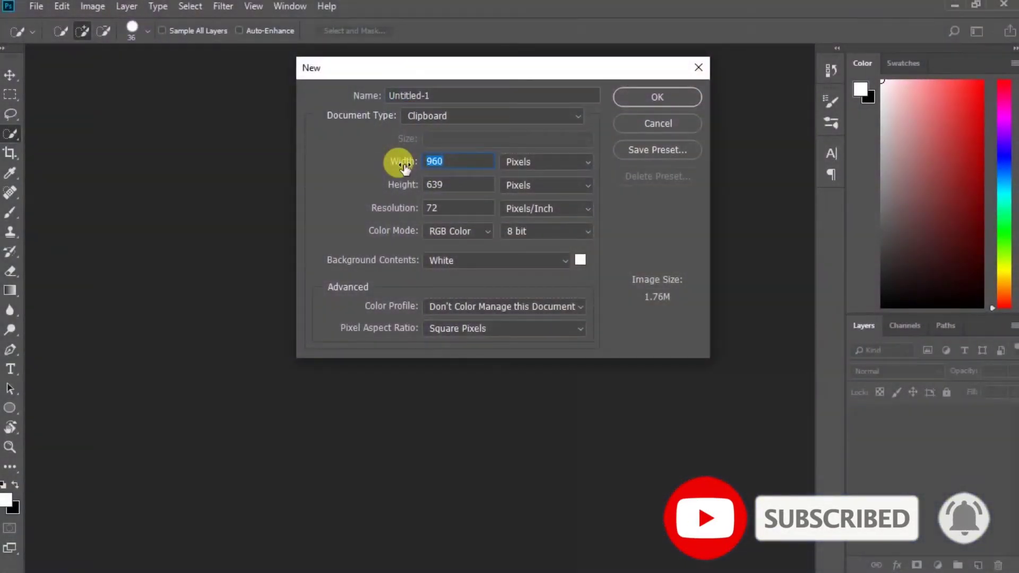
text(1080)
double_click(443, 184)
text(1)
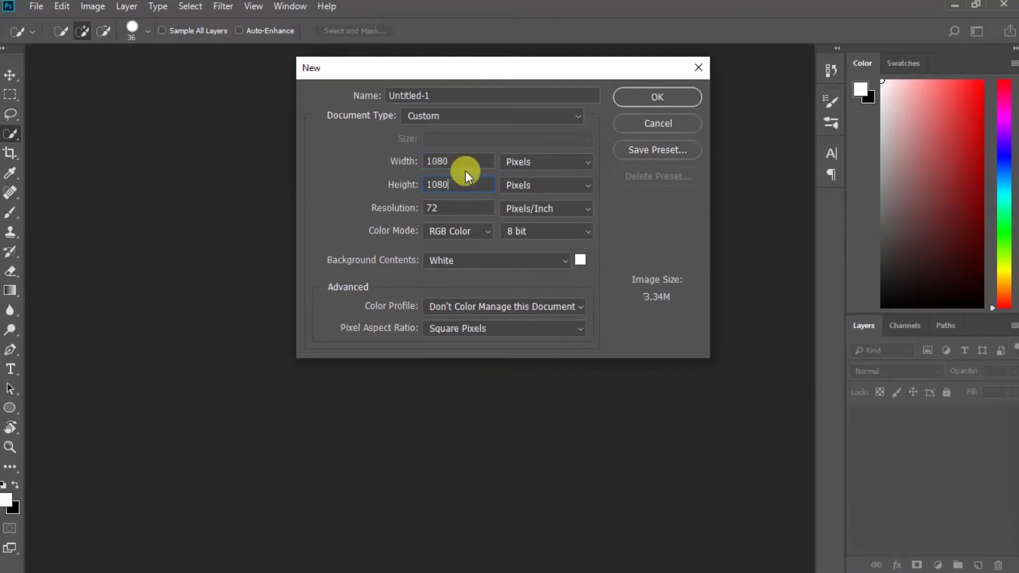
click(623, 97)
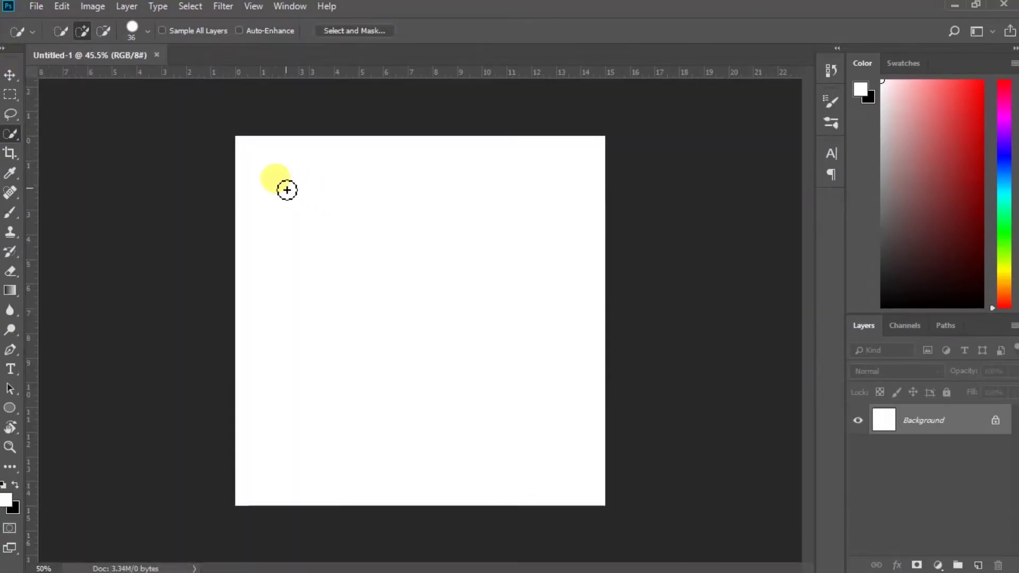
- Open the seaside solitude photo of the man on the ledge
click(36, 6)
click(43, 36)
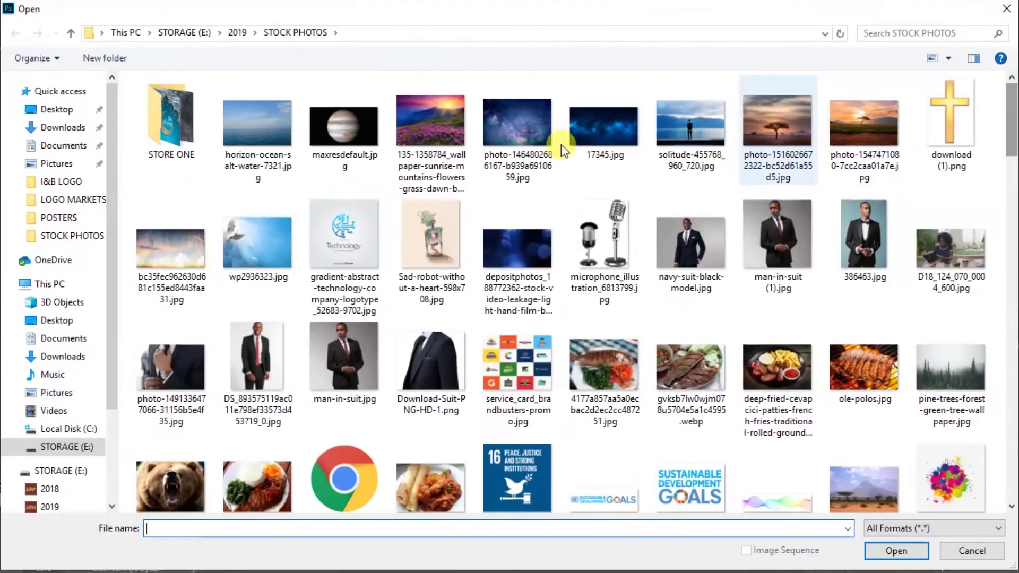
double_click(684, 145)
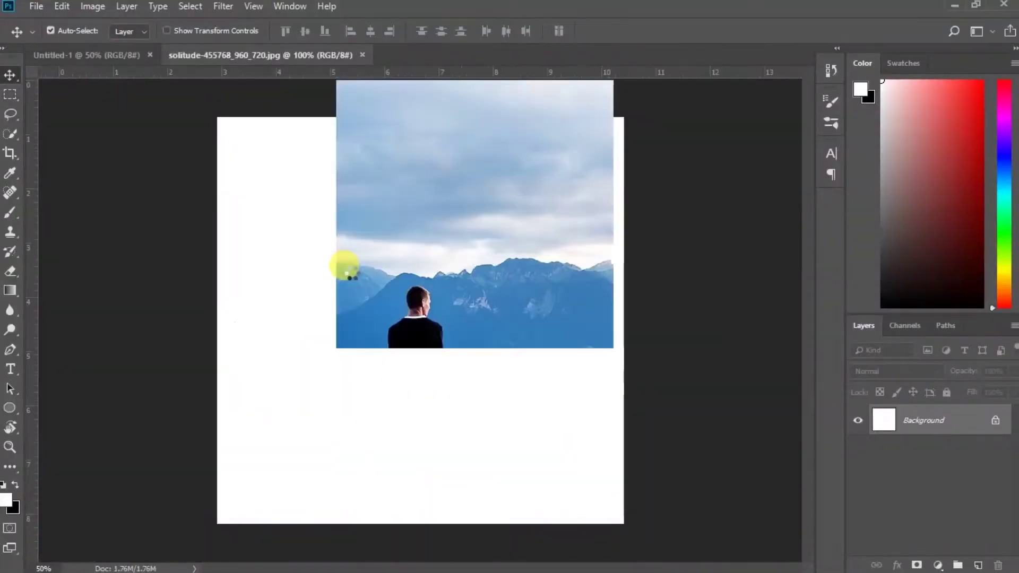
- Try selecting the stone ledge with Quick Selection, then deselect
key(w)
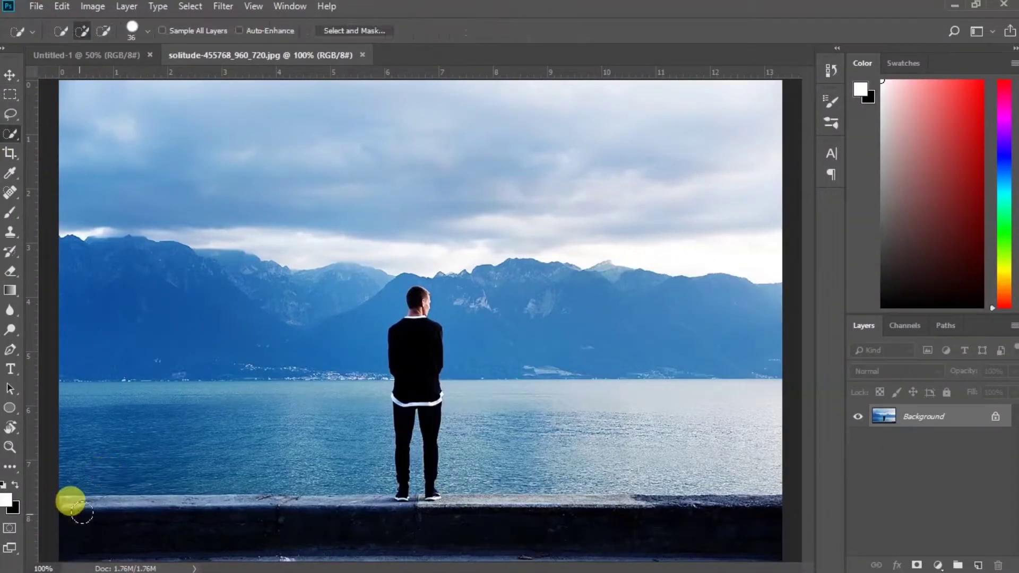
drag(284, 515, 319, 495)
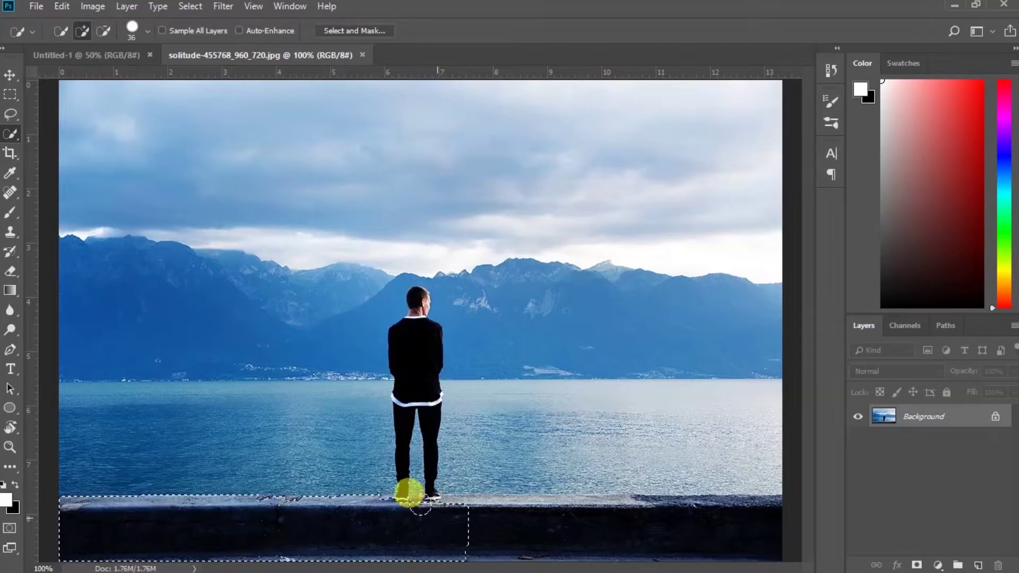
scroll(296, 483, down, 2)
scroll(360, 481, down, 1)
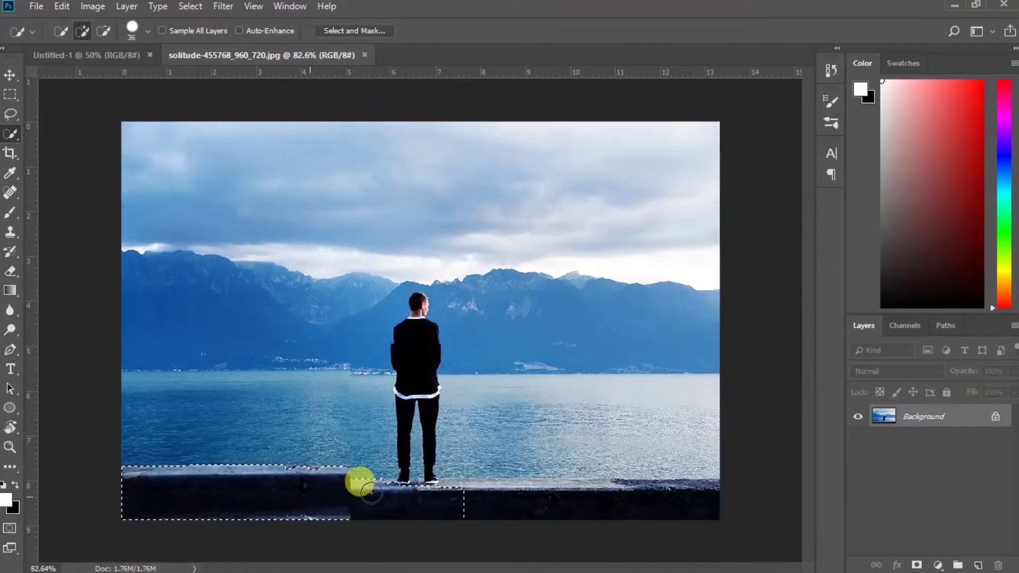
drag(489, 487, 416, 484)
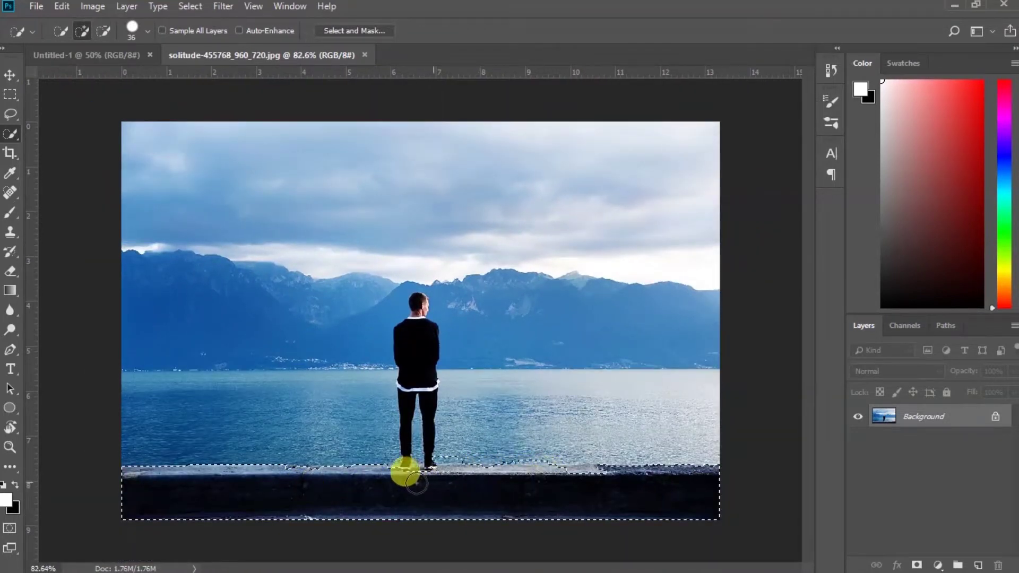
key(ctrl+z)
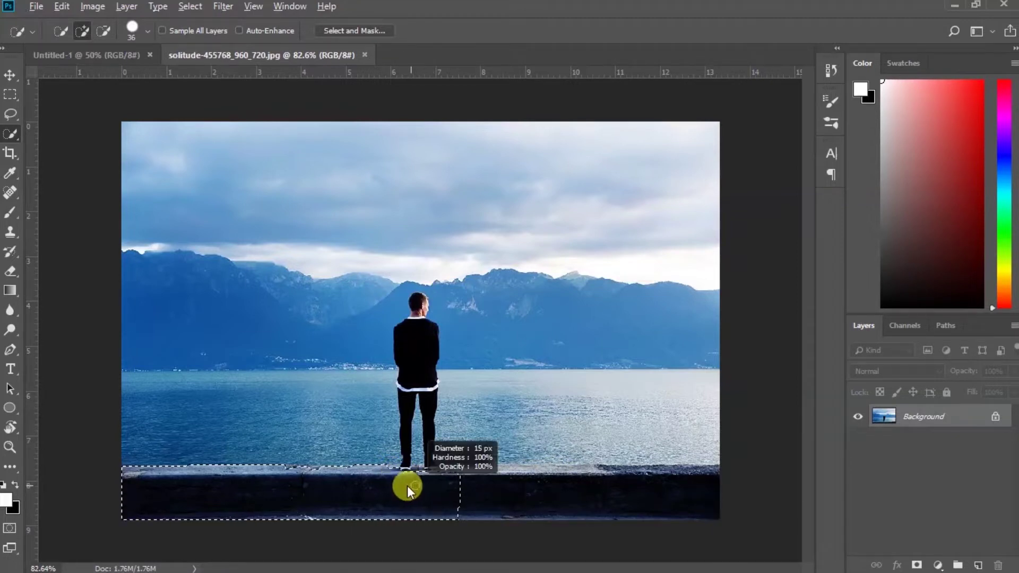
drag(518, 483, 462, 477)
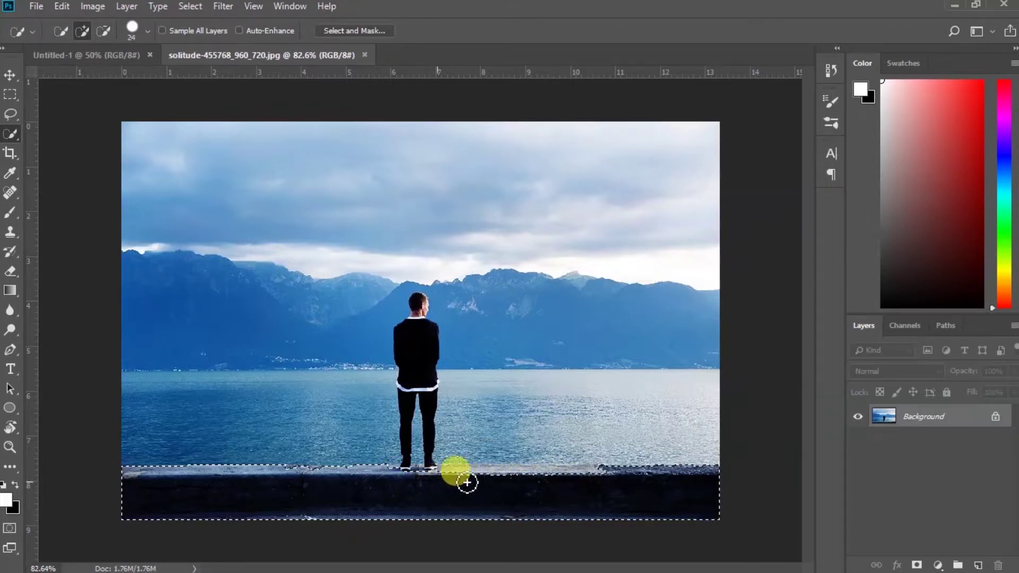
key(ctrl+d)
- Outline the stone ledge with the Polygonal Lasso to select it
right_click(13, 113)
click(53, 132)
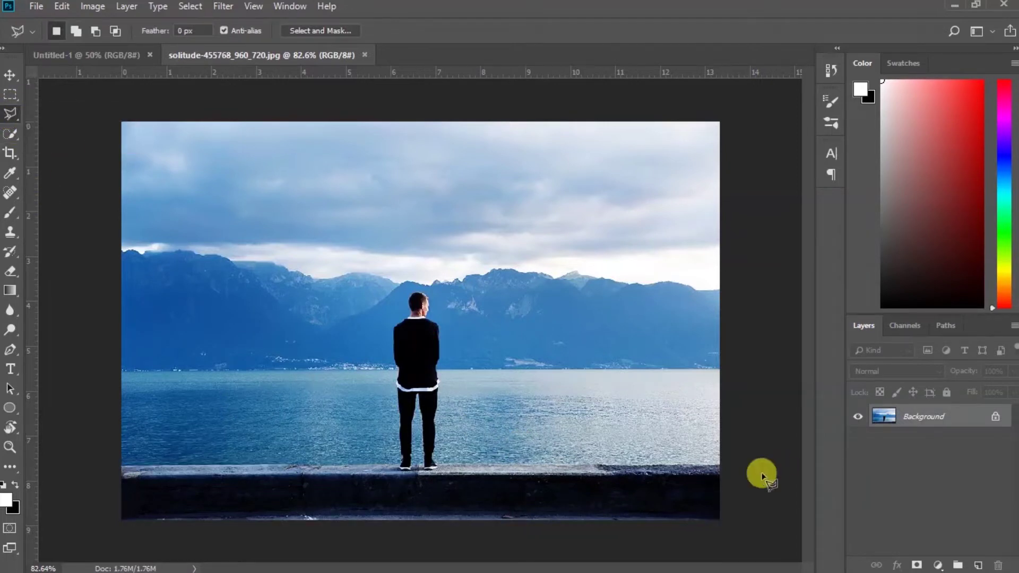
click(728, 463)
click(135, 466)
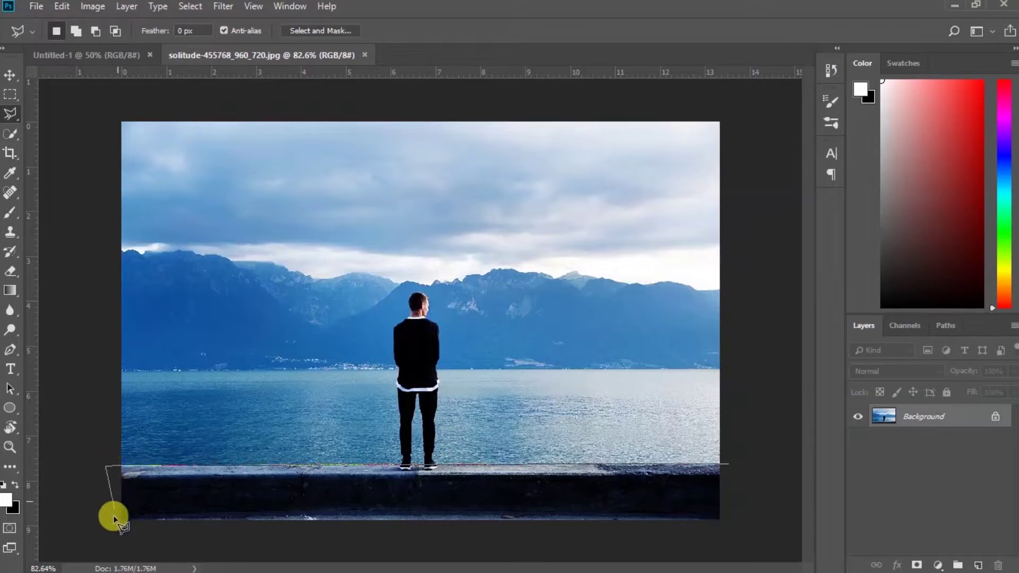
click(714, 542)
click(730, 467)
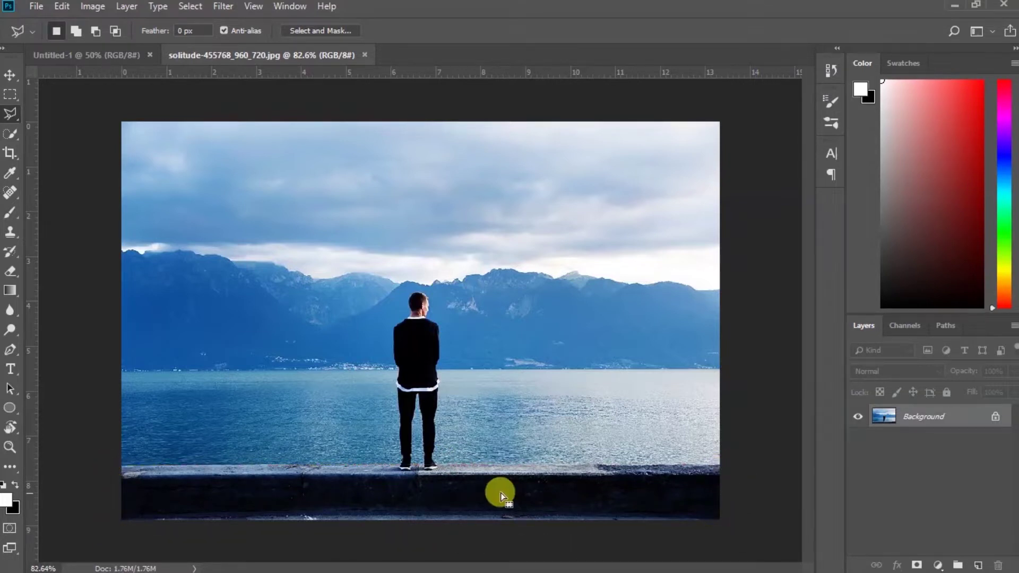
- Copy the ledge selection to a new Layer 1 and reselect the Background
right_click(20, 132)
click(79, 134)
right_click(417, 473)
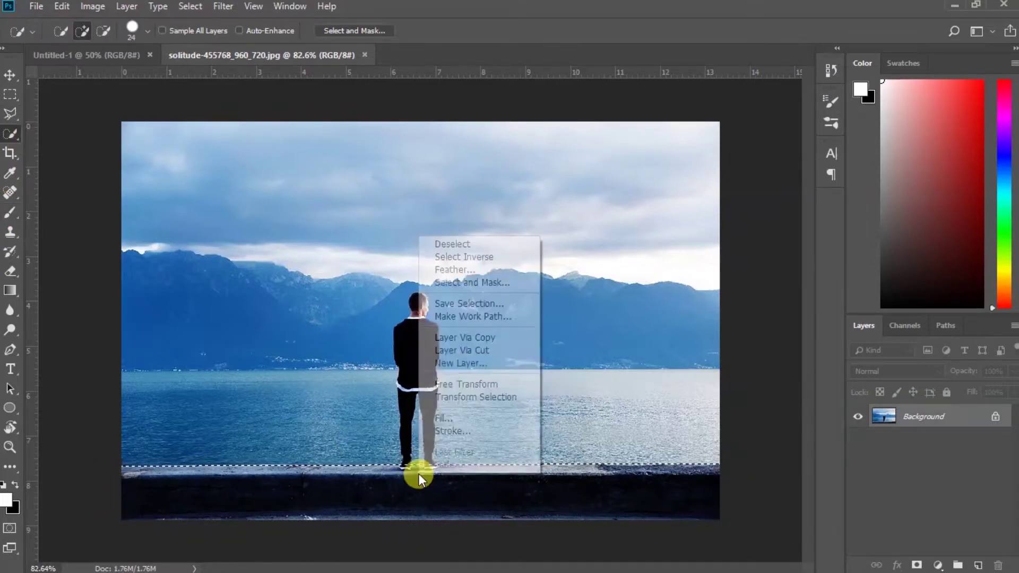
click(446, 338)
click(933, 442)
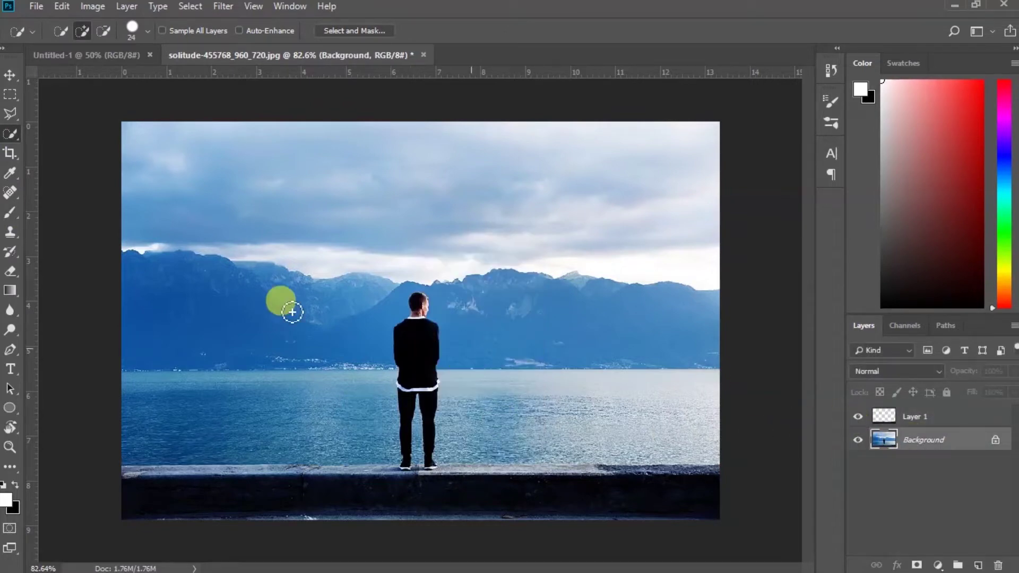
- Start a Pen path at the man's feet and trace up his side to the head
key(l)
scroll(403, 473, up, 4)
scroll(424, 484, up, 1)
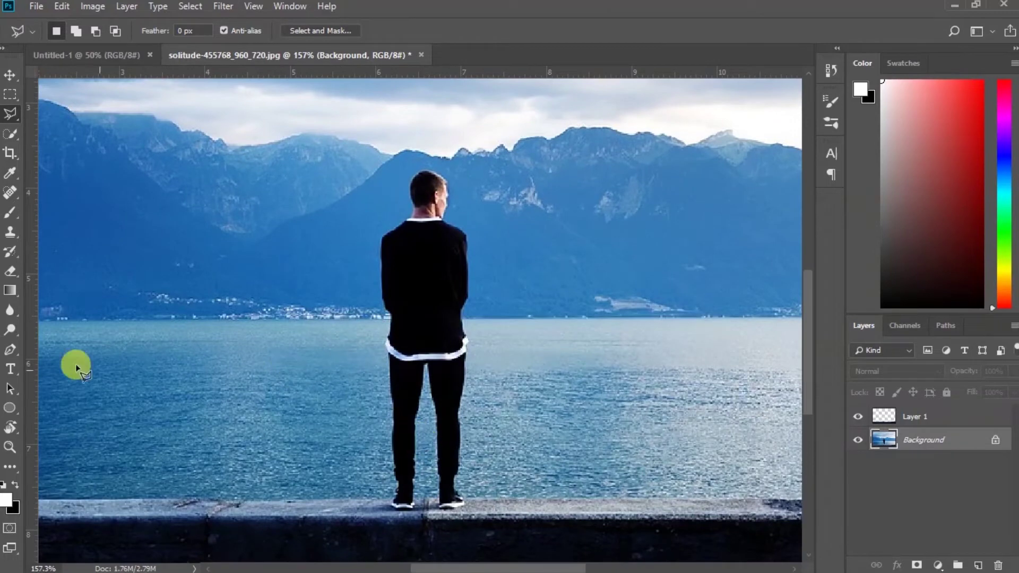
key(p)
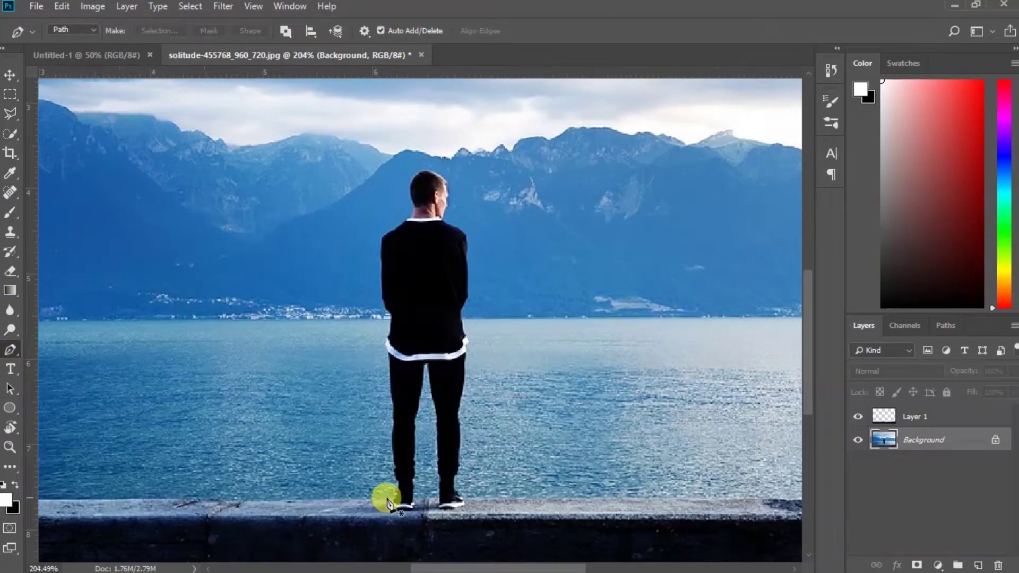
scroll(387, 498, up, 2)
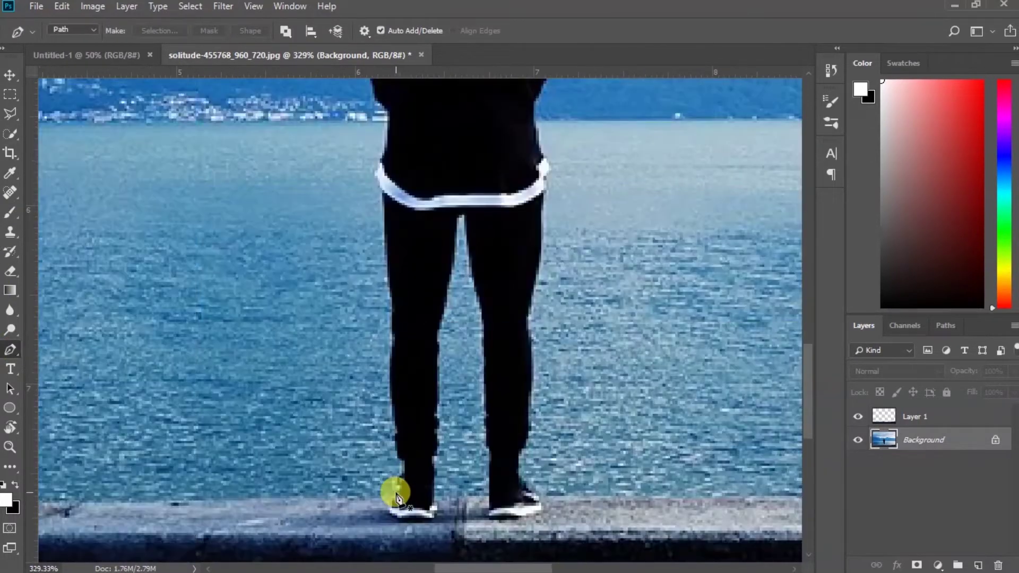
click(395, 493)
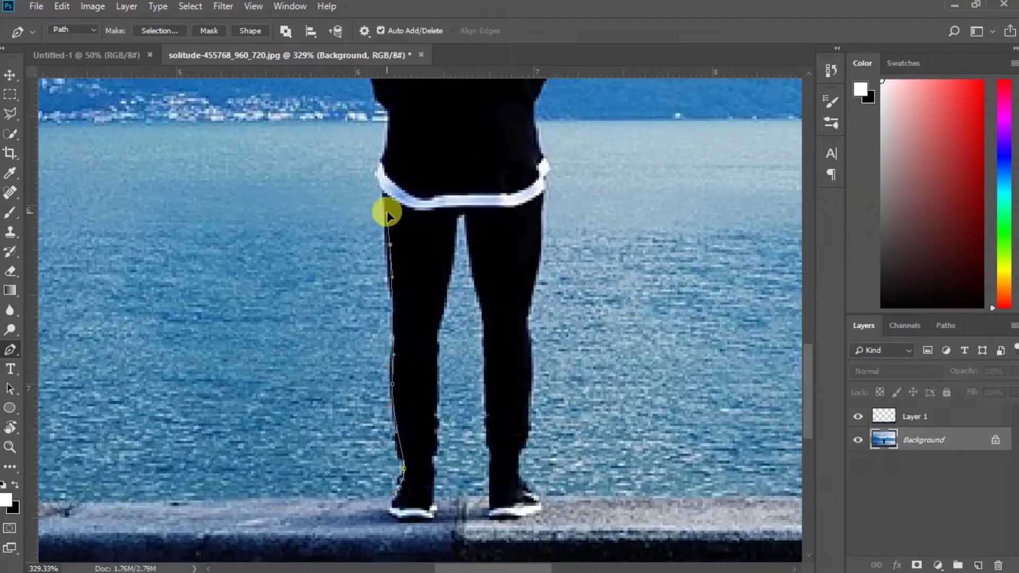
scroll(417, 271, up, 2)
scroll(417, 367, up, 2)
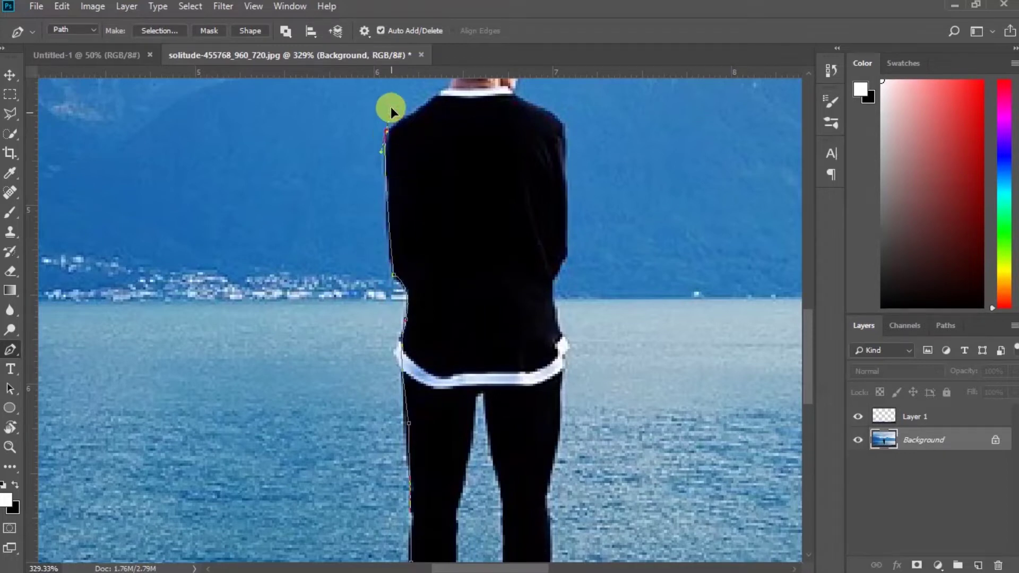
drag(412, 143, 387, 221)
drag(367, 261, 368, 218)
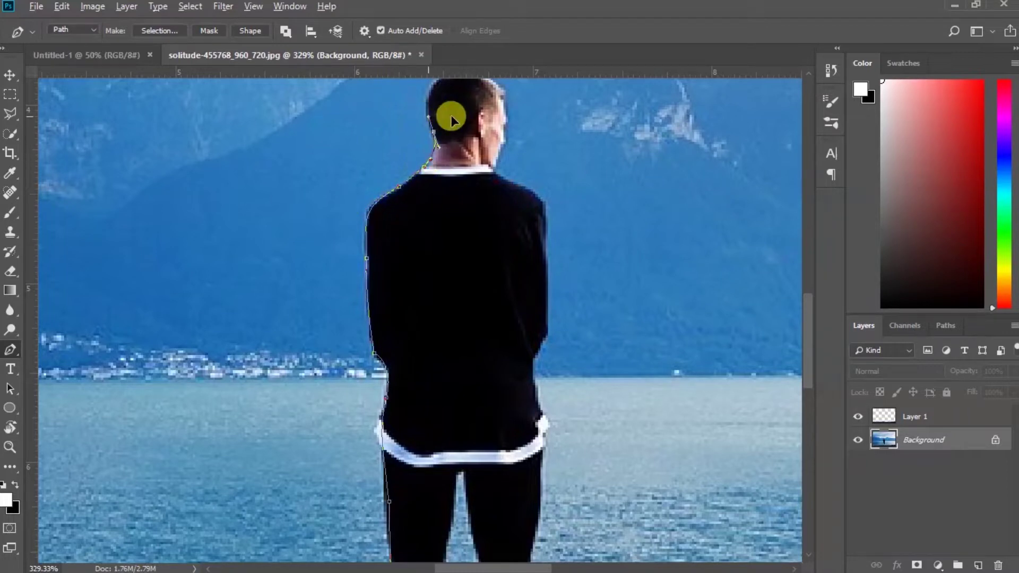
mouse_move(456, 106)
mouse_down()
mouse_move(431, 197)
mouse_move(440, 157)
mouse_up()
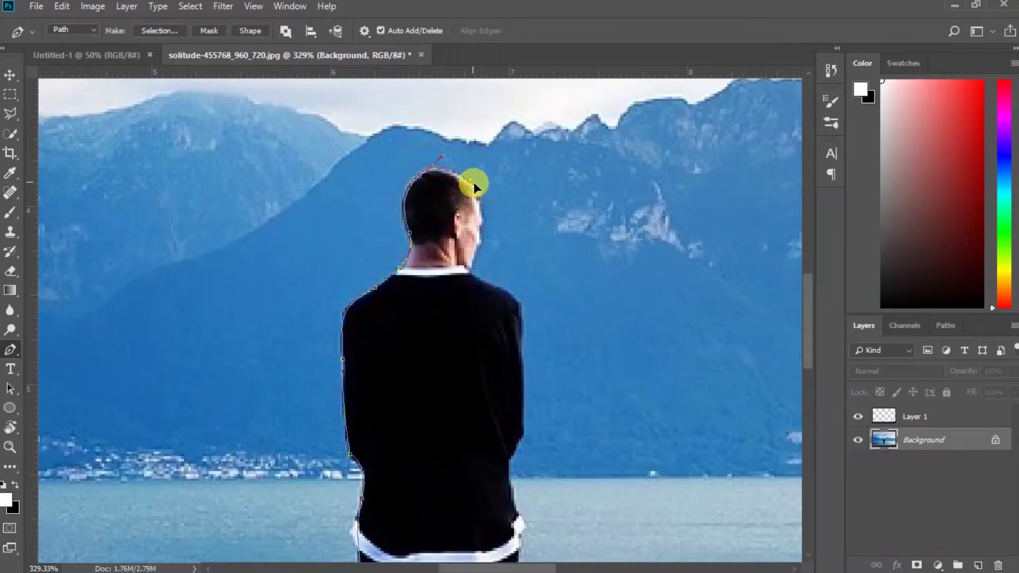
- Trace the path down his back, legs and shoes, closing it as a selection
click(501, 289)
drag(524, 366, 518, 435)
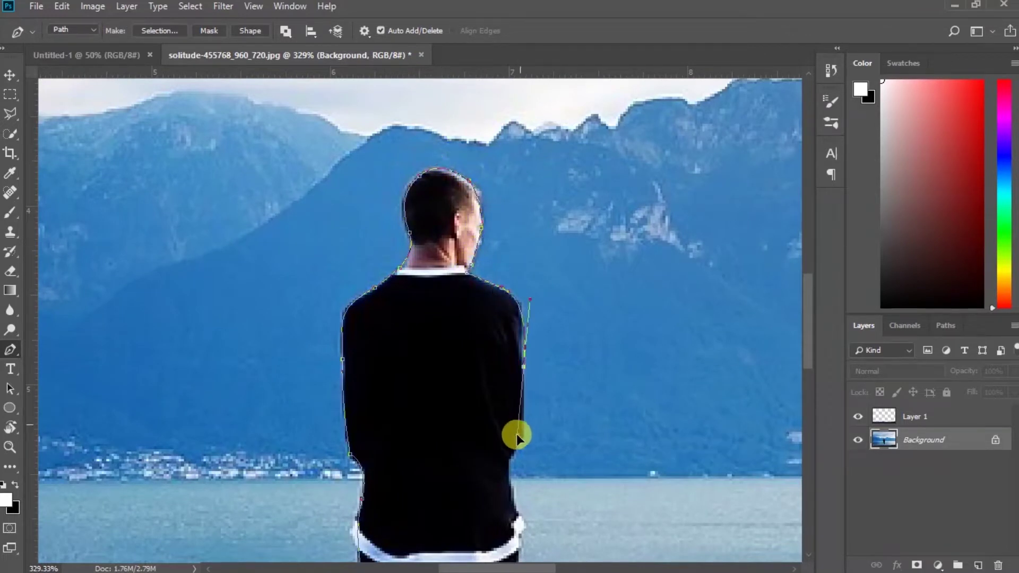
scroll(526, 373, down, 3)
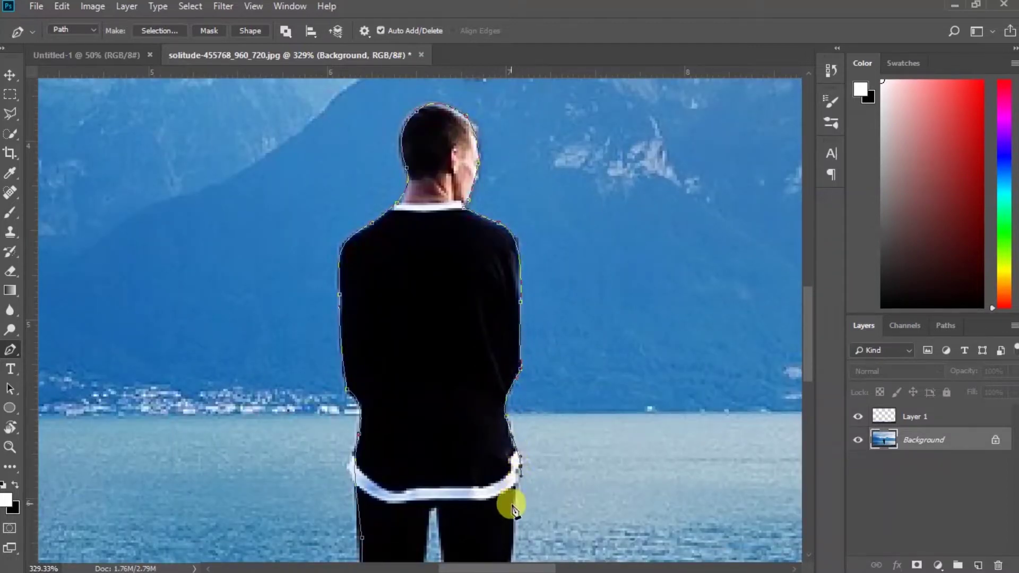
scroll(382, 261, down, 2)
scroll(393, 298, down, 8)
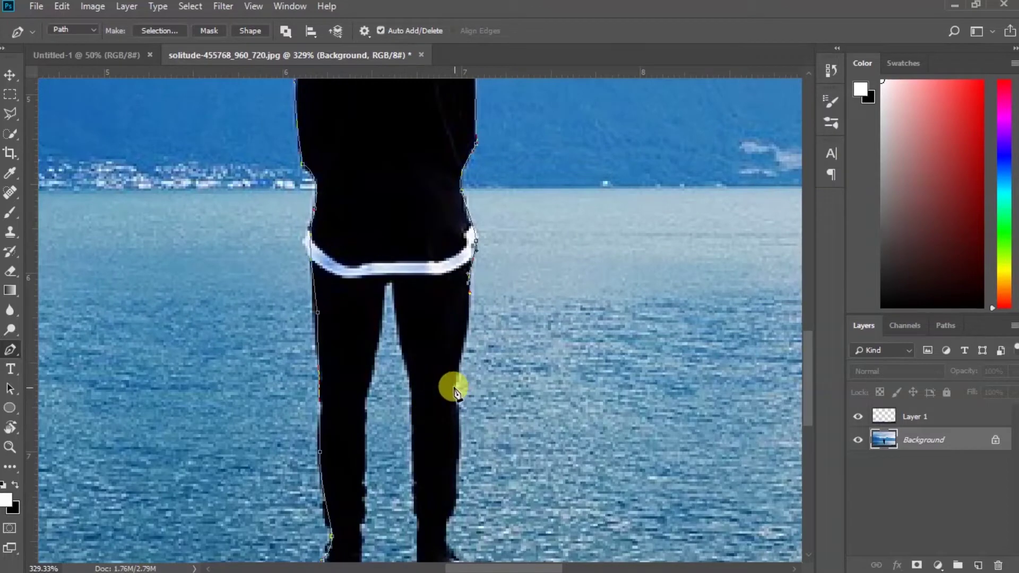
click(445, 434)
scroll(461, 339, down, 5)
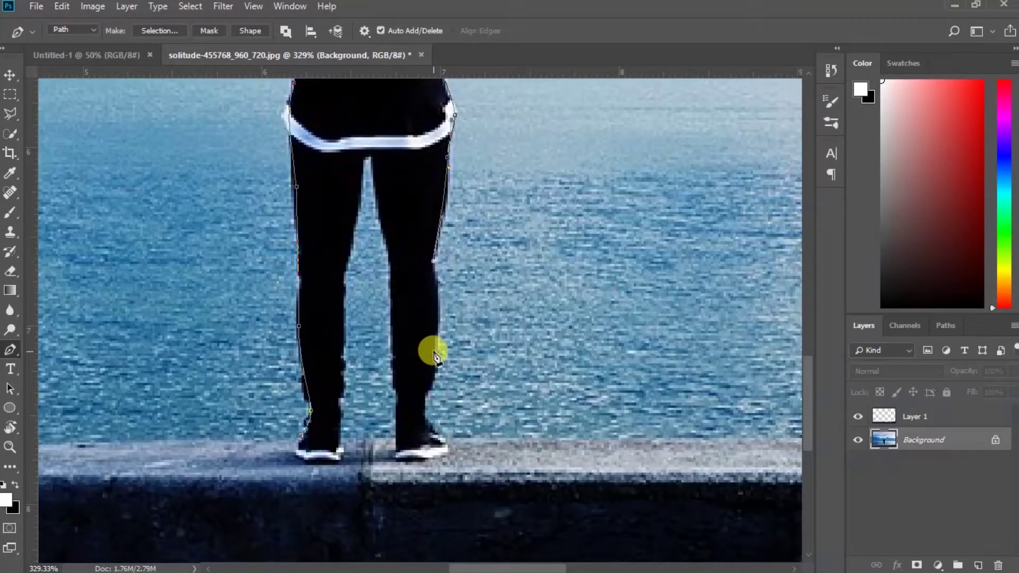
click(428, 419)
drag(466, 457, 413, 486)
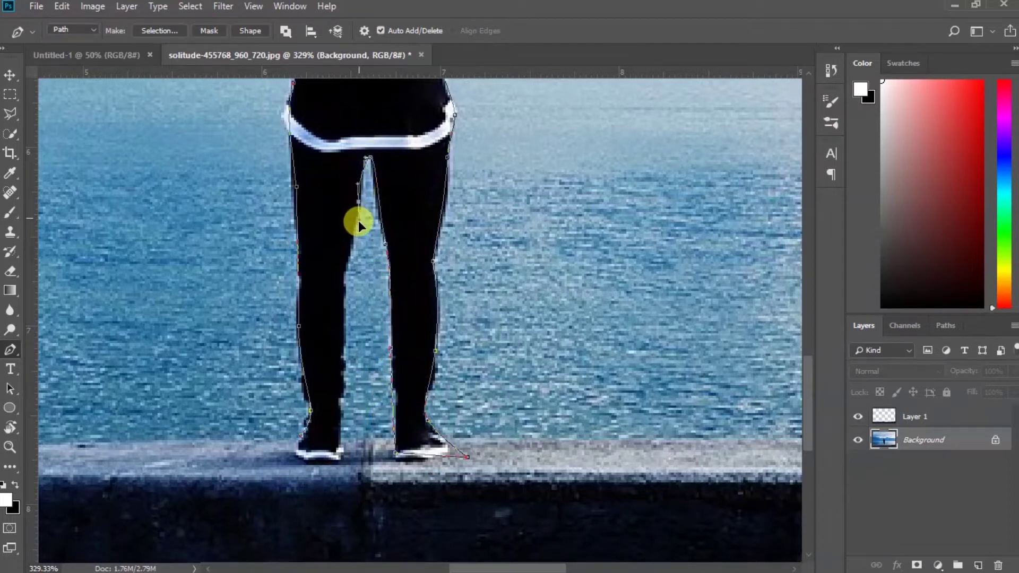
click(343, 311)
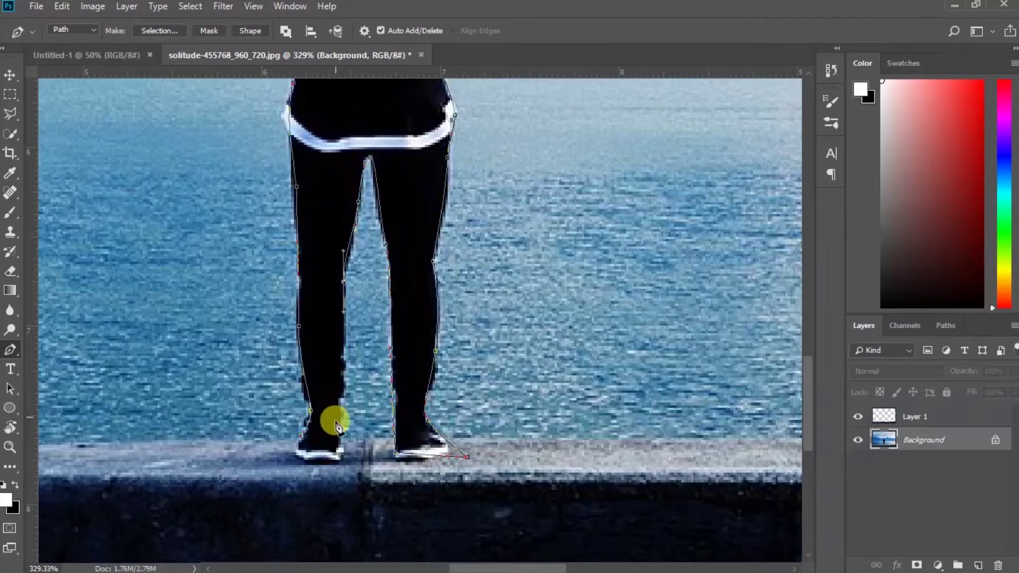
click(329, 460)
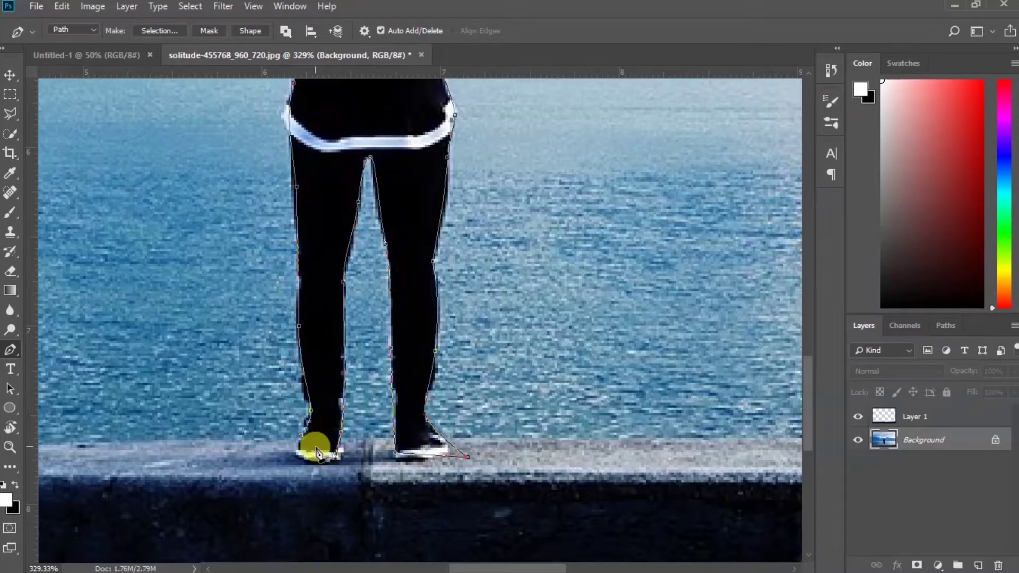
key(ctrl+Return)
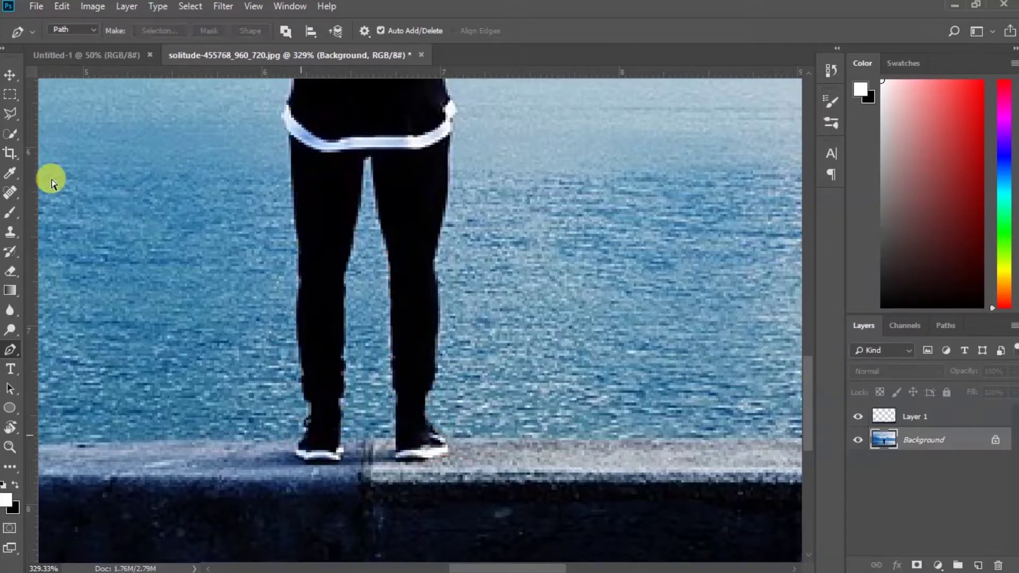
click(11, 132)
- Copy the selected man to a new layer and merge it down into Layer 1
right_click(335, 141)
click(380, 241)
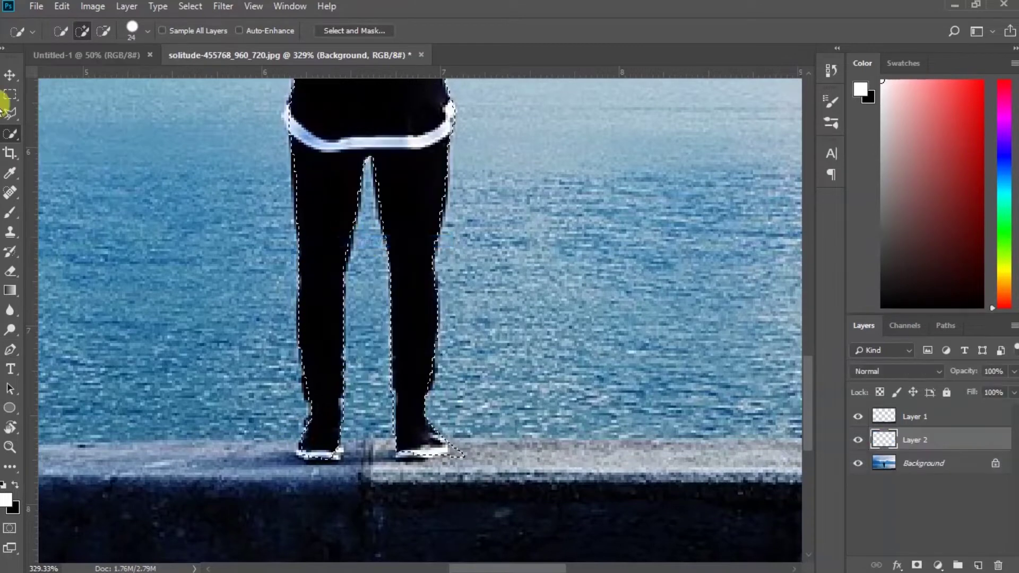
key(v)
right_click(908, 421)
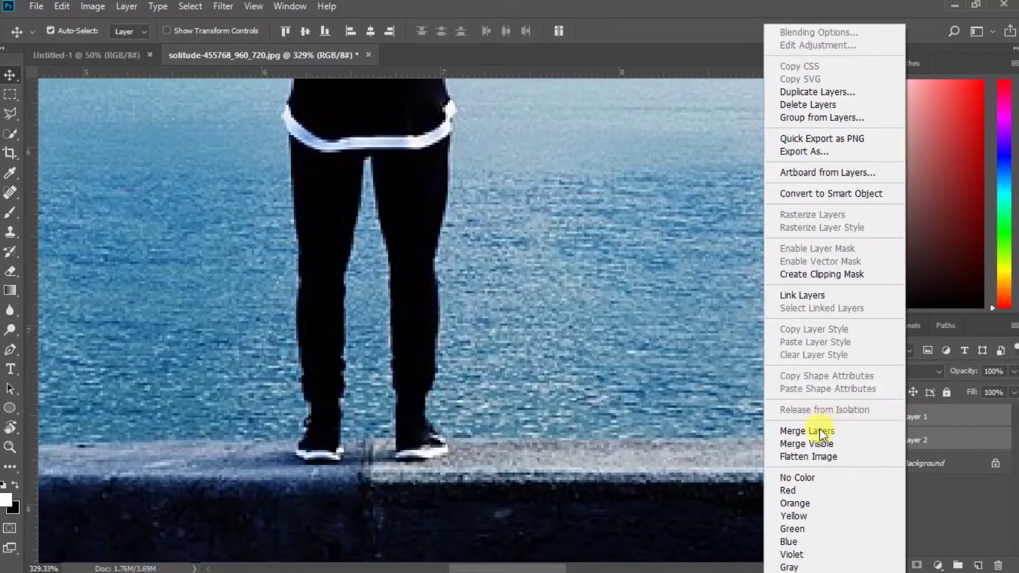
click(818, 425)
- Zoom out, hide the Background to check the cut-out, and dismiss the same-document error
scroll(375, 369, down, 3)
scroll(374, 368, down, 2)
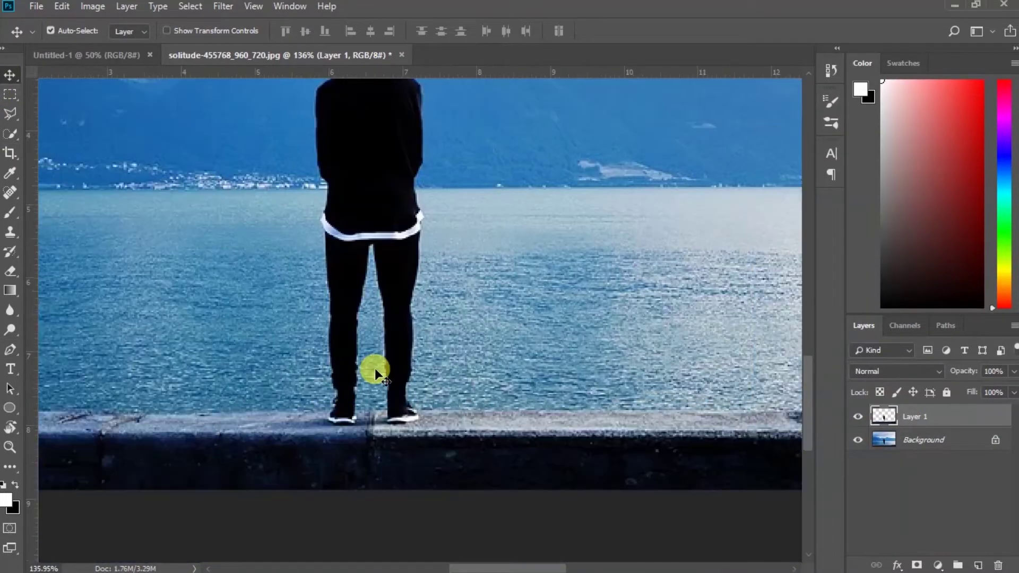
scroll(375, 369, down, 2)
scroll(378, 361, down, 2)
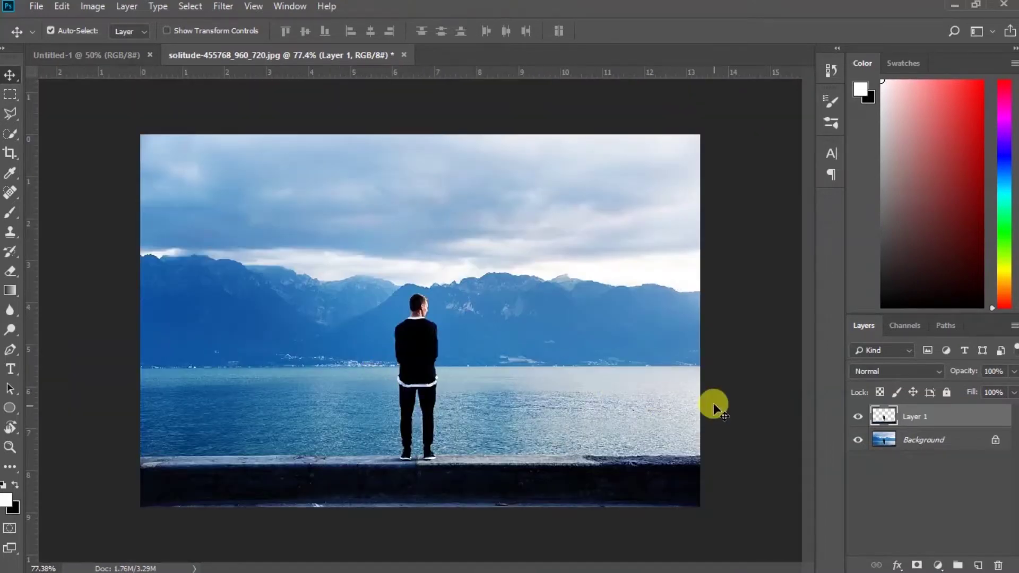
click(858, 441)
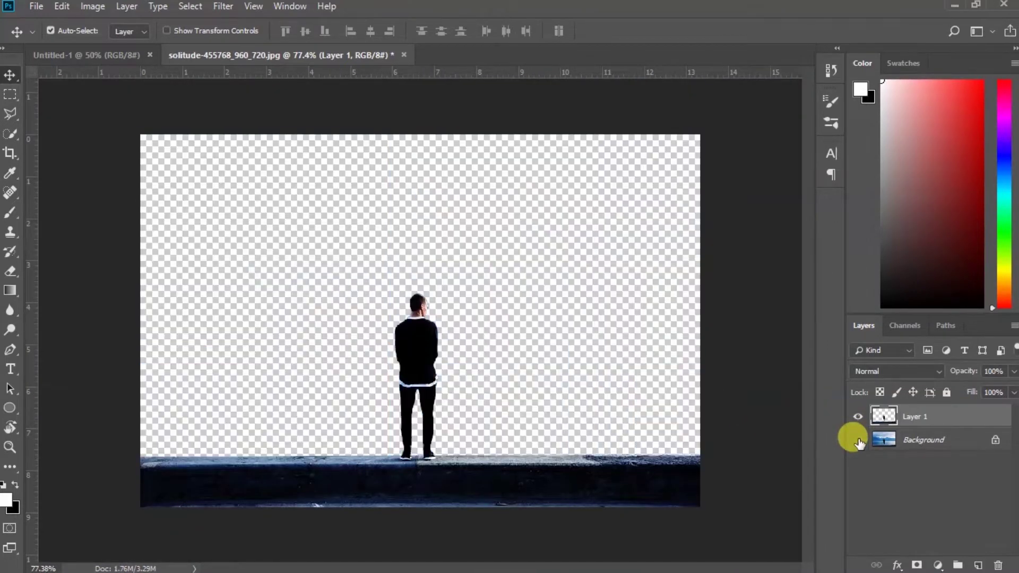
mouse_move(903, 417)
mouse_down()
mouse_move(338, 333)
mouse_move(416, 352)
mouse_up()
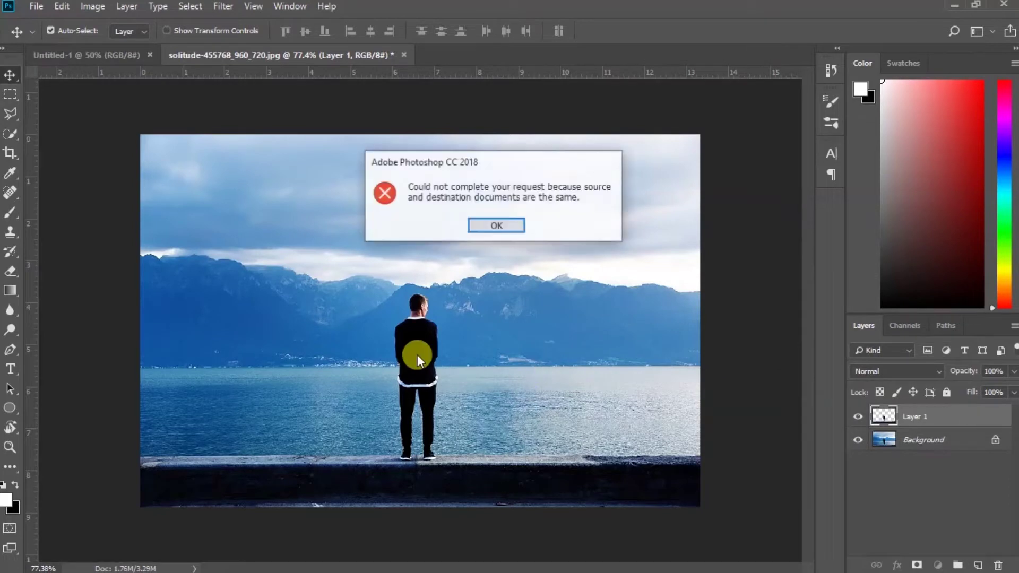
click(494, 223)
- Bring Layer 1 into Untitled-1 and scale it to about 116% along the bottom
mouse_move(288, 235)
mouse_down()
mouse_move(101, 57)
mouse_move(364, 275)
mouse_up()
key(ctrl+t)
drag(380, 326, 409, 462)
drag(593, 342, 624, 331)
mouse_move(518, 446)
mouse_down()
mouse_move(507, 457)
mouse_move(508, 497)
mouse_up()
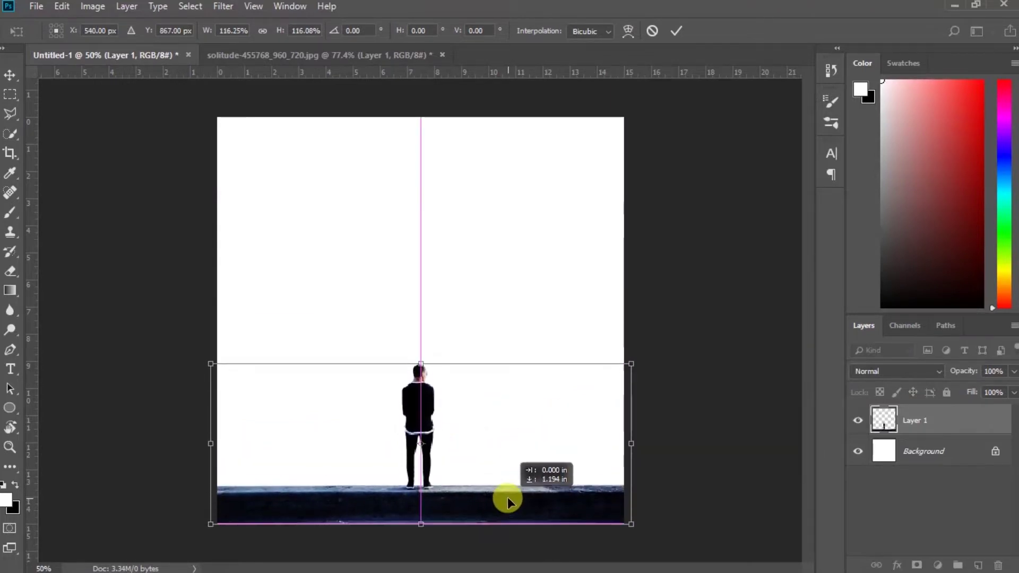
key(Return)
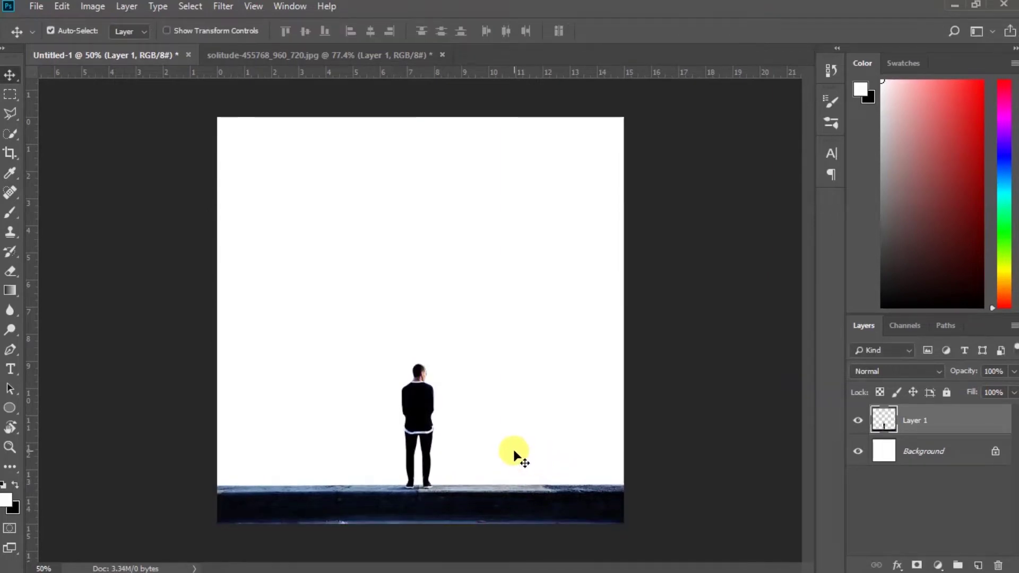
- Close the solitude photo without saving and bring up the Open dialog
click(295, 61)
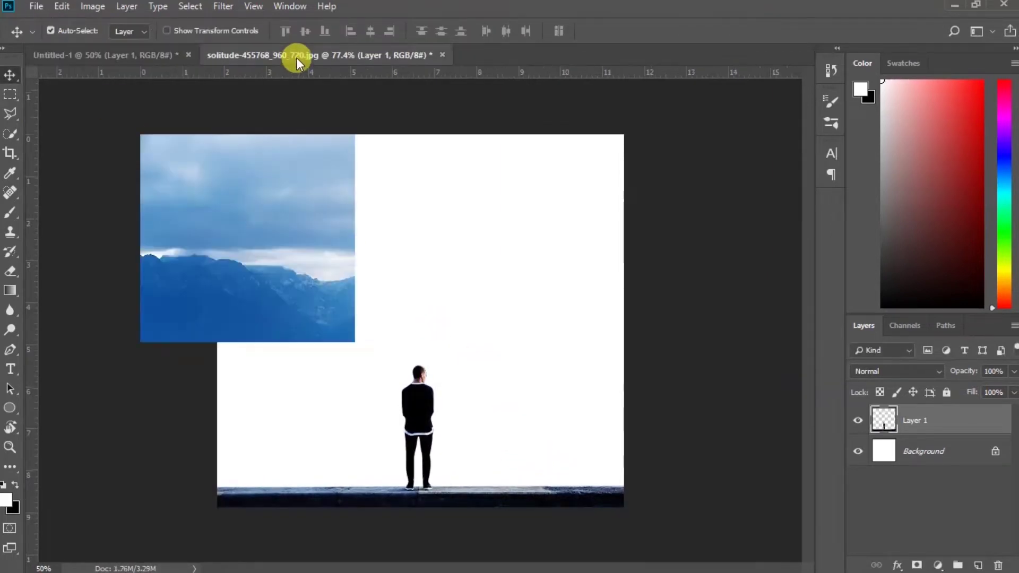
click(442, 55)
key(Escape)
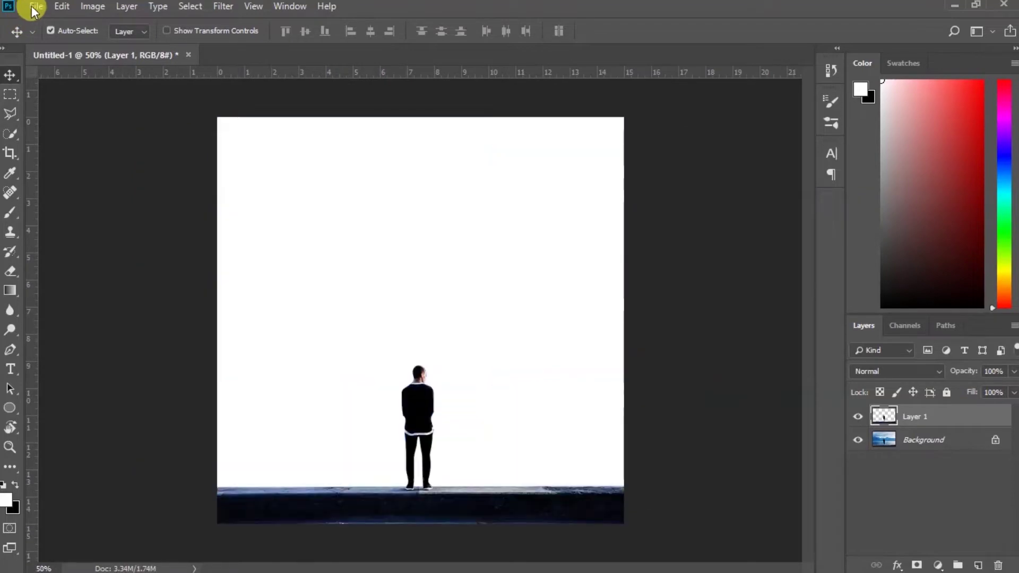
click(36, 6)
key(Escape)
key(ctrl+o)
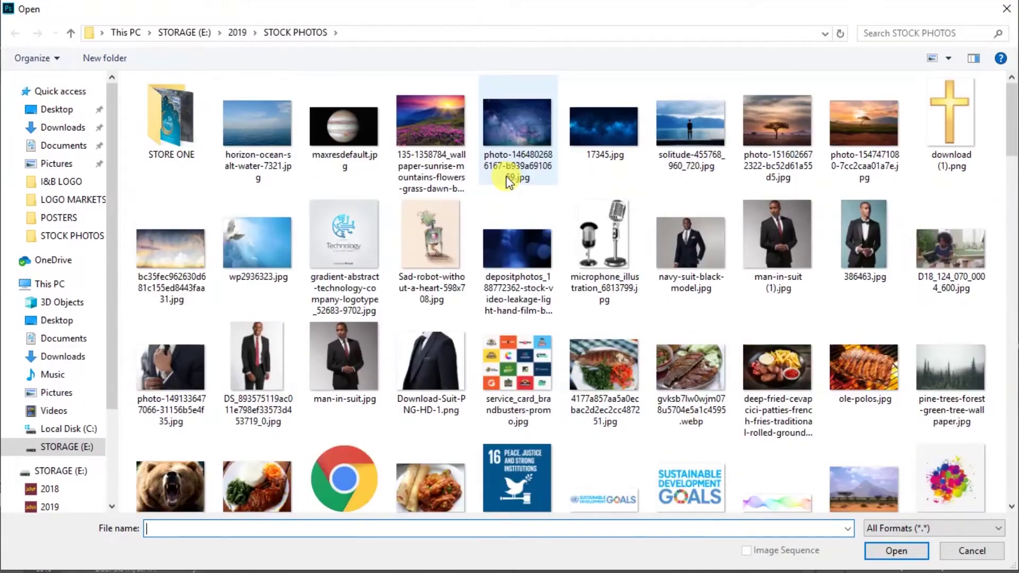
- Open the horizon ocean photo and drag it into Untitled-1
double_click(250, 127)
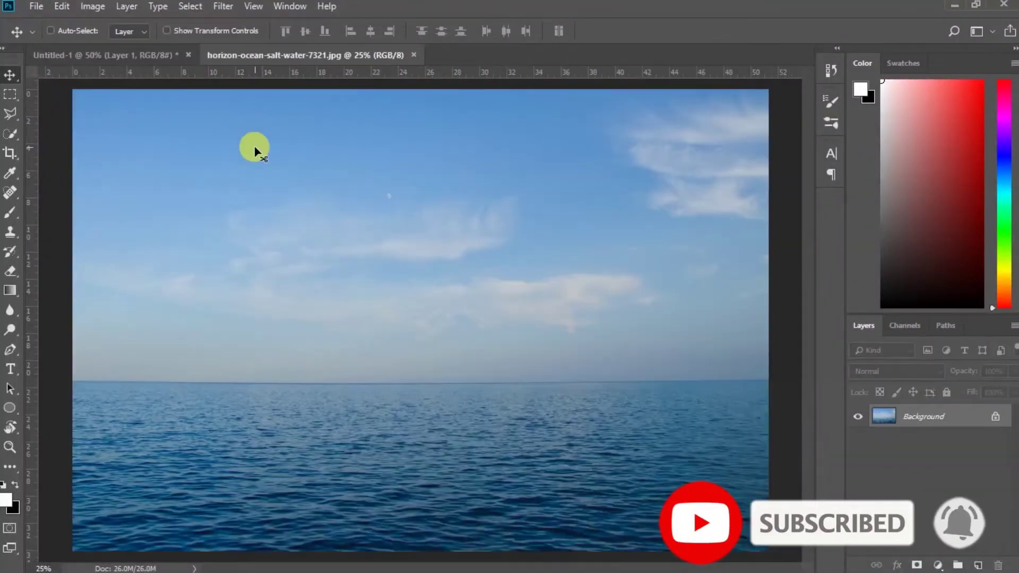
key(ctrl+a)
drag(199, 132, 252, 150)
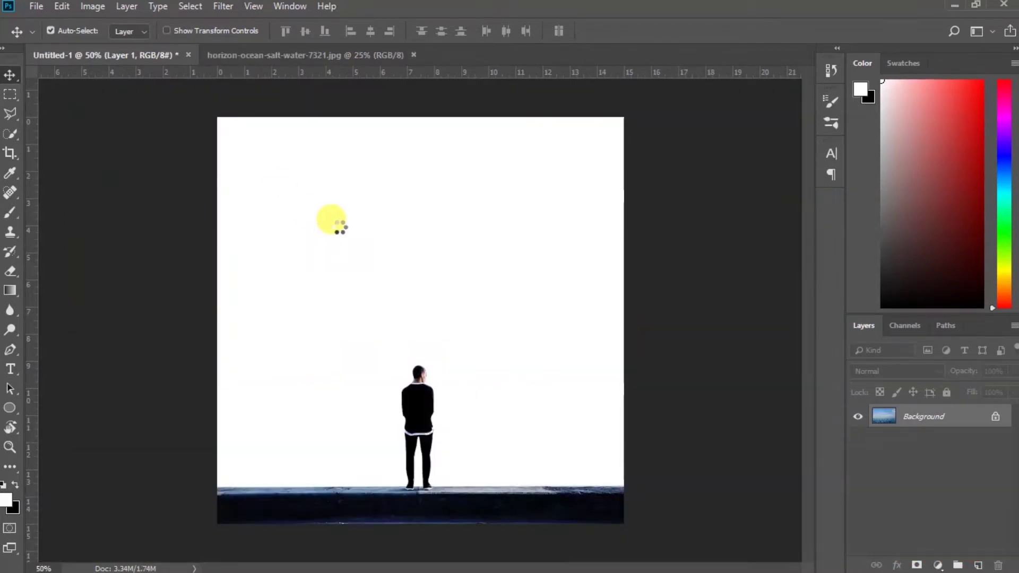
drag(252, 149, 345, 226)
- Scale and align the ocean layer to fill the area behind the man
key(ctrl+t)
drag(93, 136, 406, 367)
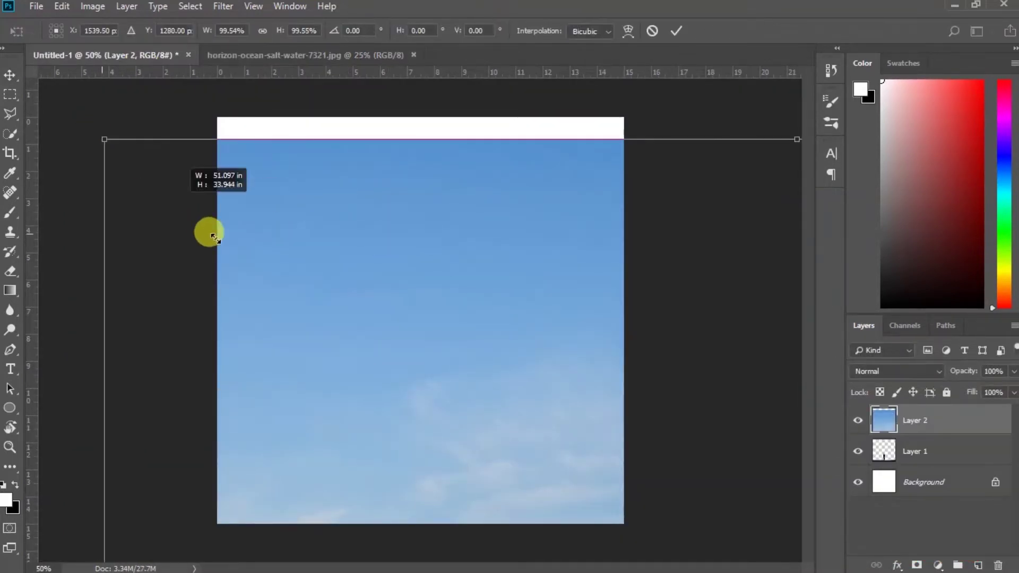
mouse_move(406, 367)
mouse_down()
mouse_move(503, 394)
mouse_move(228, 195)
mouse_move(297, 212)
mouse_move(518, 373)
mouse_move(339, 335)
mouse_move(262, 339)
mouse_up()
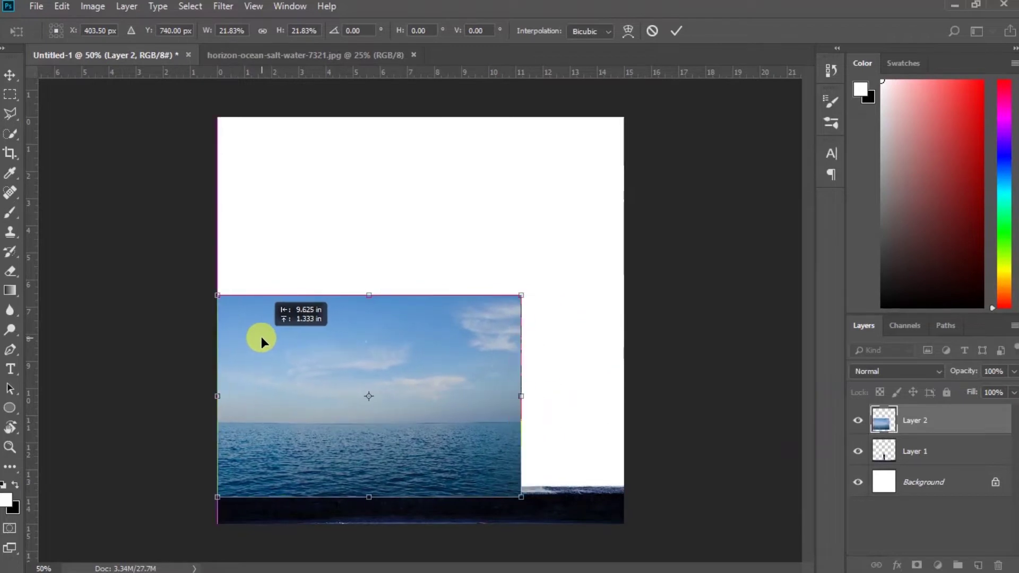
drag(520, 295, 625, 225)
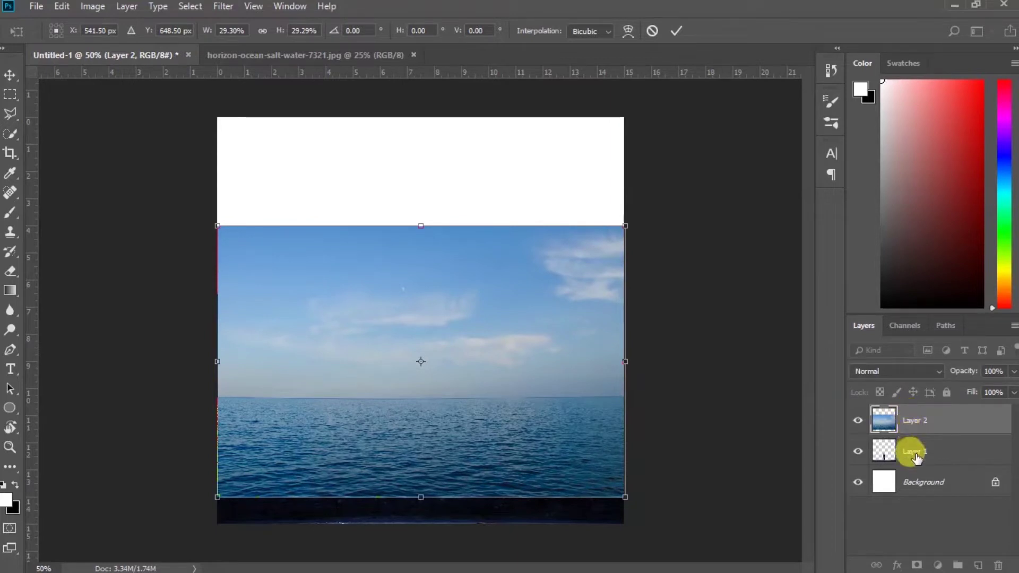
key(Return)
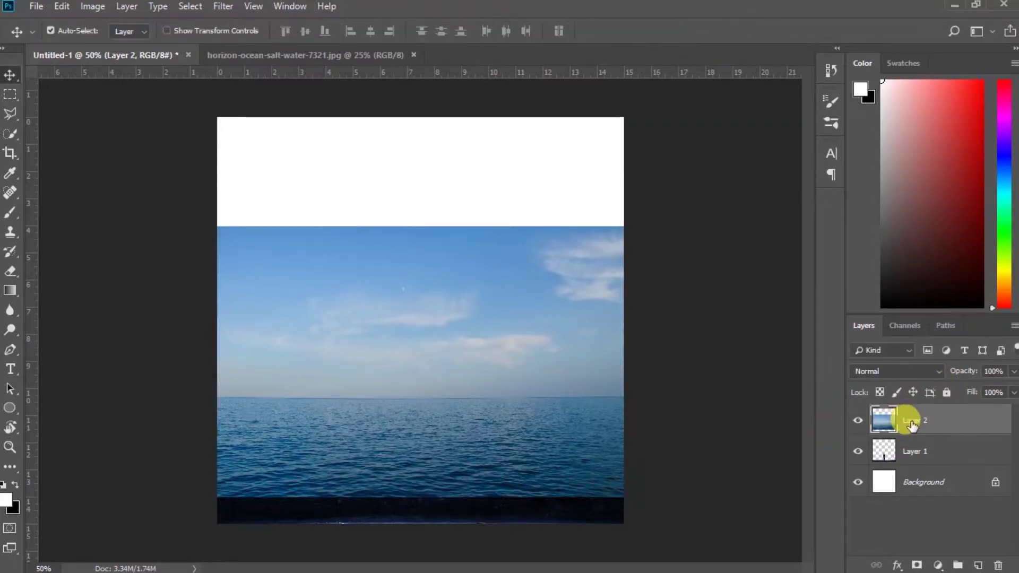
- Send the ocean layer beneath the man and close the ocean photo
key(ctrl+bracketleft)
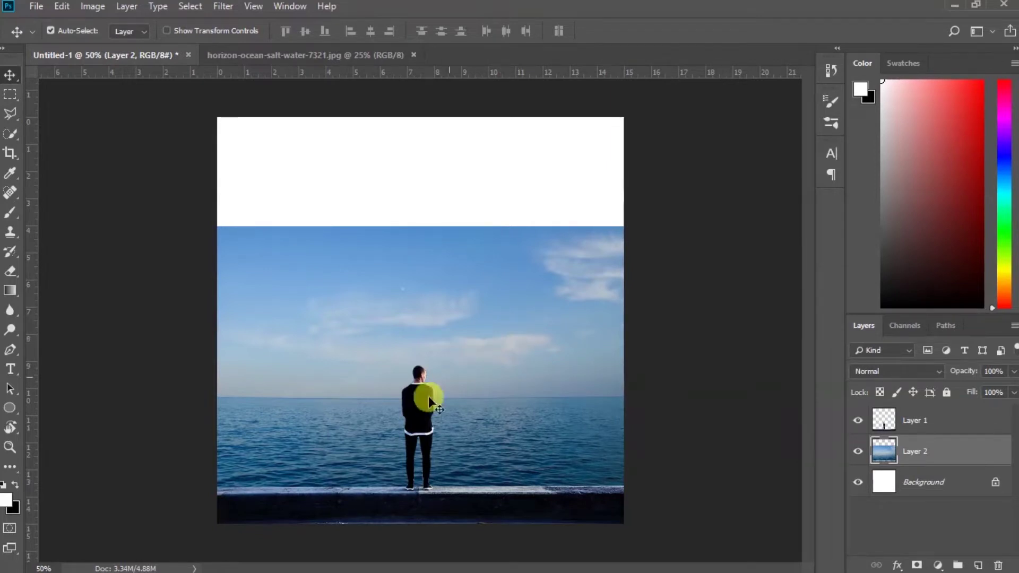
scroll(413, 414, up, 1)
scroll(413, 411, up, 1)
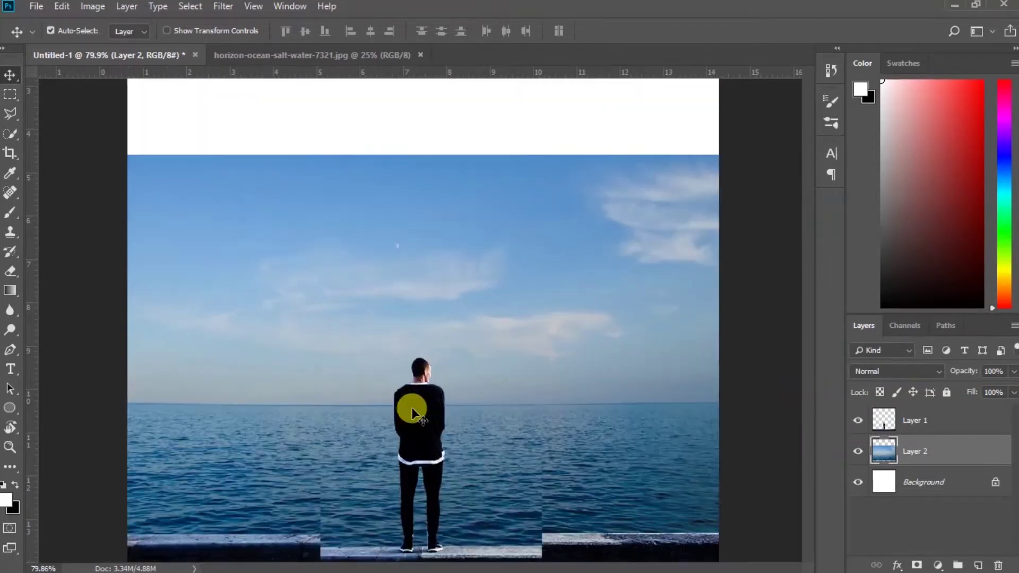
scroll(411, 401, down, 1)
scroll(410, 399, down, 1)
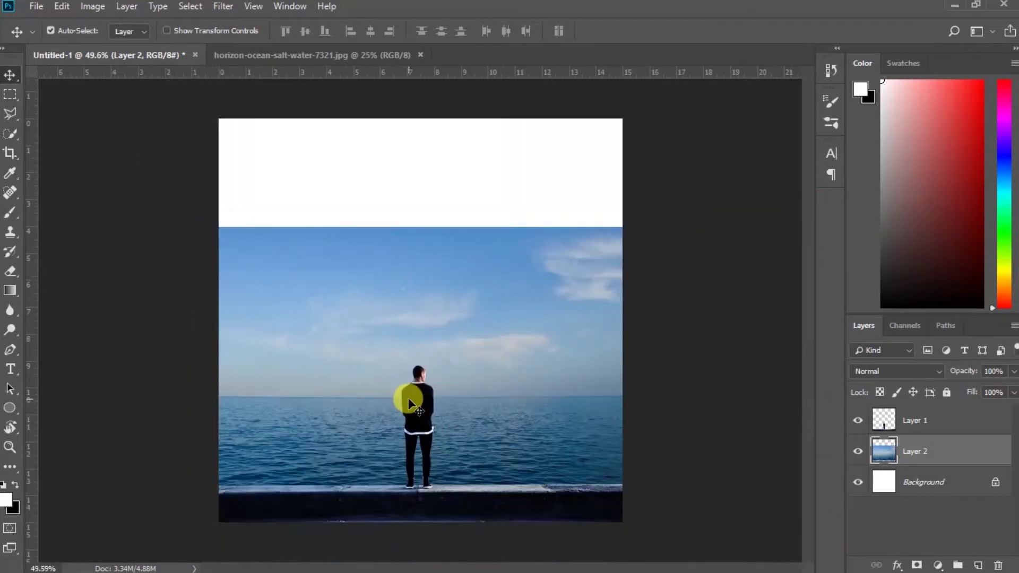
click(419, 55)
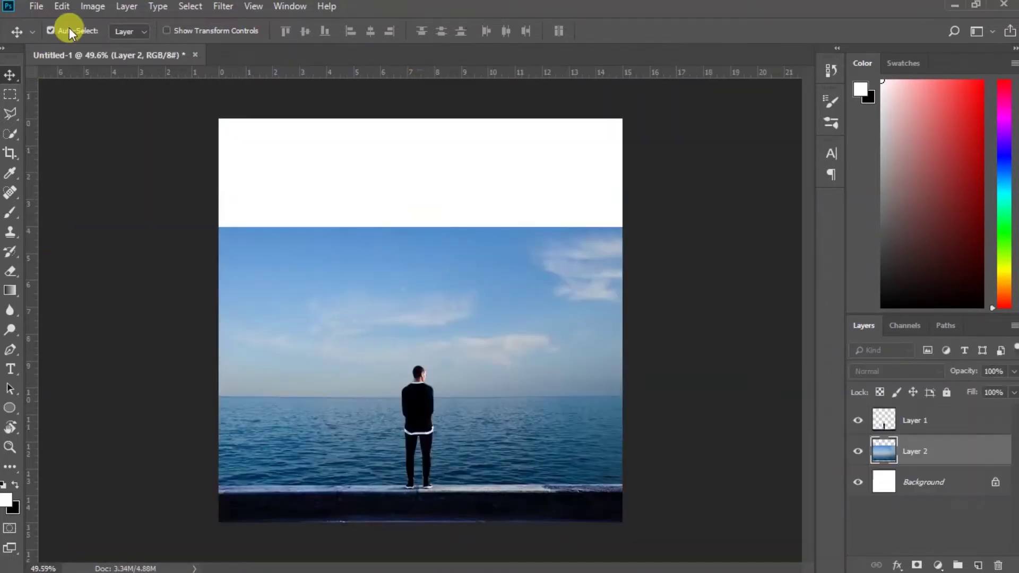
- Open the starry galaxy photo and drag it into Untitled-1
click(36, 6)
key(Escape)
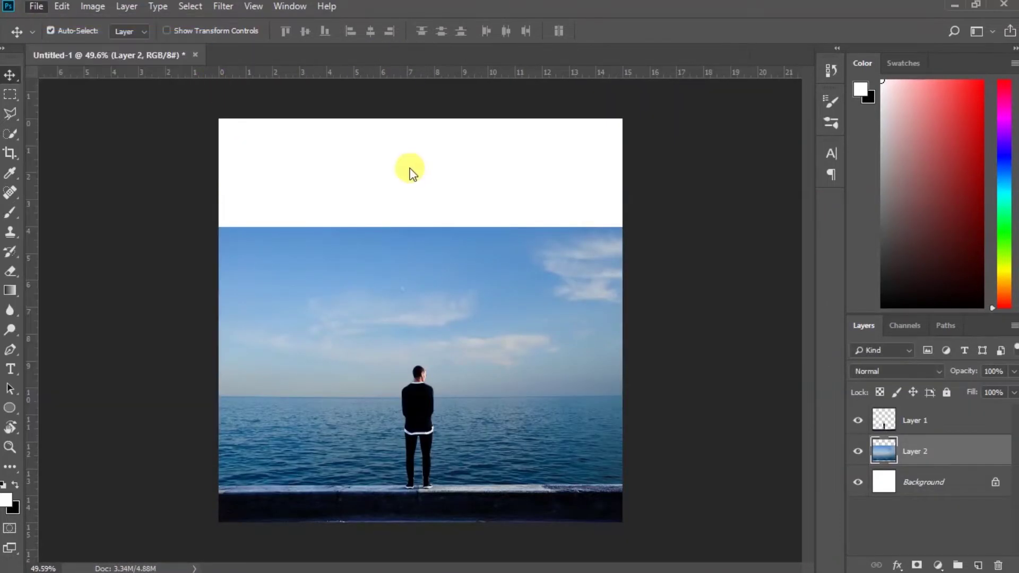
key(ctrl+o)
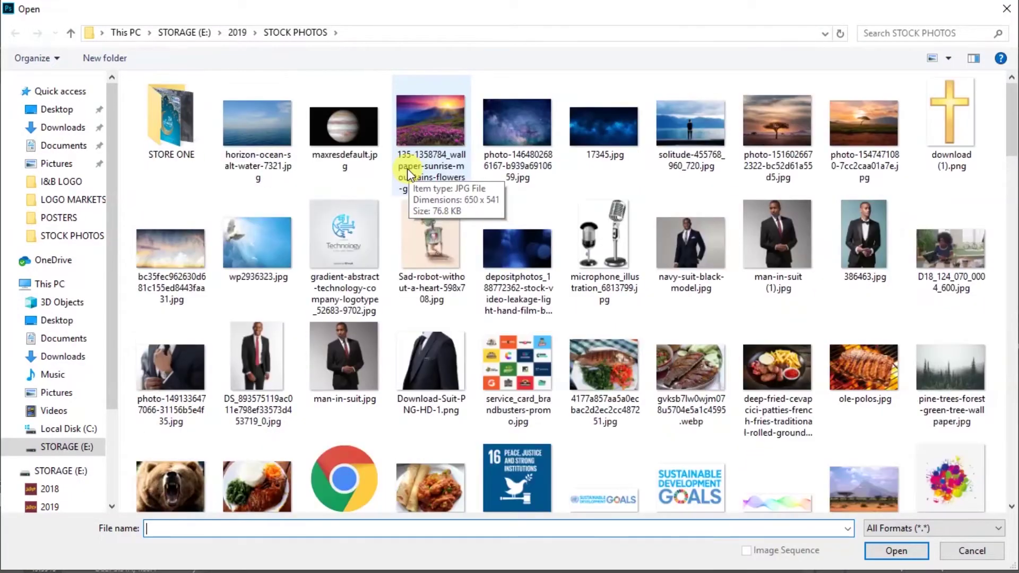
click(525, 136)
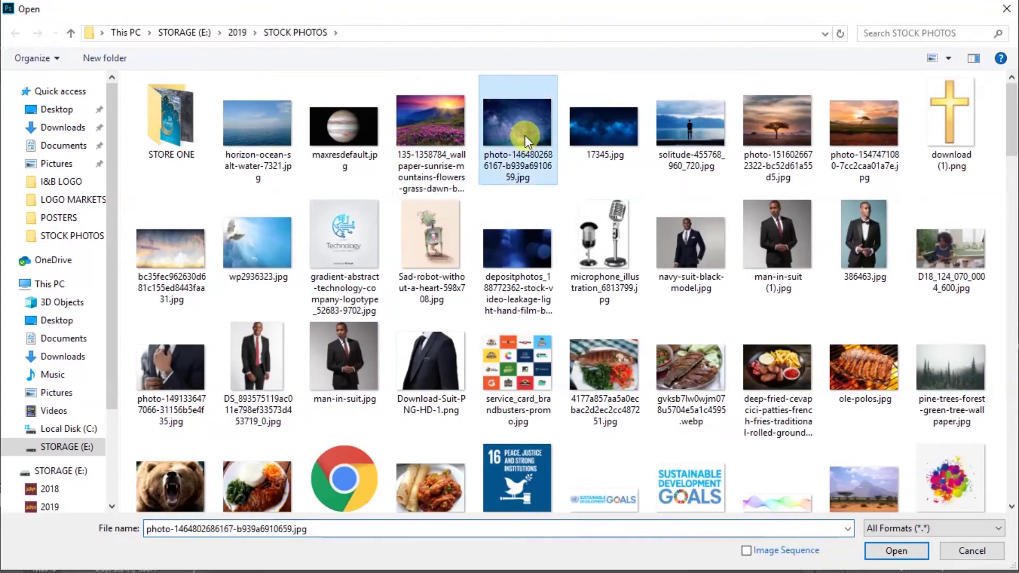
ctrl+click(585, 133)
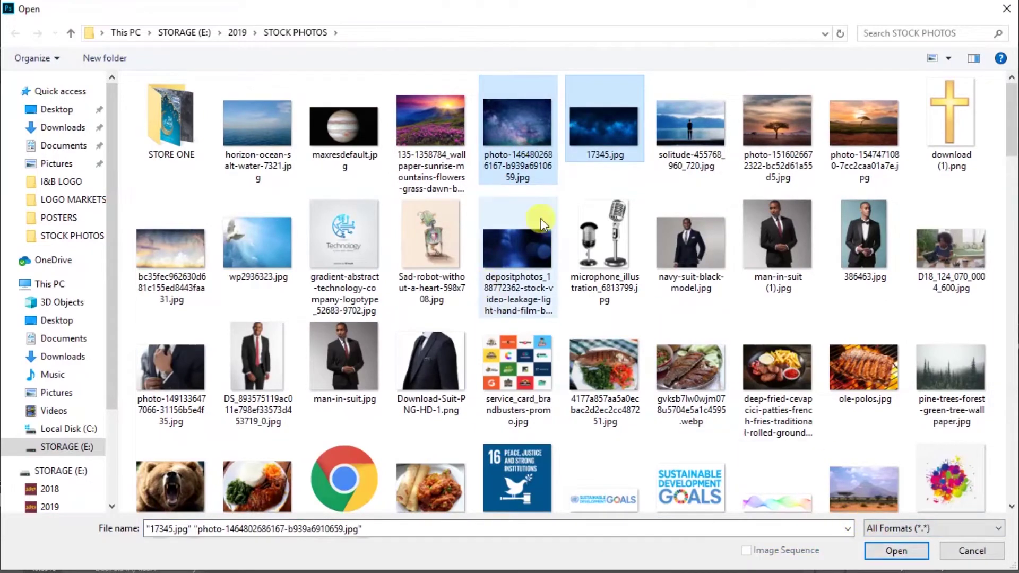
click(590, 138)
double_click(541, 133)
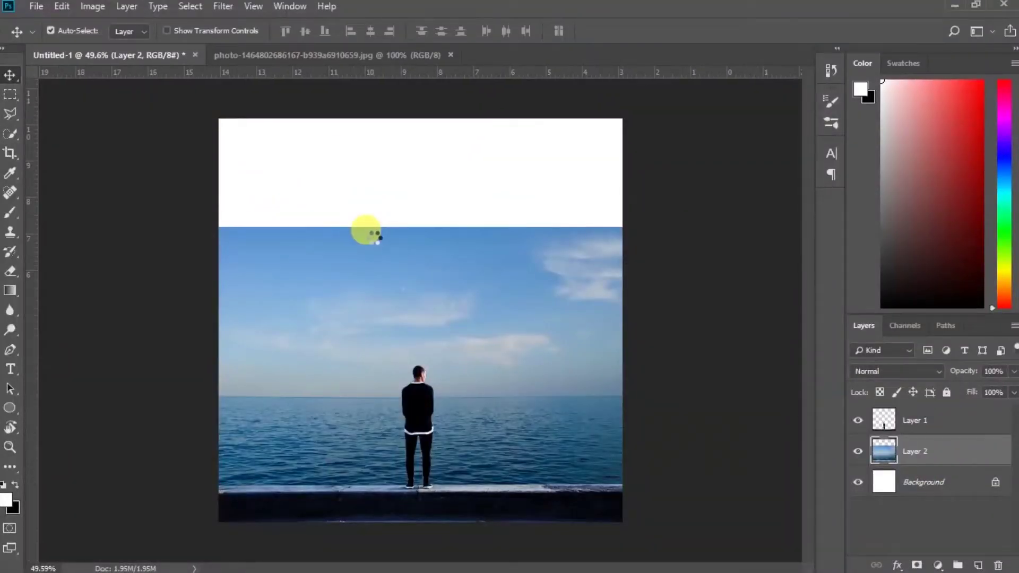
key(ctrl+a)
mouse_move(237, 162)
mouse_down()
mouse_move(147, 53)
mouse_move(367, 259)
mouse_move(386, 258)
mouse_up()
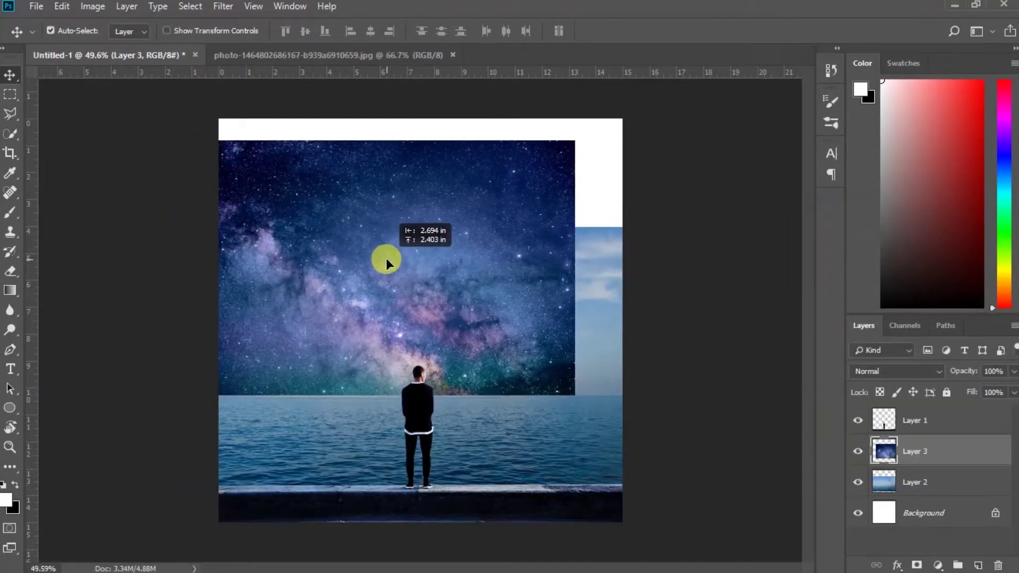
- Enlarge the galaxy Layer 3 to cover the square and move it below Layer 2
key(ctrl+t)
drag(577, 141, 627, 119)
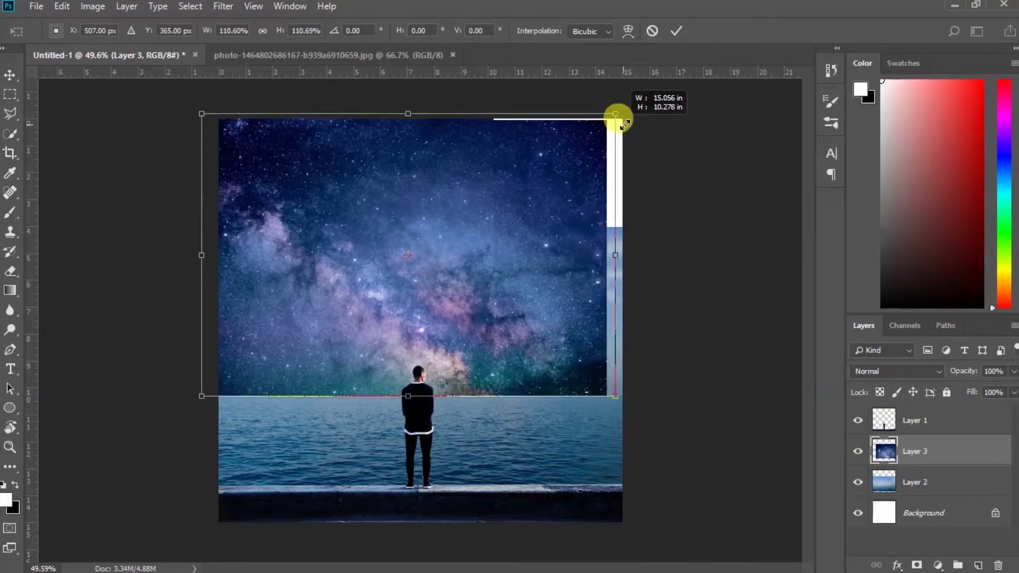
drag(627, 118, 630, 121)
key(Return)
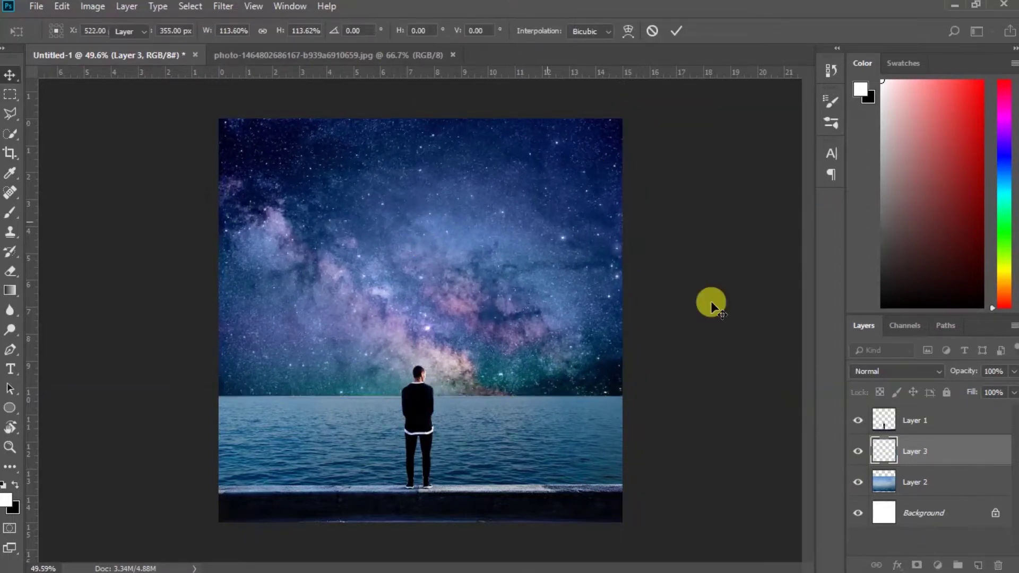
drag(914, 458, 911, 483)
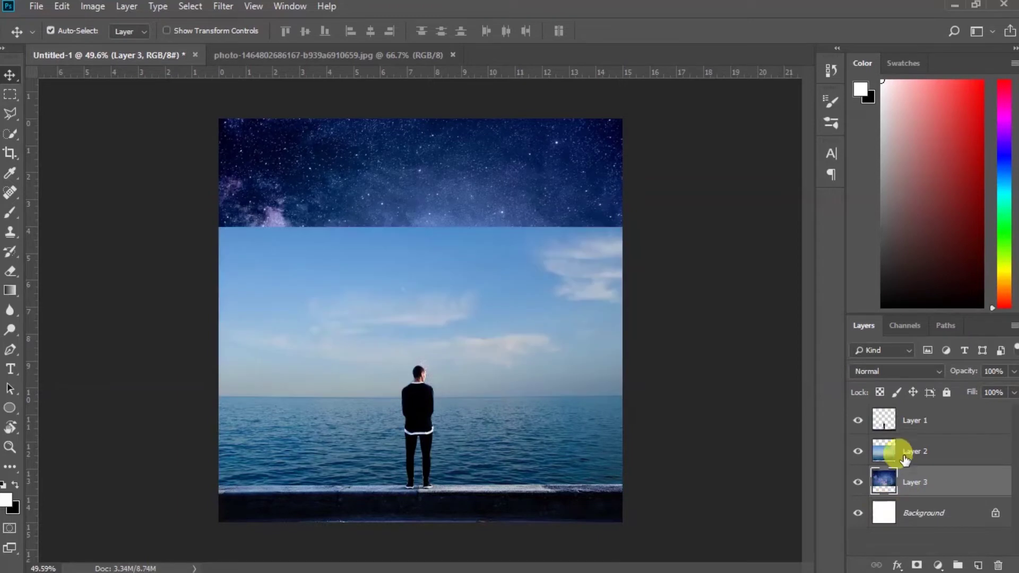
click(918, 567)
- Hide the man and paint black on Layer 2's mask at 40% to reveal the galaxy
click(858, 420)
key(b)
key(x)
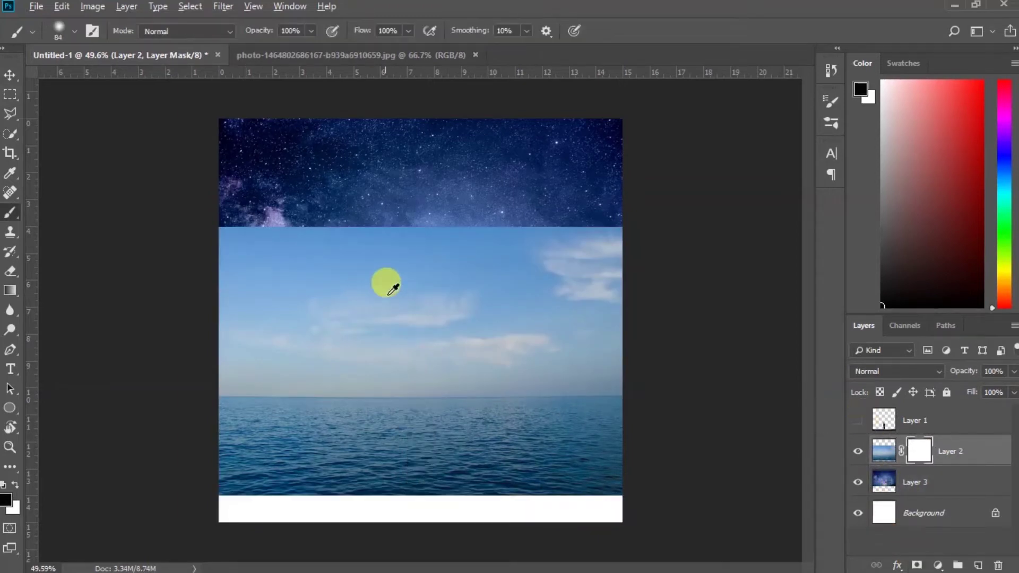
mouse_move(373, 273)
mouse_down()
mouse_move(173, 209)
mouse_move(387, 200)
mouse_move(530, 260)
mouse_move(180, 280)
mouse_move(351, 127)
mouse_up()
click(311, 30)
mouse_move(206, 307)
mouse_down()
mouse_move(619, 303)
mouse_move(265, 314)
mouse_move(408, 332)
mouse_move(535, 330)
mouse_move(202, 321)
mouse_move(258, 344)
mouse_move(624, 328)
mouse_move(590, 425)
mouse_up()
key(x)
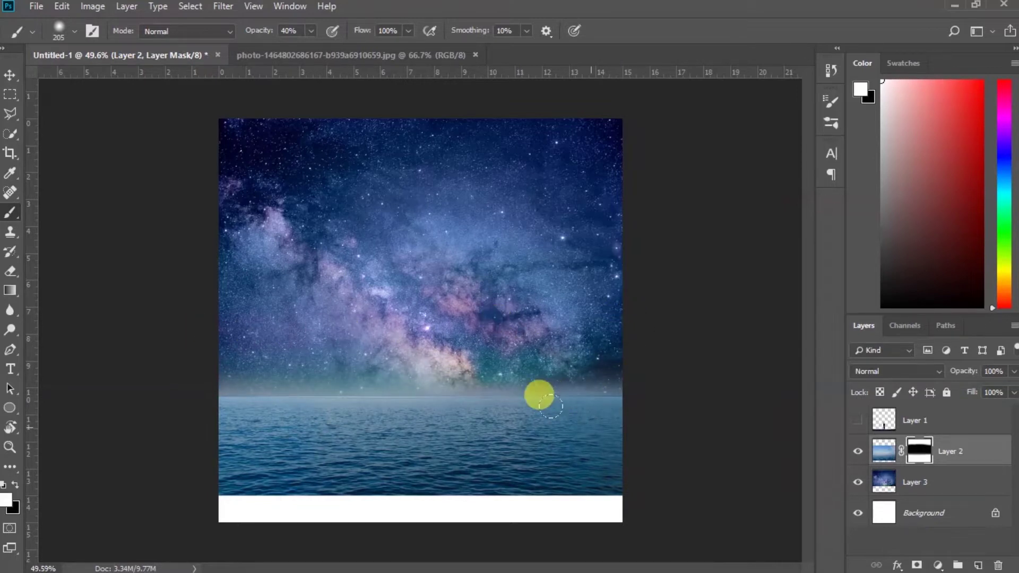
scroll(266, 326, down, 2)
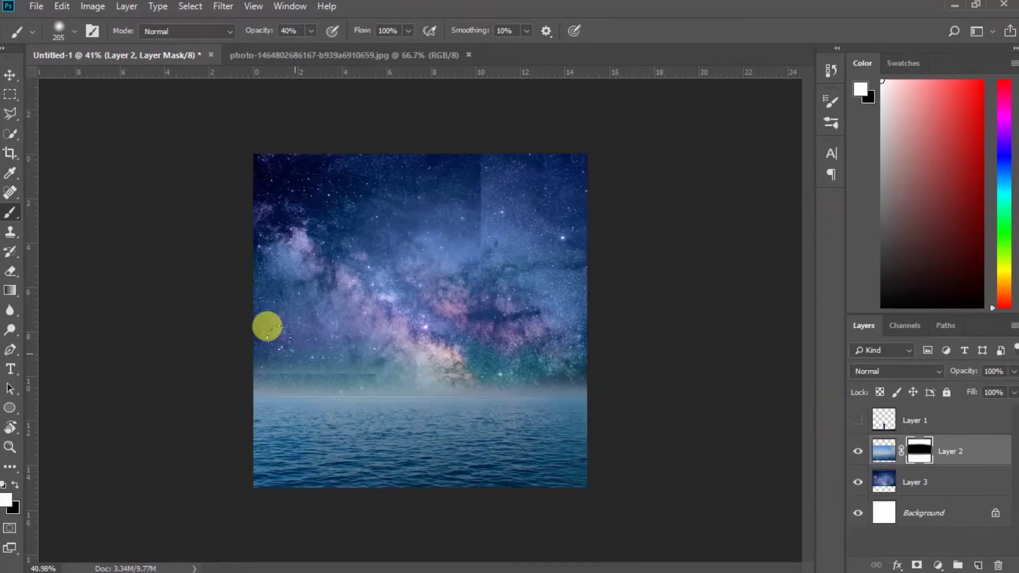
click(10, 75)
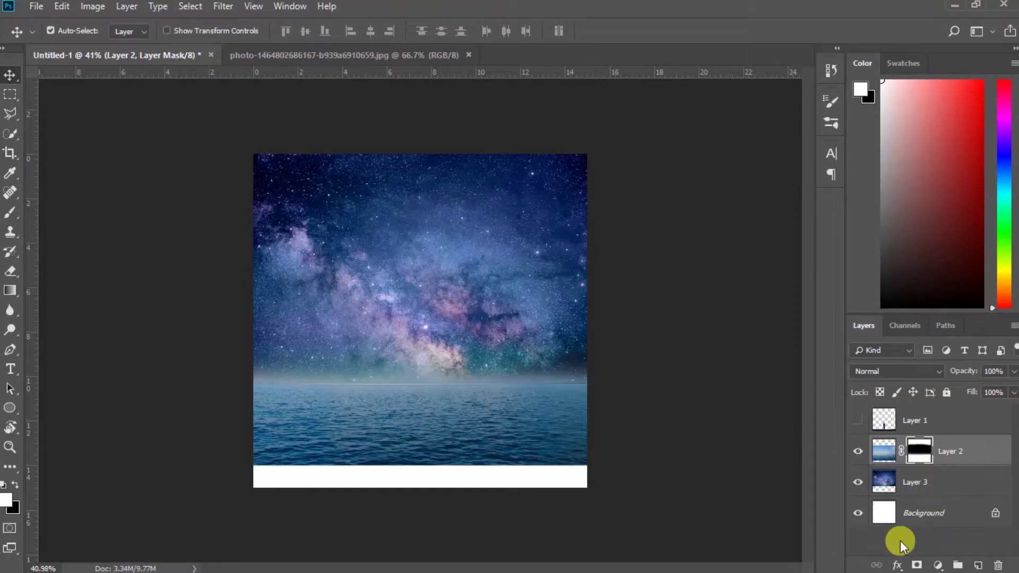
click(937, 565)
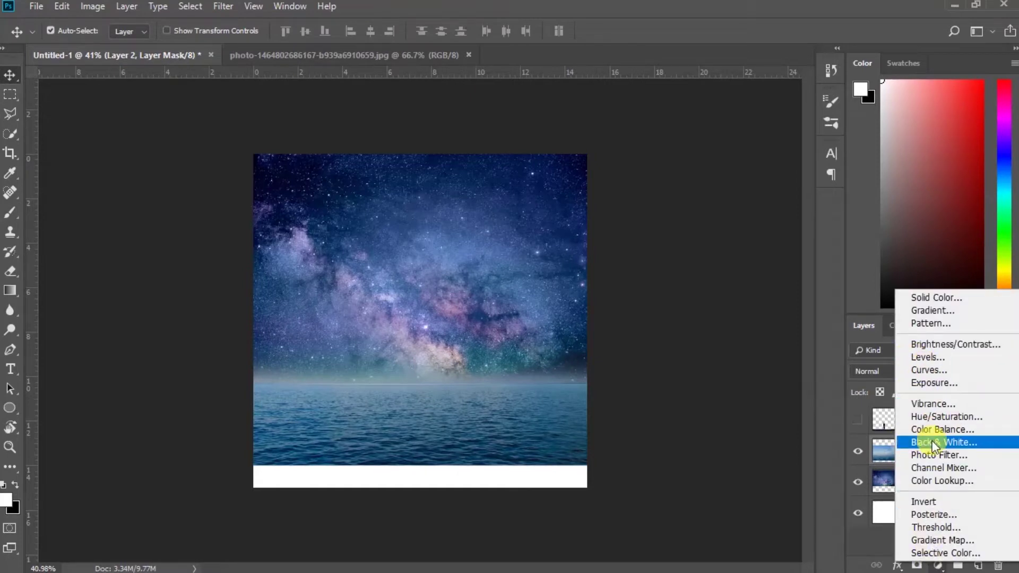
key(Escape)
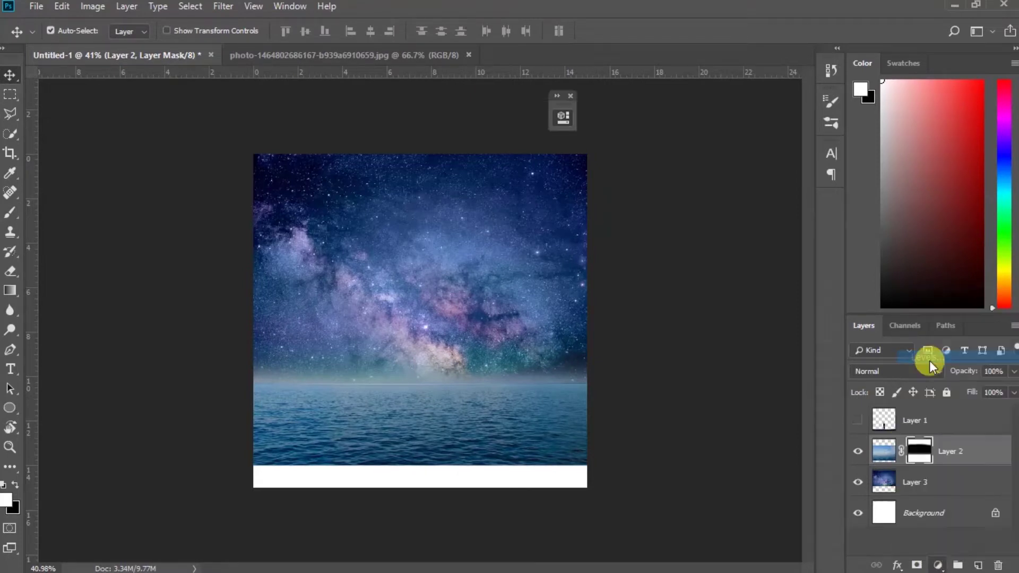
- Add a Levels layer with black input near 19 and slightly lifted midtones
drag(438, 134, 702, 107)
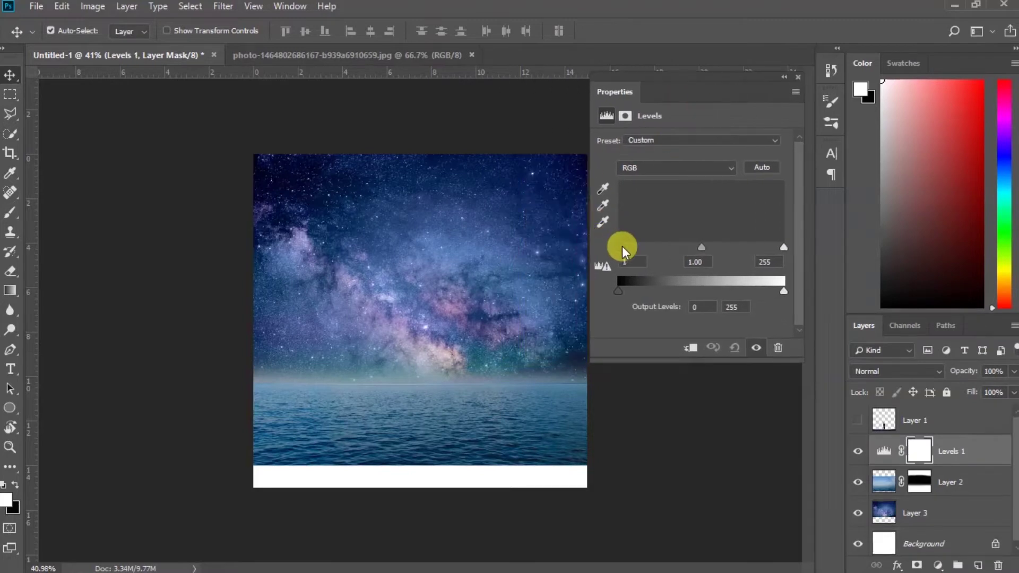
drag(622, 247, 631, 247)
drag(703, 248, 715, 248)
click(784, 77)
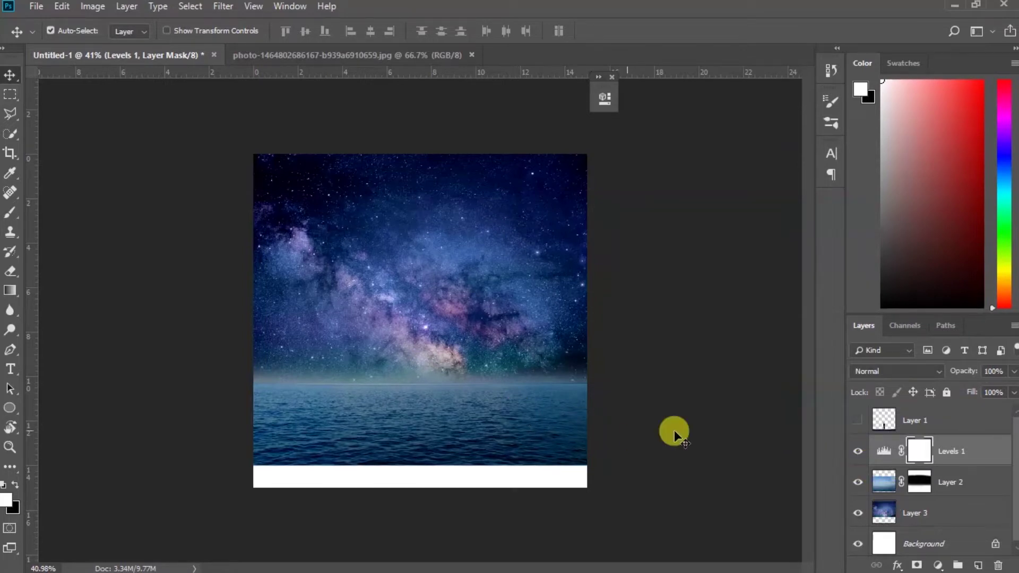
scroll(920, 470, down, 1)
click(858, 449)
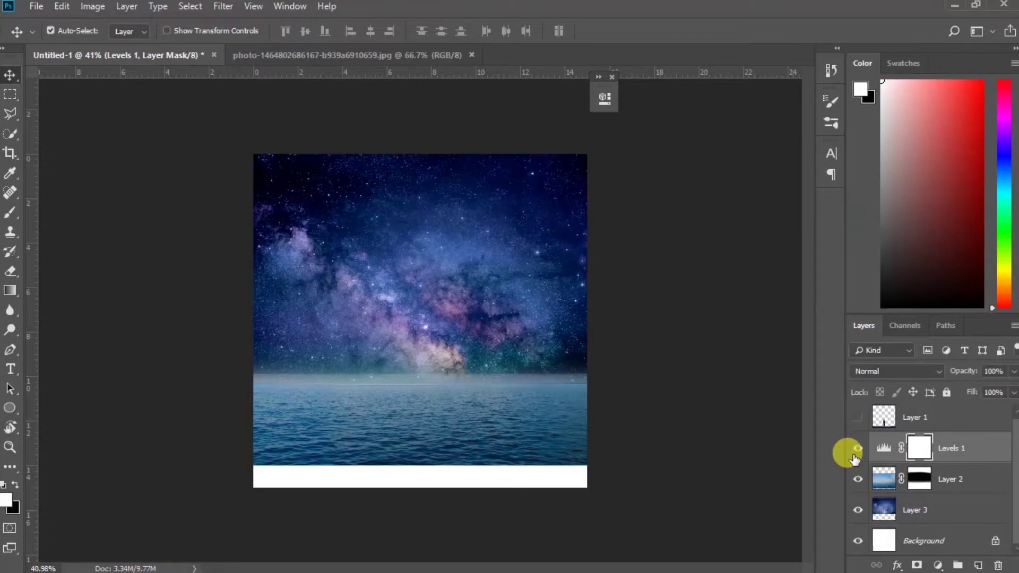
click(919, 478)
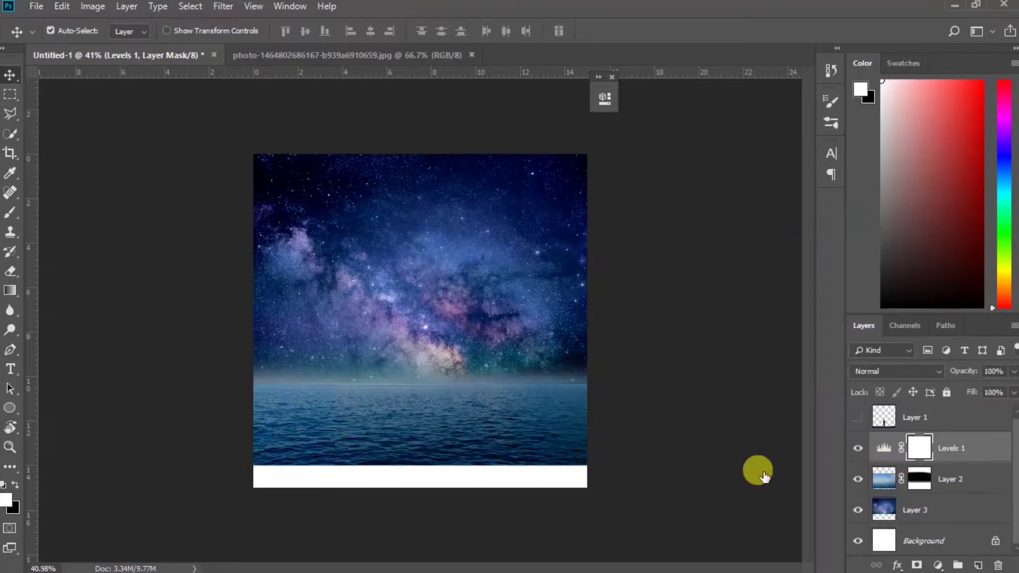
- Paint Layer 2's mask with a size-152 brush at 12% to soften the horizon
key(b)
drag(461, 348, 459, 347)
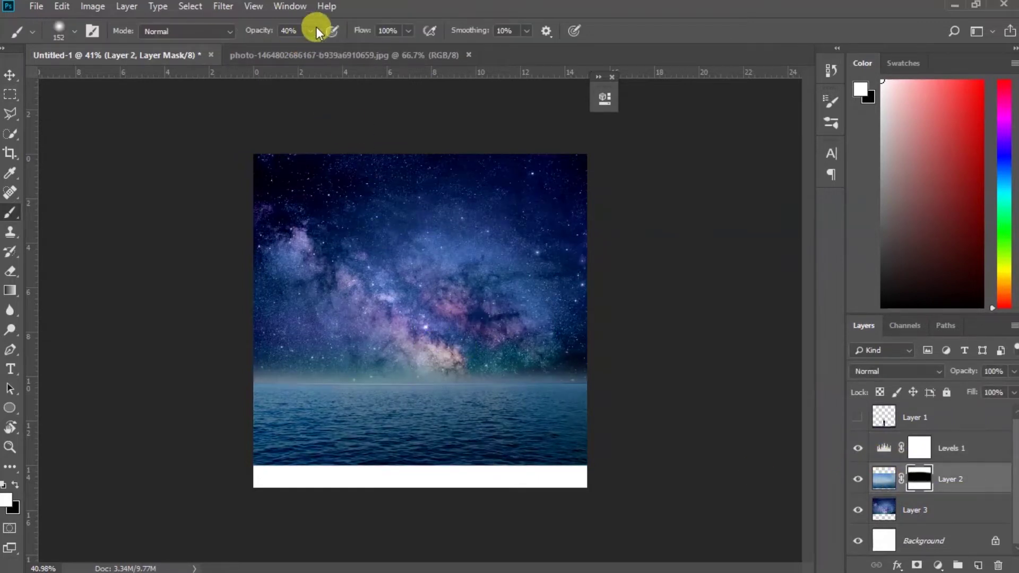
drag(295, 49, 291, 48)
mouse_move(495, 340)
mouse_down()
mouse_move(345, 341)
mouse_move(530, 337)
mouse_move(455, 319)
mouse_move(503, 353)
mouse_up()
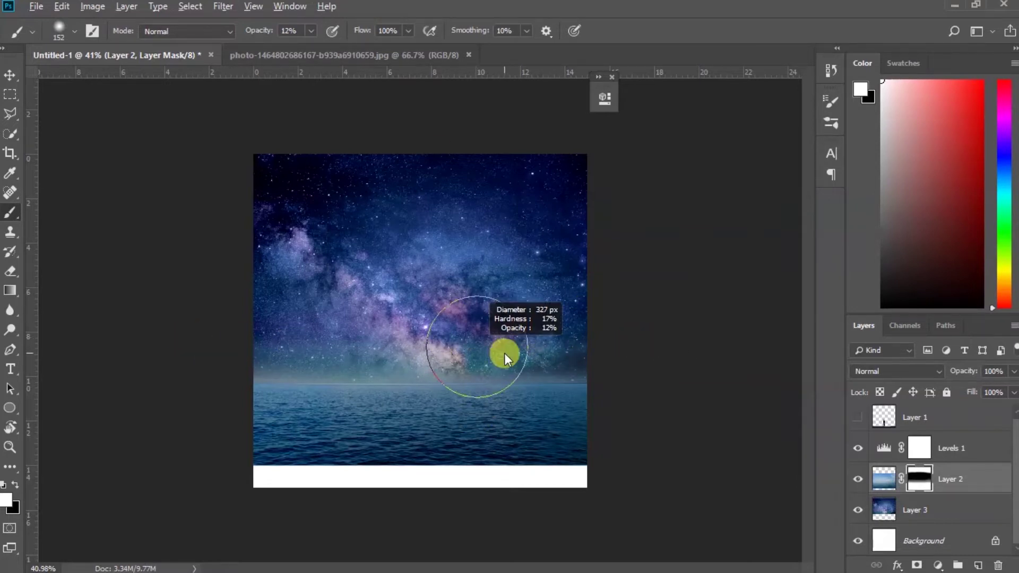
scroll(419, 417, down, 2)
scroll(362, 369, up, 3)
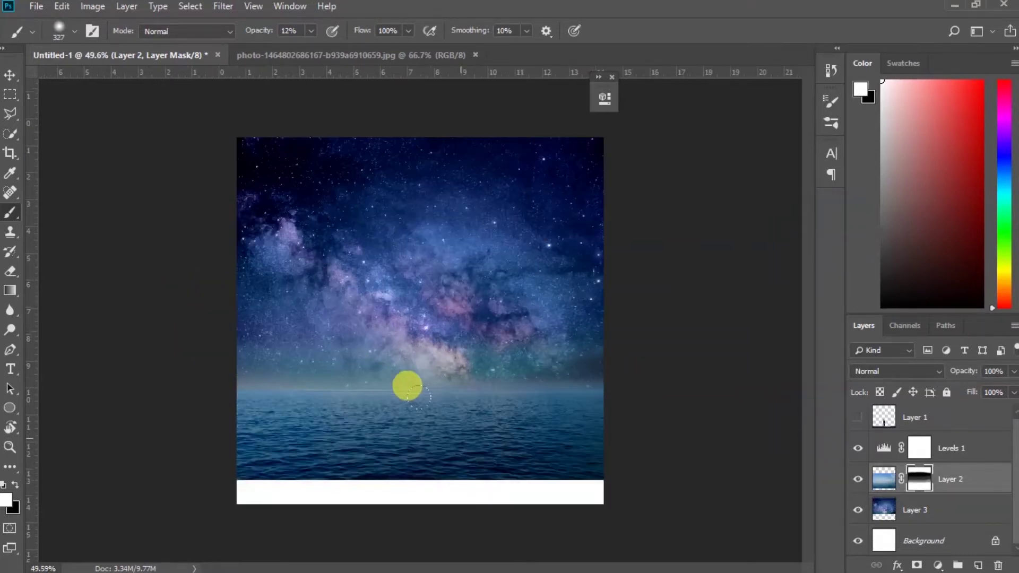
scroll(407, 387, up, 2)
- Show the man layer again and select the starry sky Layer 3
key(v)
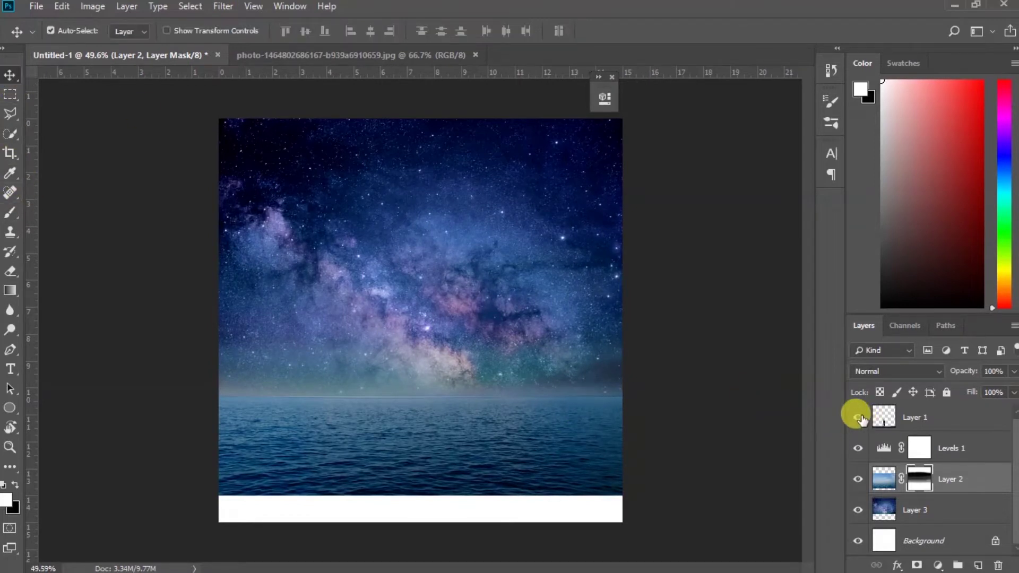
click(858, 418)
scroll(457, 410, down, 1)
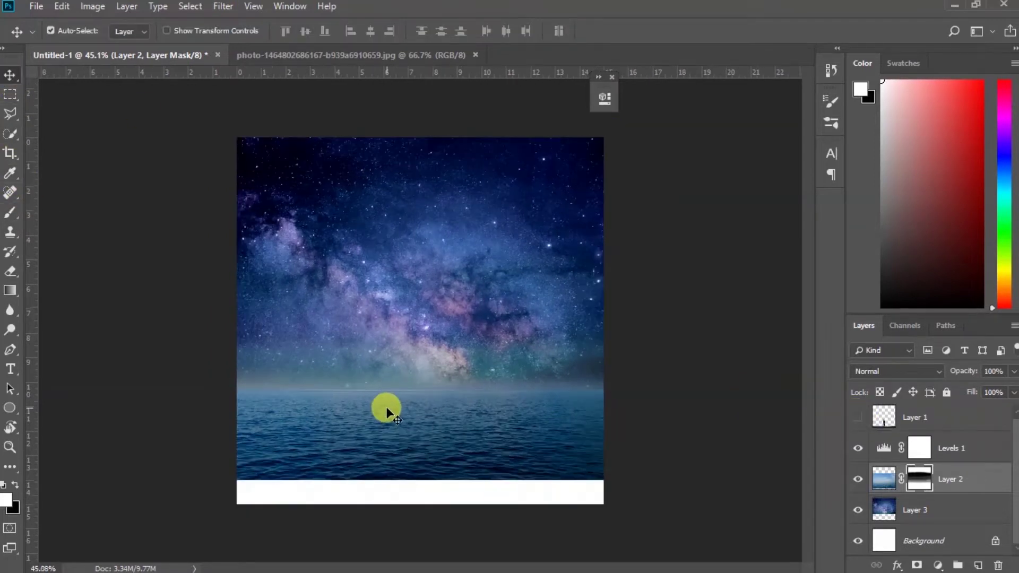
click(899, 507)
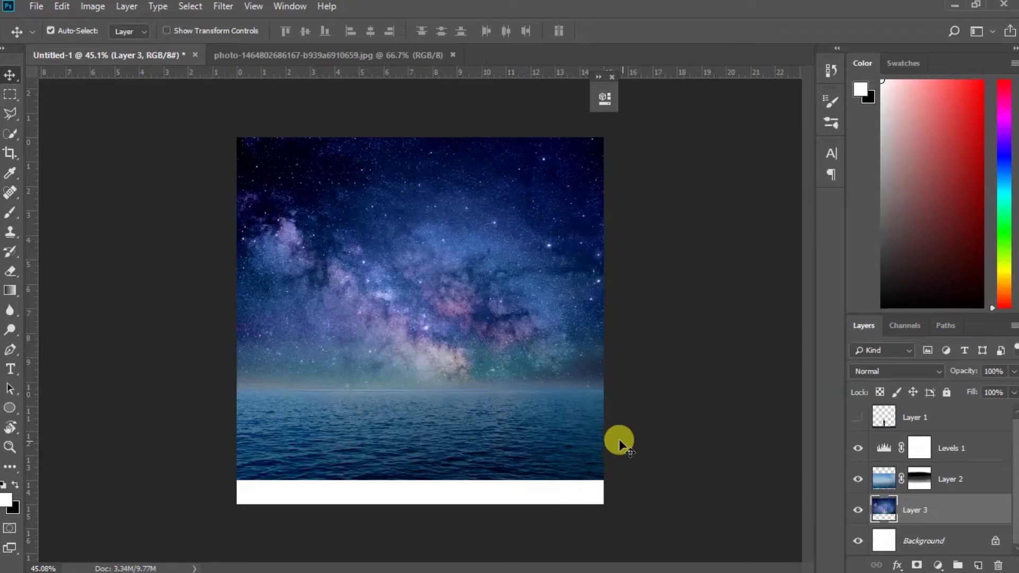
- Duplicate the starry galaxy layer, flip it vertically and move it below the horizon
drag(536, 413, 500, 376)
key(ctrl+z)
drag(914, 517, 908, 466)
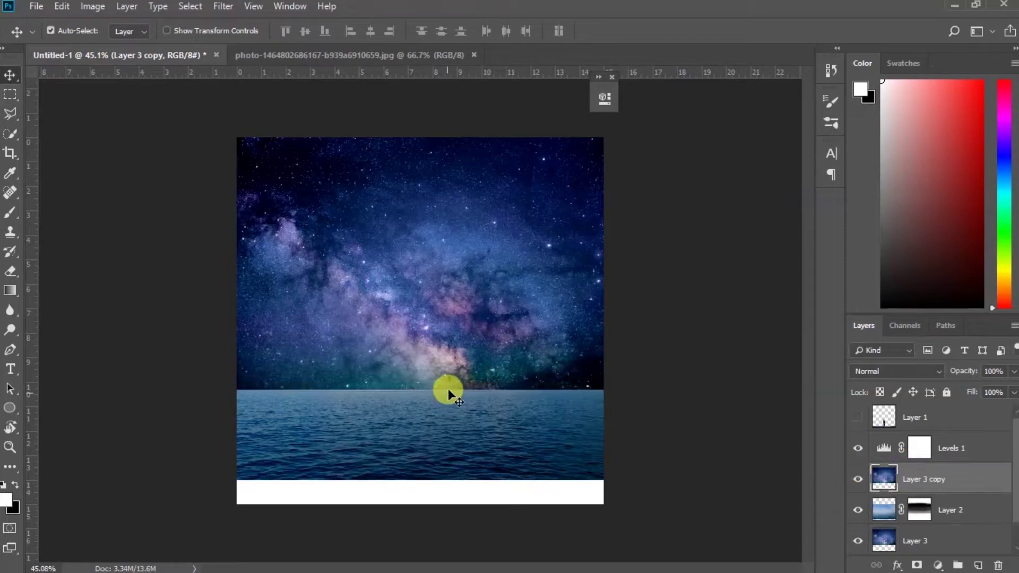
key(ctrl+t)
right_click(426, 139)
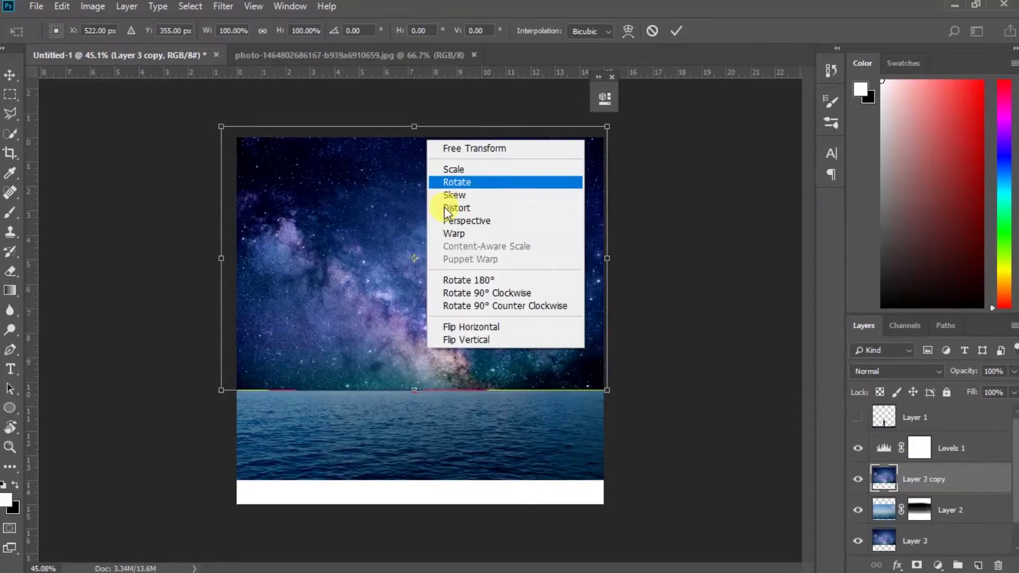
click(479, 339)
drag(473, 245, 483, 482)
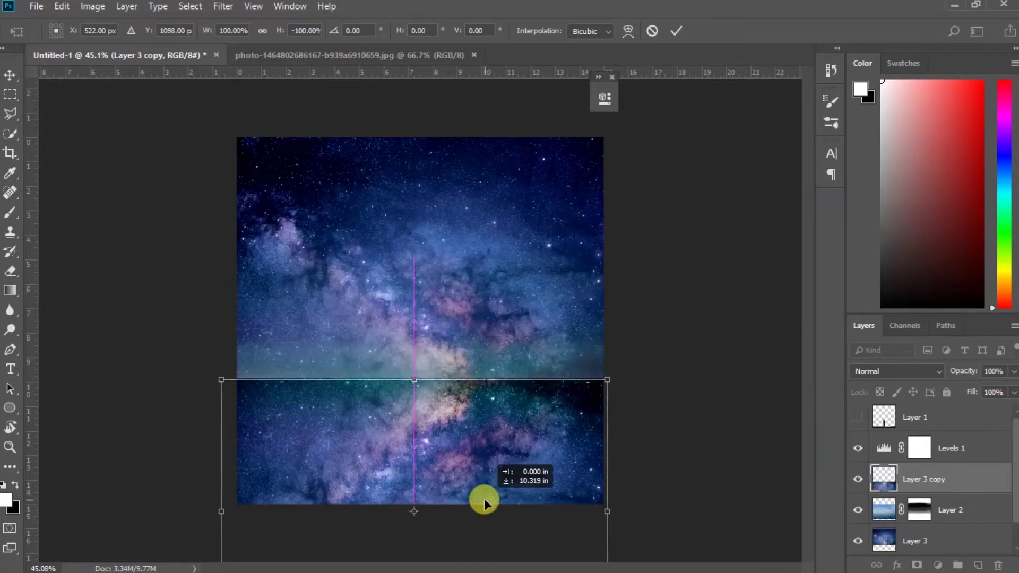
drag(483, 482, 486, 509)
click(883, 480)
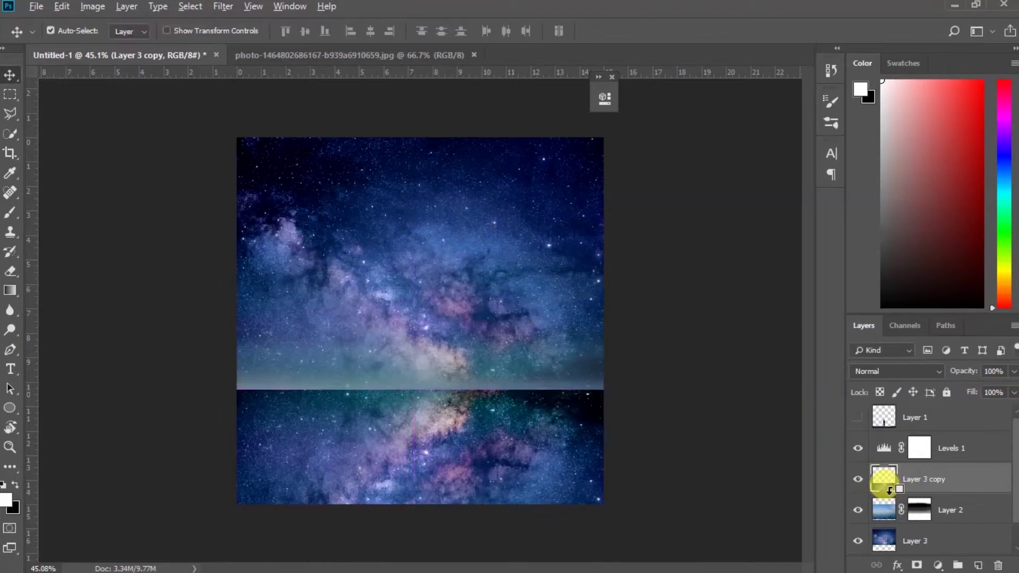
- Clip the flipped star copy to the sea layer at 41% opacity
drag(883, 484, 890, 499)
click(1014, 371)
drag(1013, 388, 958, 391)
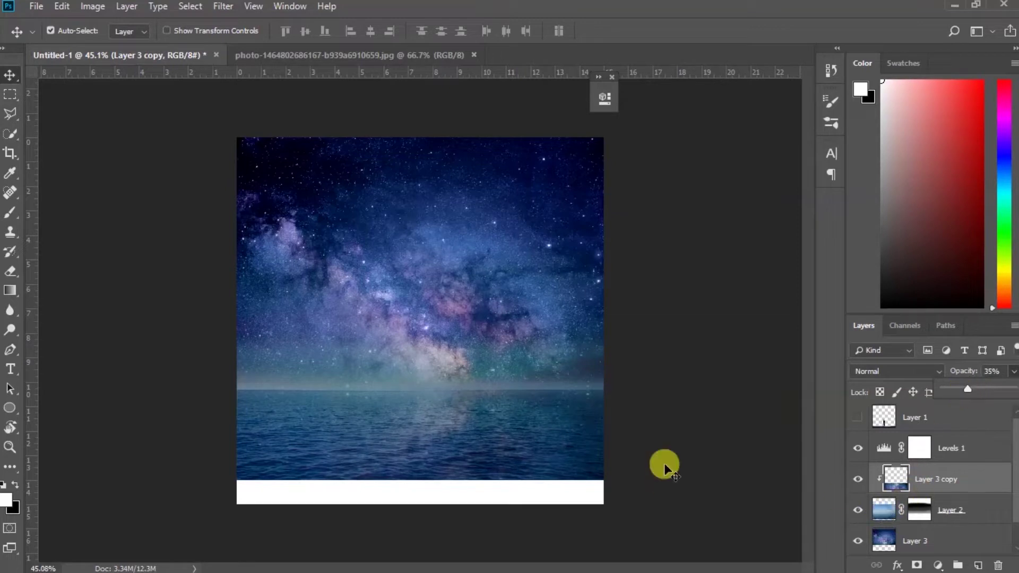
key(ctrl+t)
key(Return)
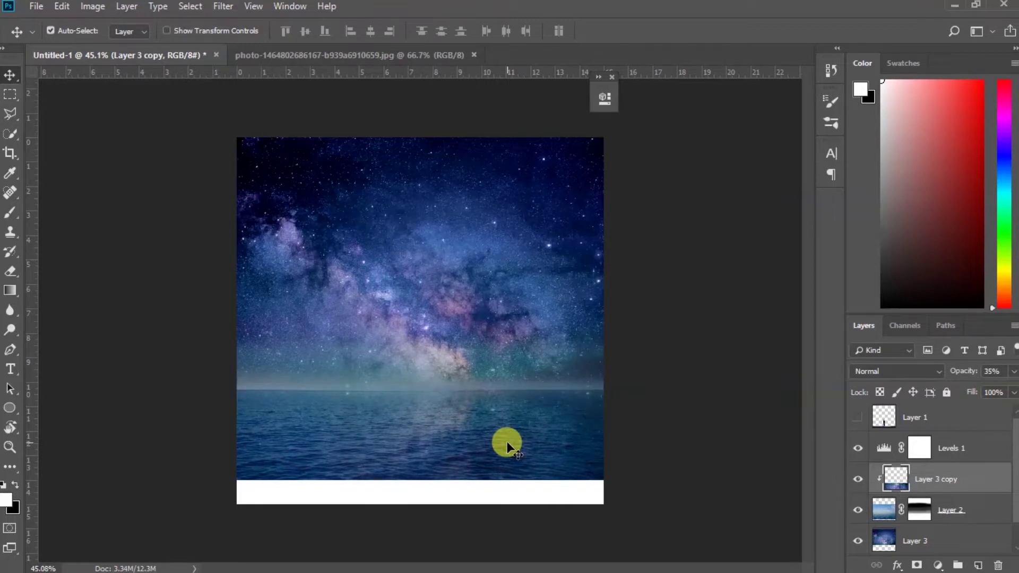
- Try Overlay and Soft Light on the reflection, then return it to Normal
click(859, 481)
click(866, 371)
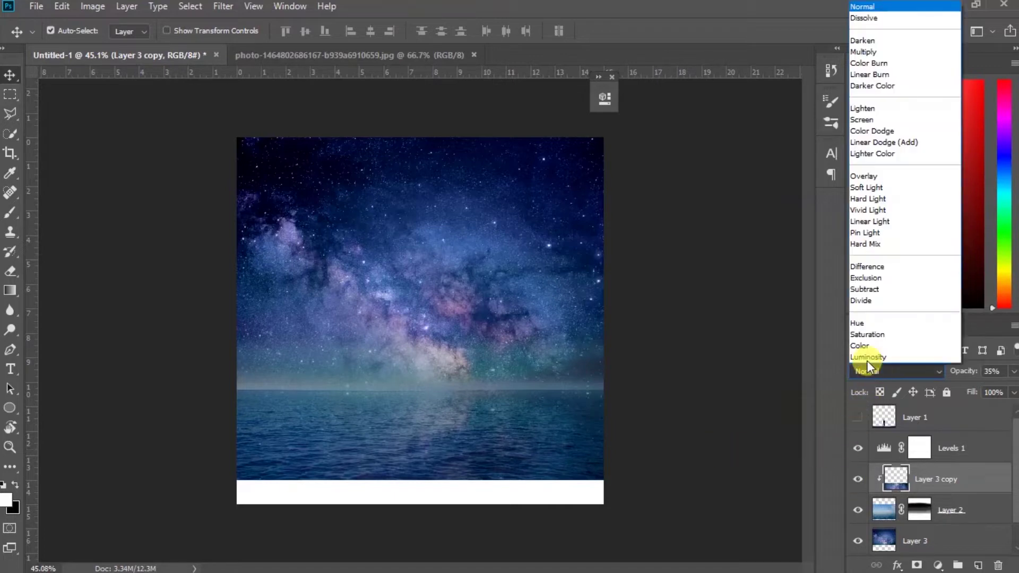
click(867, 178)
key(shift+plus)
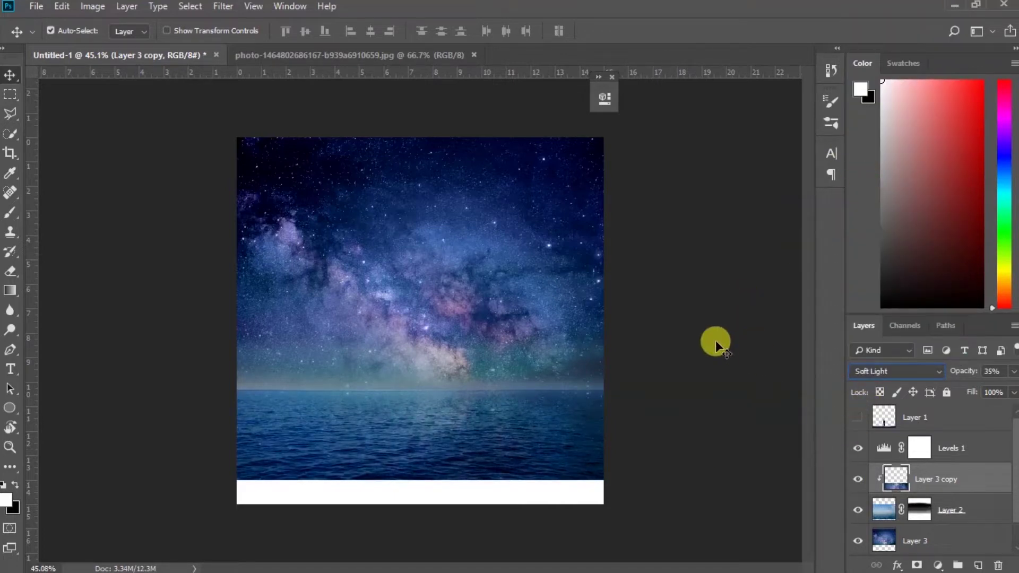
click(872, 371)
click(871, 6)
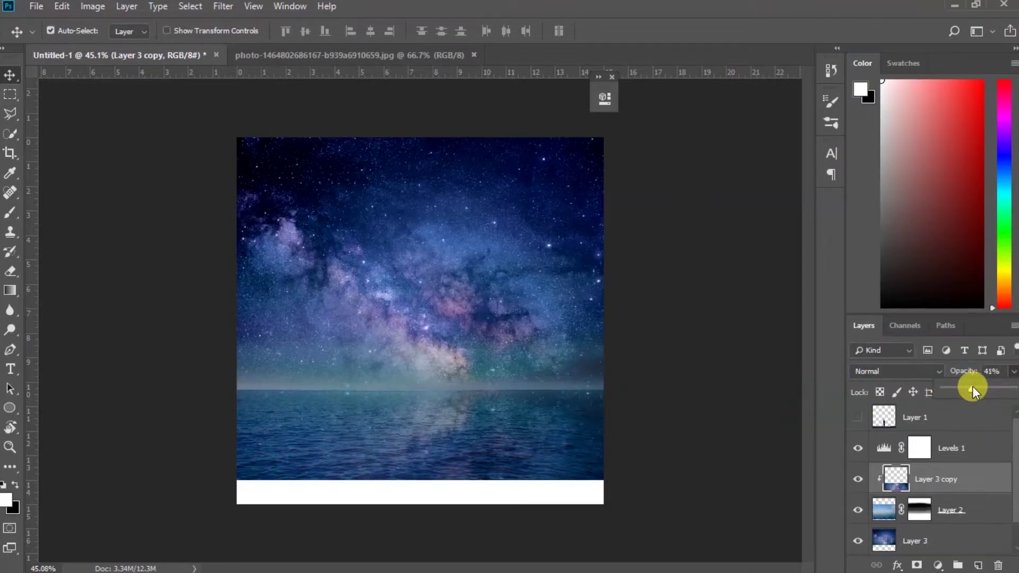
- Show the man again, compare Levels 1 on and off, and open the file browser
click(859, 418)
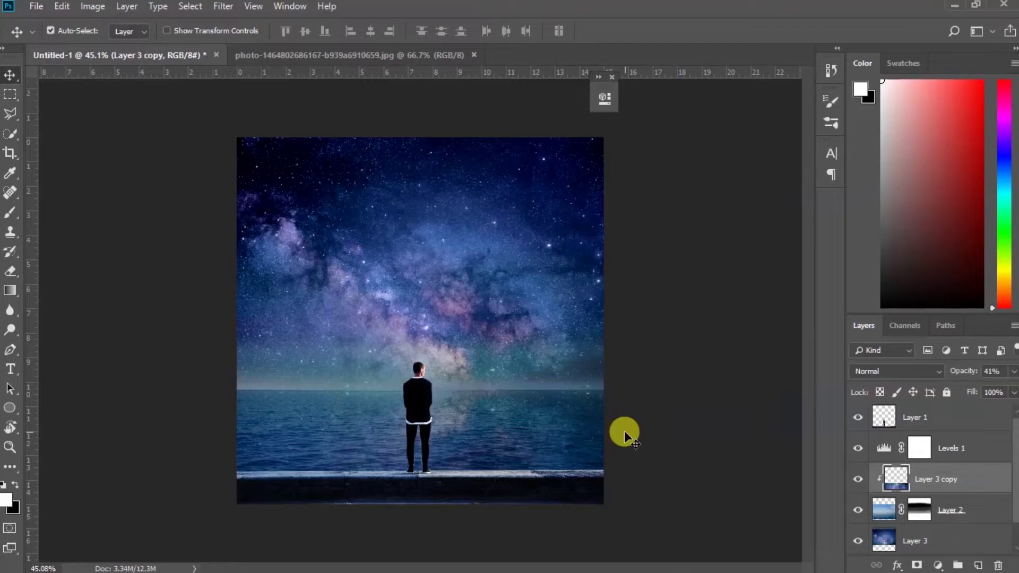
click(941, 417)
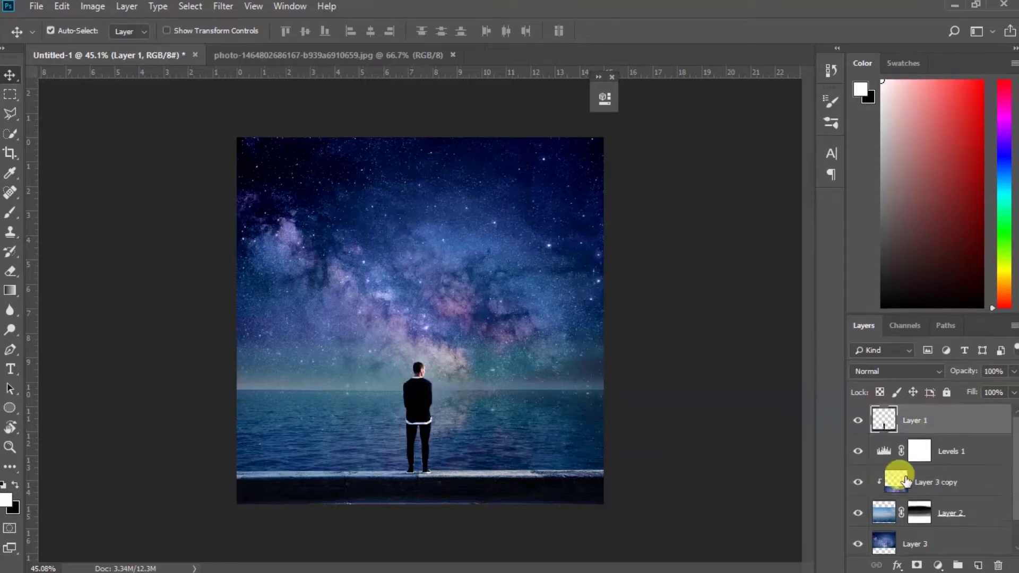
click(951, 456)
click(857, 451)
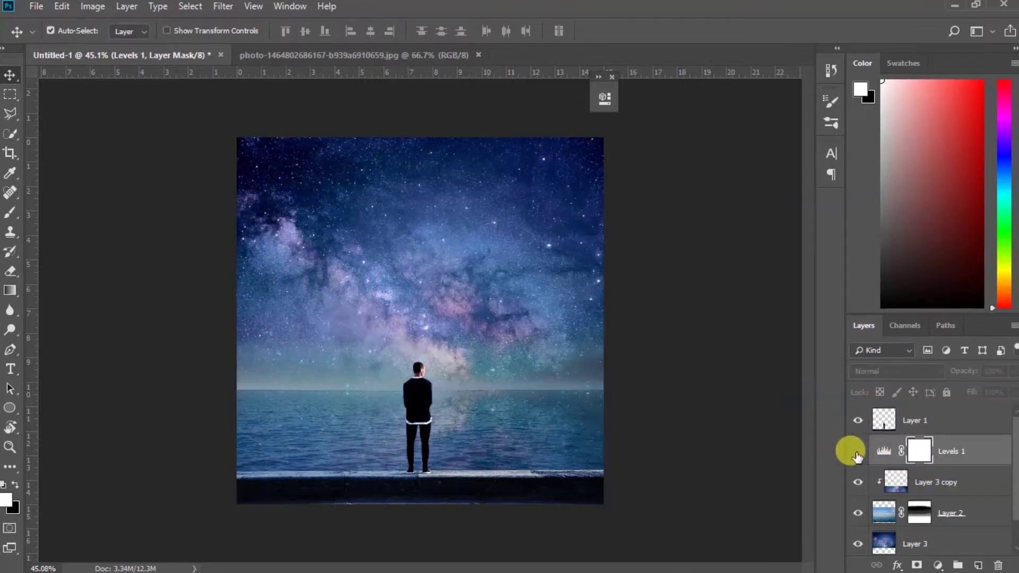
click(944, 474)
click(283, 486)
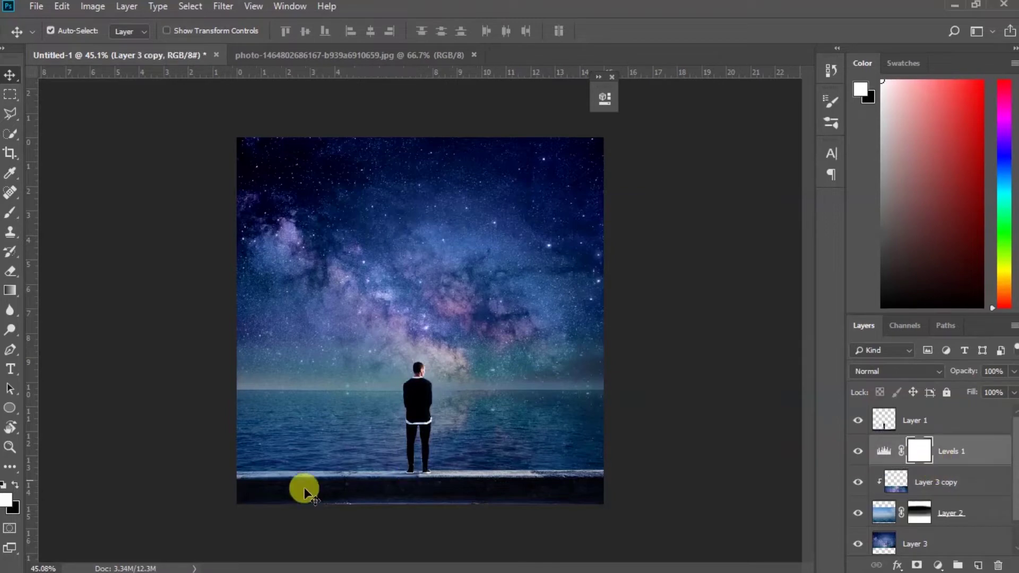
click(36, 5)
click(43, 38)
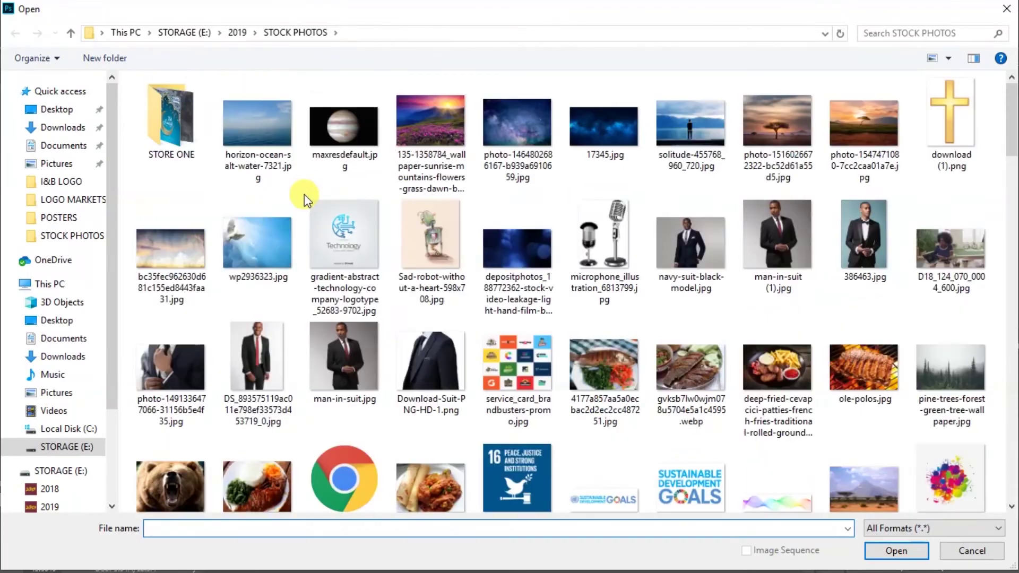
- Open maxresdefault.jpg and drag the Jupiter image into the Untitled-1 composite
double_click(321, 125)
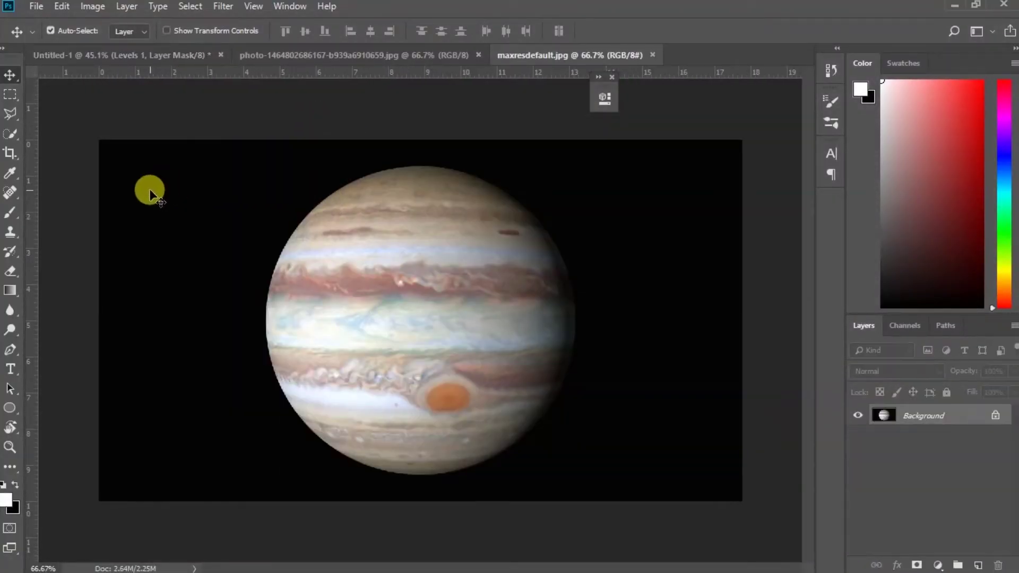
key(ctrl+a)
mouse_move(324, 227)
mouse_down()
mouse_move(147, 56)
mouse_move(334, 247)
mouse_move(394, 216)
mouse_up()
click(897, 371)
- Cycle Layer 4 through blending modes such as Lighter Color to preview Jupiter
click(889, 146)
key(shift+plus)
key(shift+minus)
key(shift+minus)
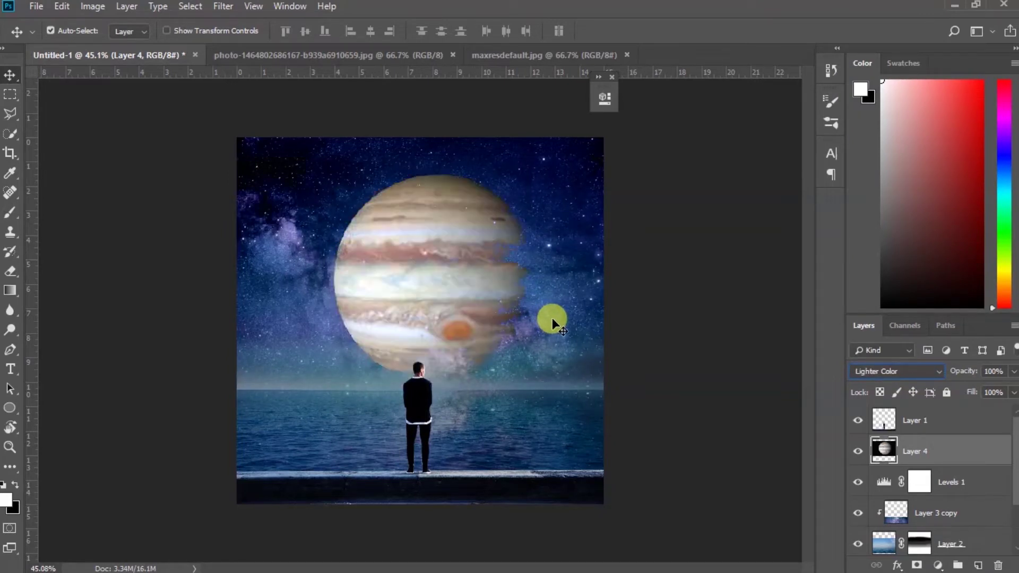
click(863, 371)
click(391, 119)
- Reset Jupiter to Normal, Color Range-select its black background with low fuzziness, and delete it
click(864, 374)
click(876, 8)
click(190, 6)
click(197, 152)
click(297, 199)
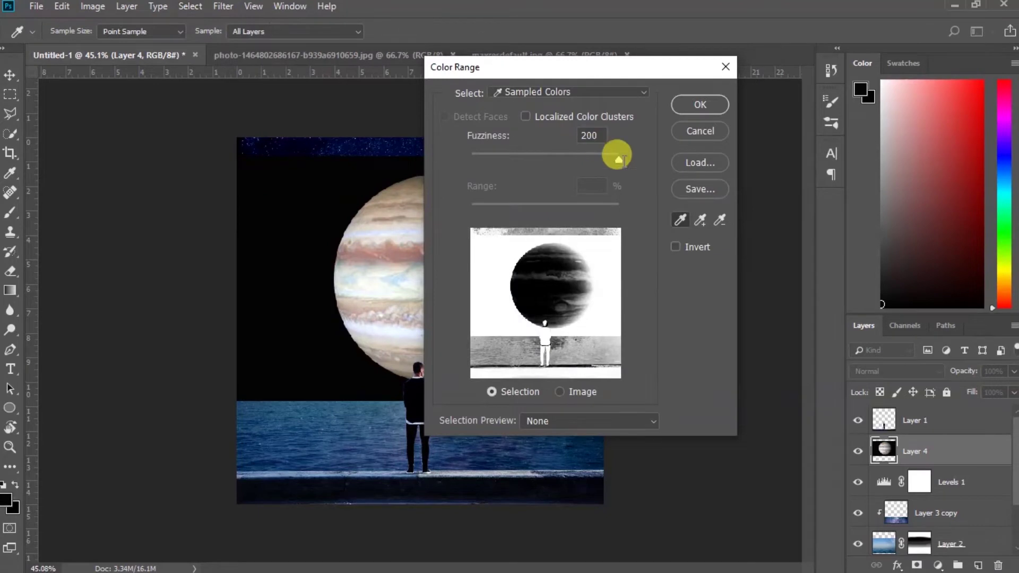
drag(609, 160, 536, 164)
click(700, 104)
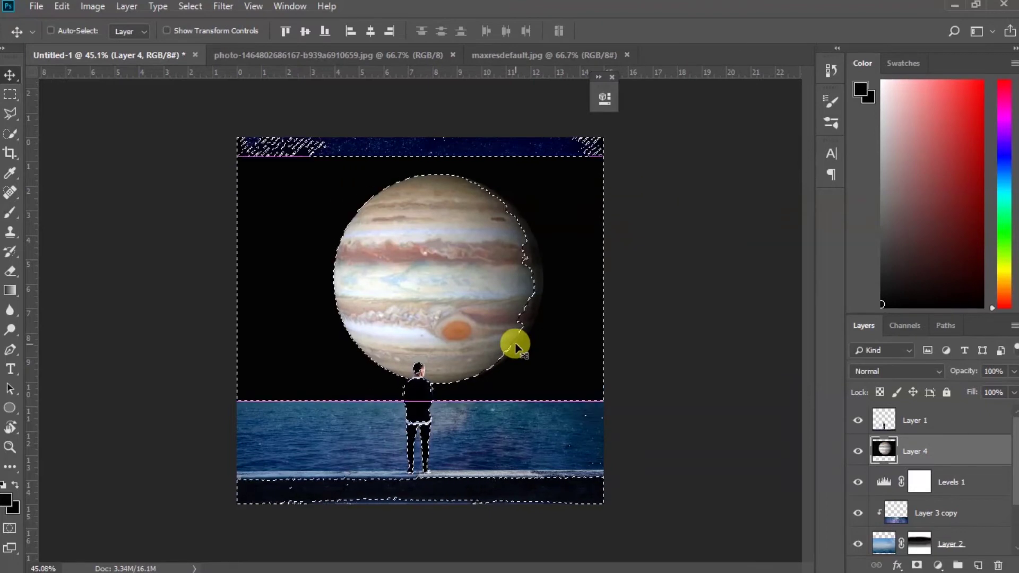
key(Delete)
- Shift Jupiter right, clear the leftover black bar on the left, and hide Layer 1
key(ctrl+t)
drag(439, 246, 469, 244)
key(Return)
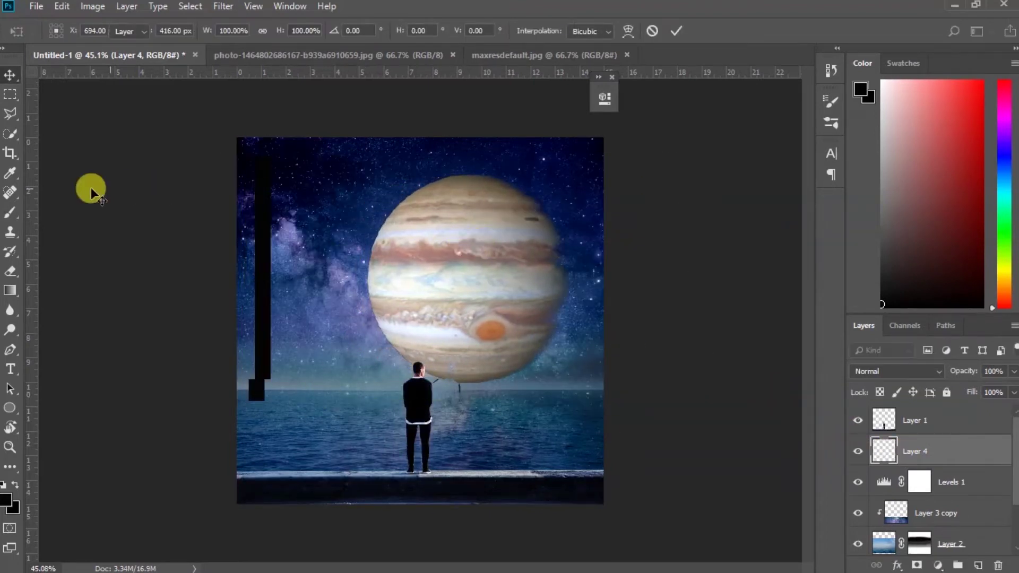
key(m)
drag(239, 140, 273, 319)
click(291, 431)
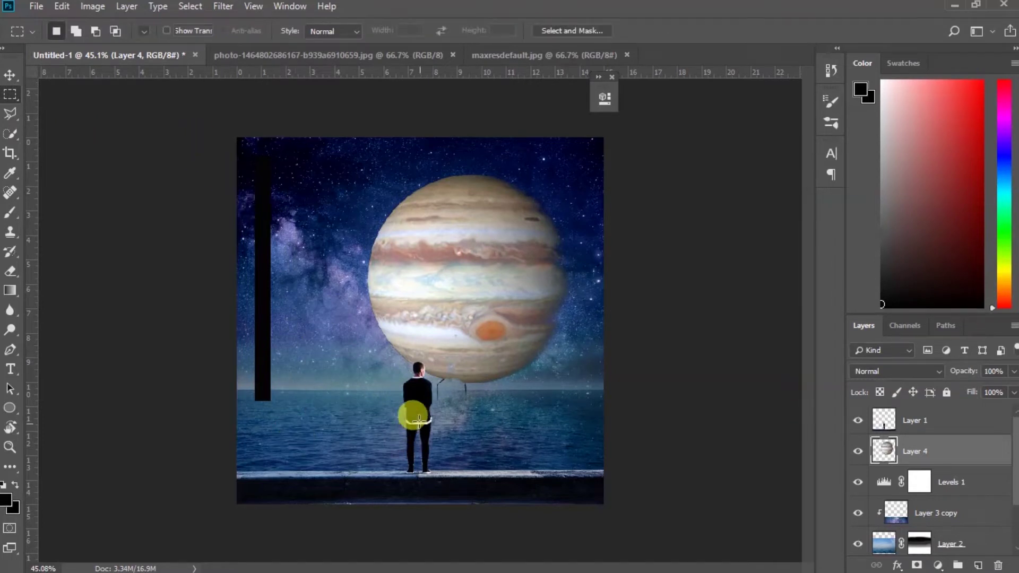
click(858, 420)
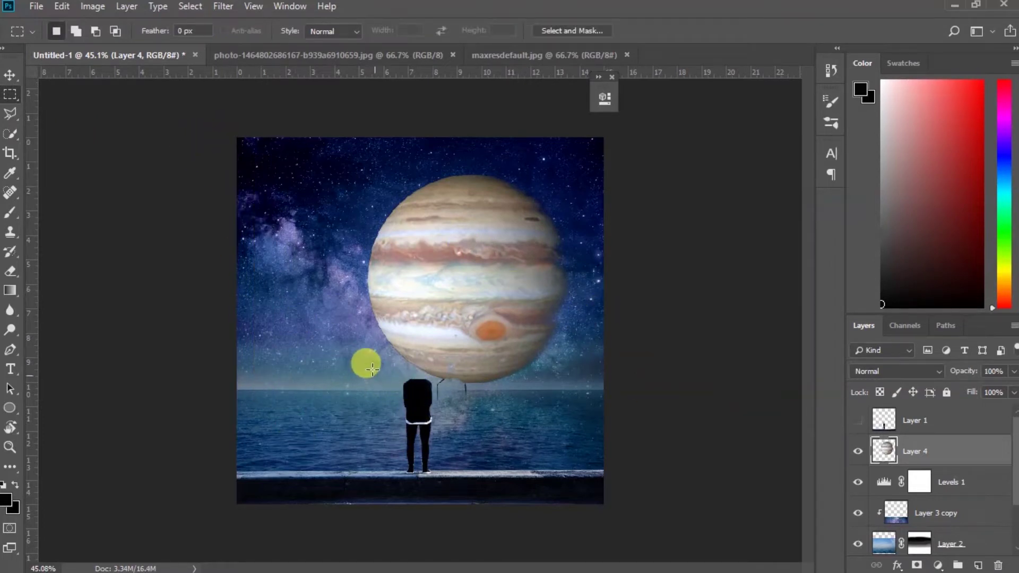
- Run Color Range again, then deselect the sky and Jupiter selection
click(190, 6)
click(222, 153)
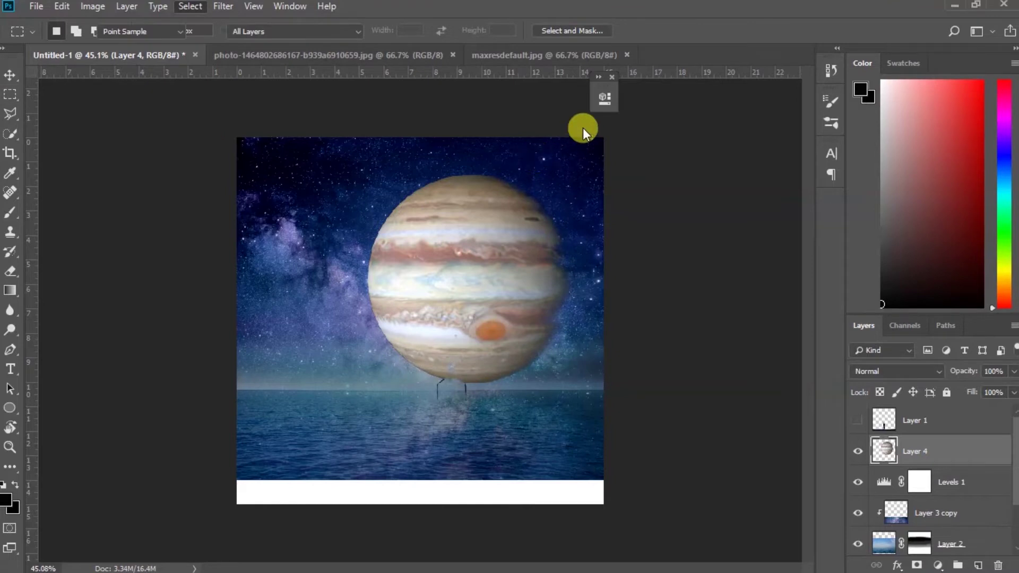
click(697, 102)
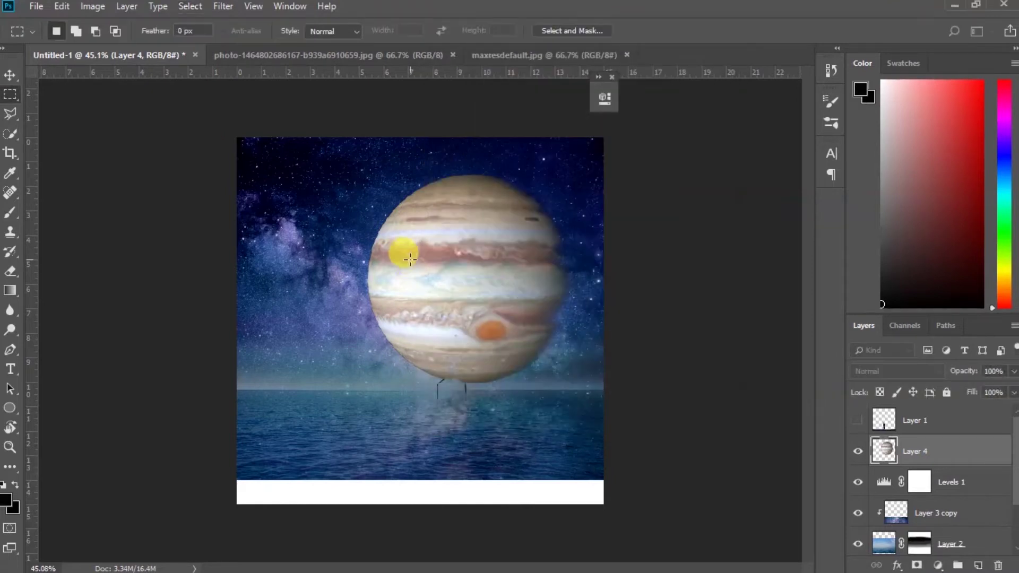
click(410, 260)
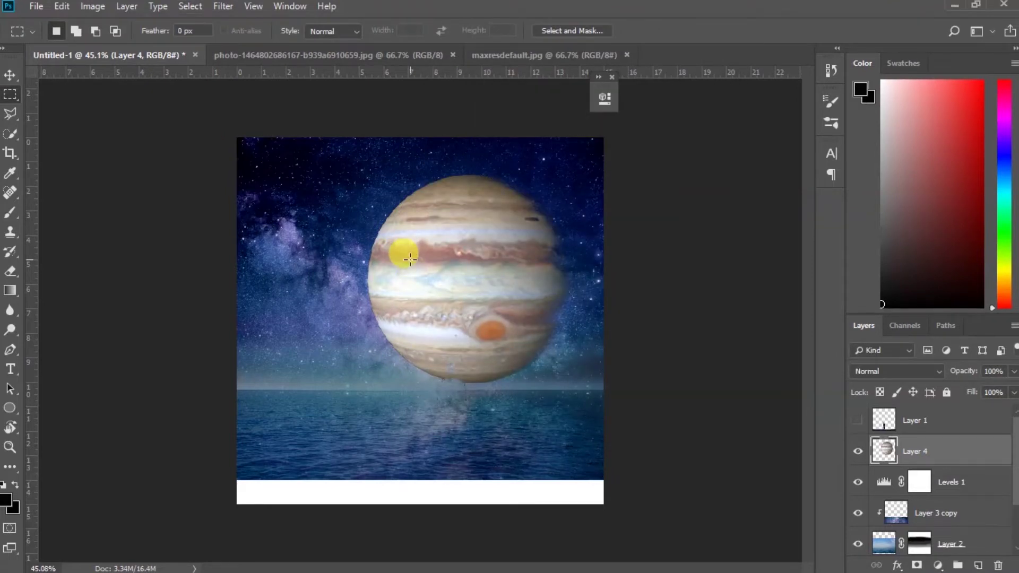
click(13, 75)
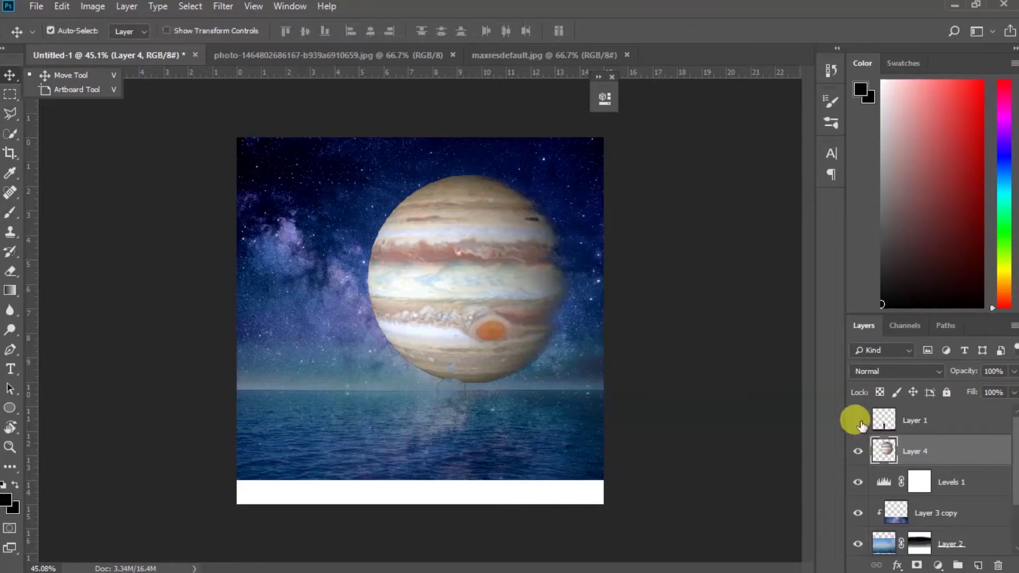
- Set Jupiter to 82% opacity, then try clipping and duplicating it and undo both
click(858, 420)
click(1014, 371)
drag(1006, 388, 1000, 393)
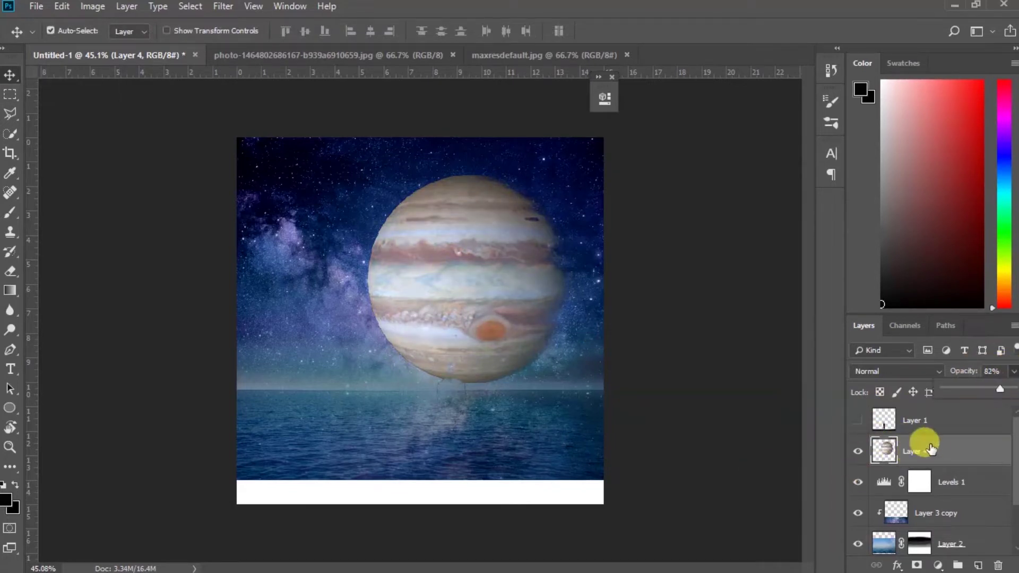
drag(923, 451, 903, 497)
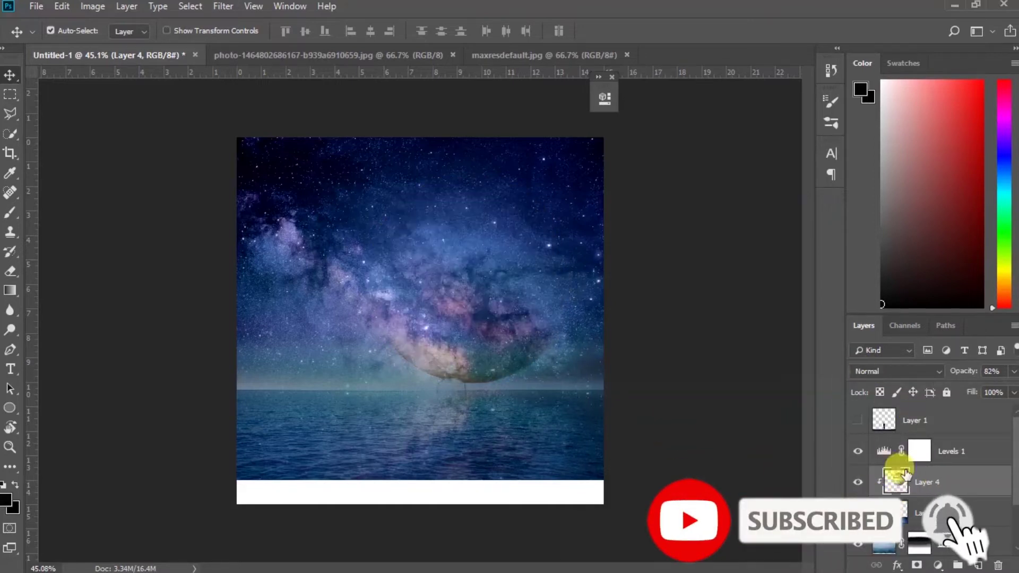
key(ctrl)
key(ctrl+j)
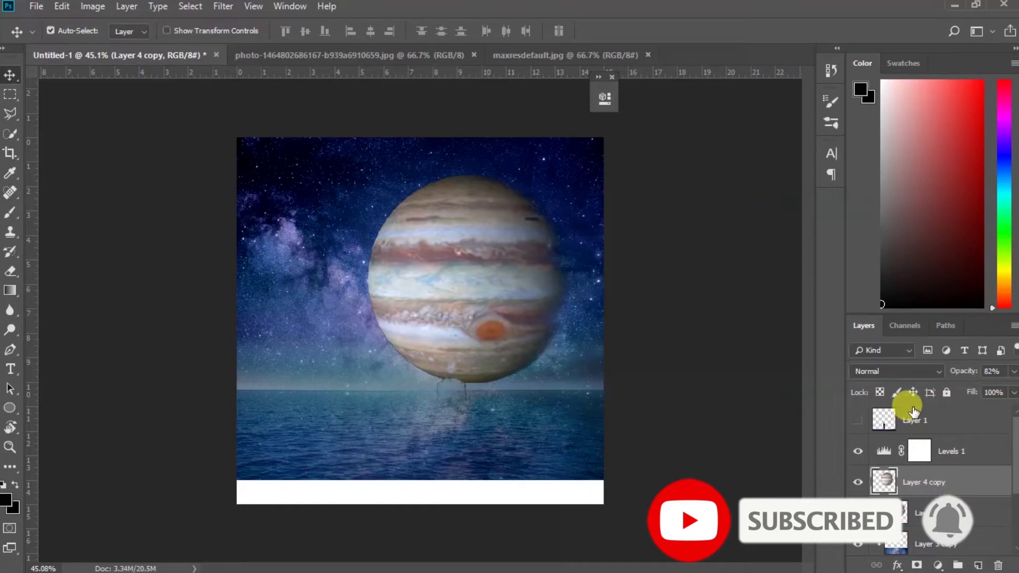
scroll(391, 406, up, 1)
key(ctrl+alt+z)
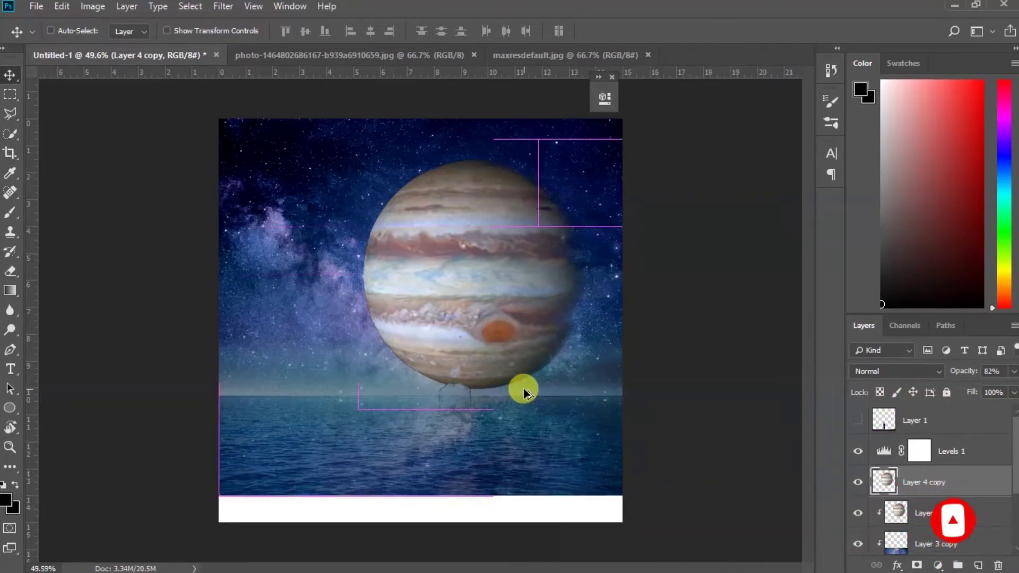
key(ctrl+alt+z)
key(ctrl+alt+z)
key(ctrl+alt+z)
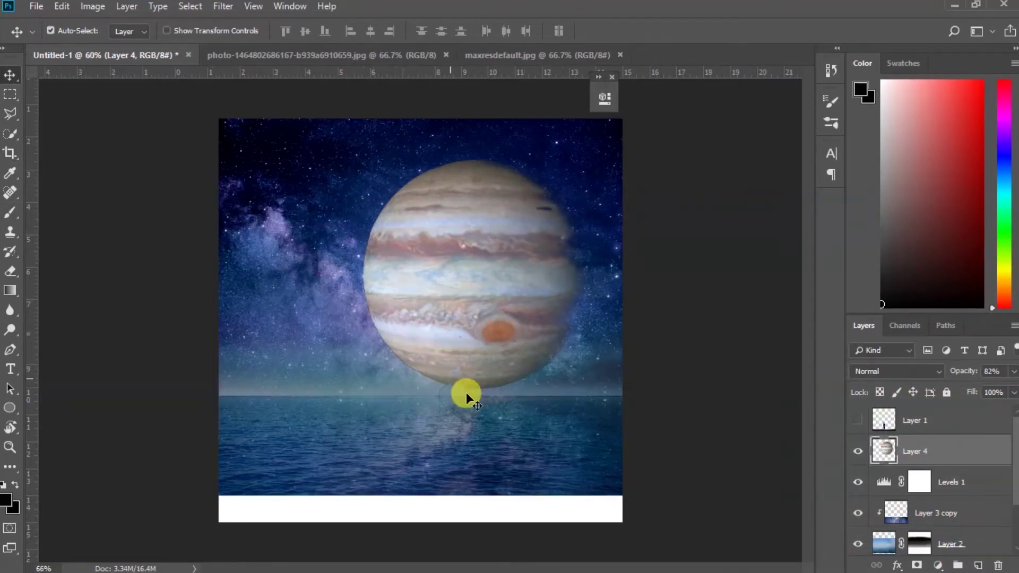
- Move Jupiter down onto the horizon and load the Layer 2 mask as a selection
scroll(467, 397, up, 4)
scroll(518, 314, up, 1)
drag(524, 304, 533, 336)
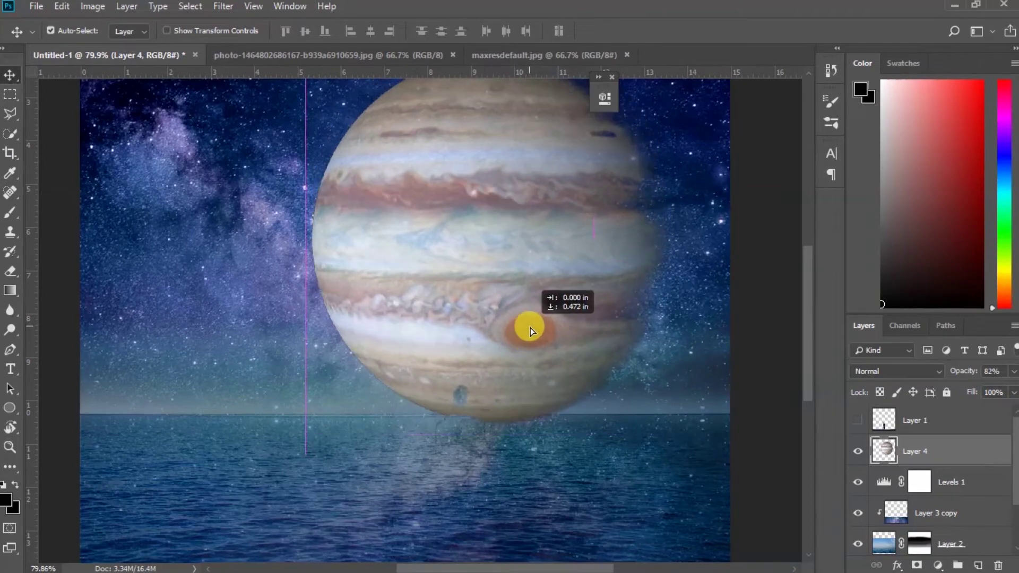
scroll(533, 335, down, 2)
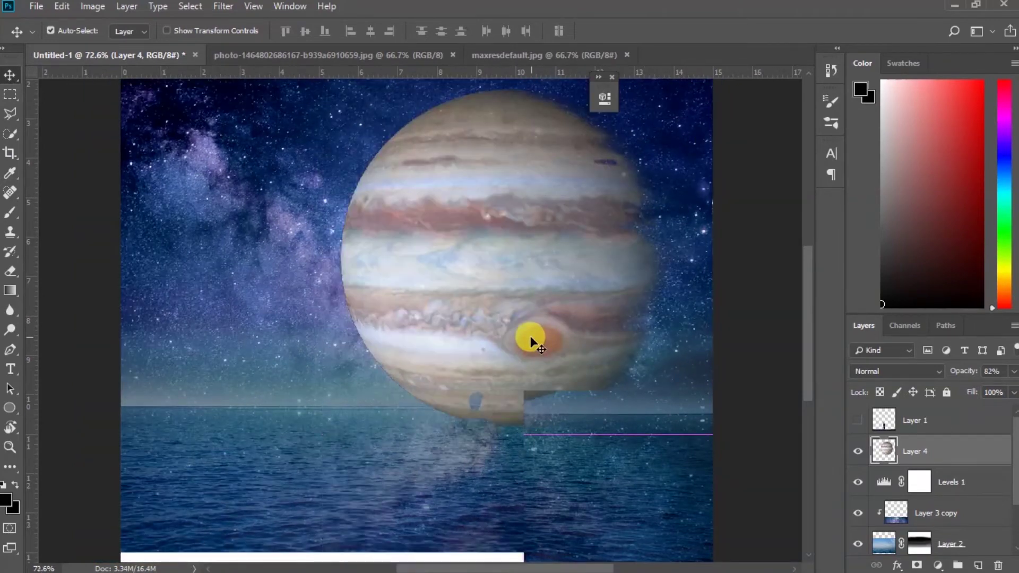
ctrl+click(915, 549)
ctrl+click(877, 543)
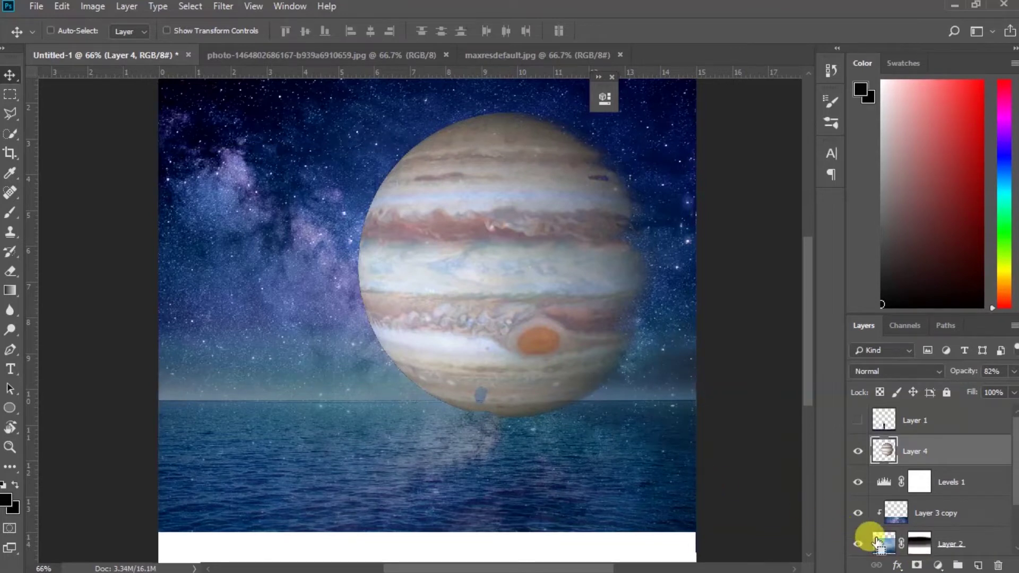
scroll(926, 523, down, 1)
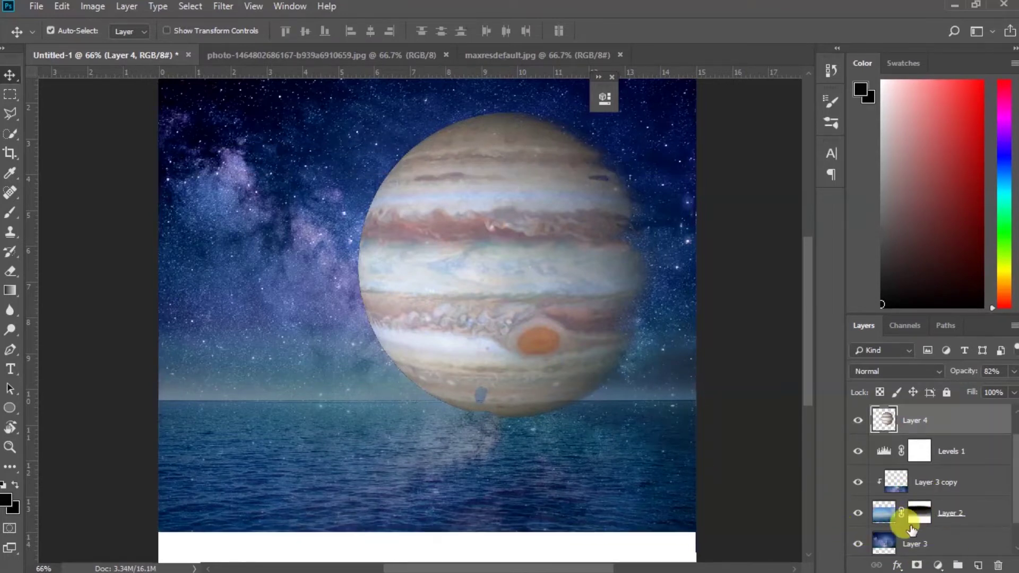
- Mask Jupiter's base away with a soft black brush, then drag the man-on-pier photo in
ctrl+click(884, 546)
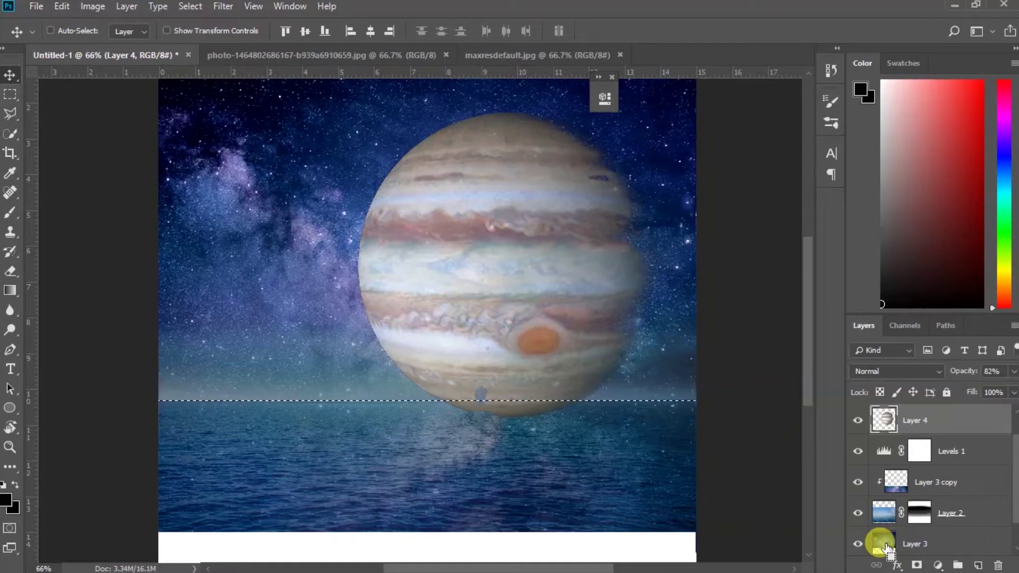
key(ctrl+d)
click(917, 564)
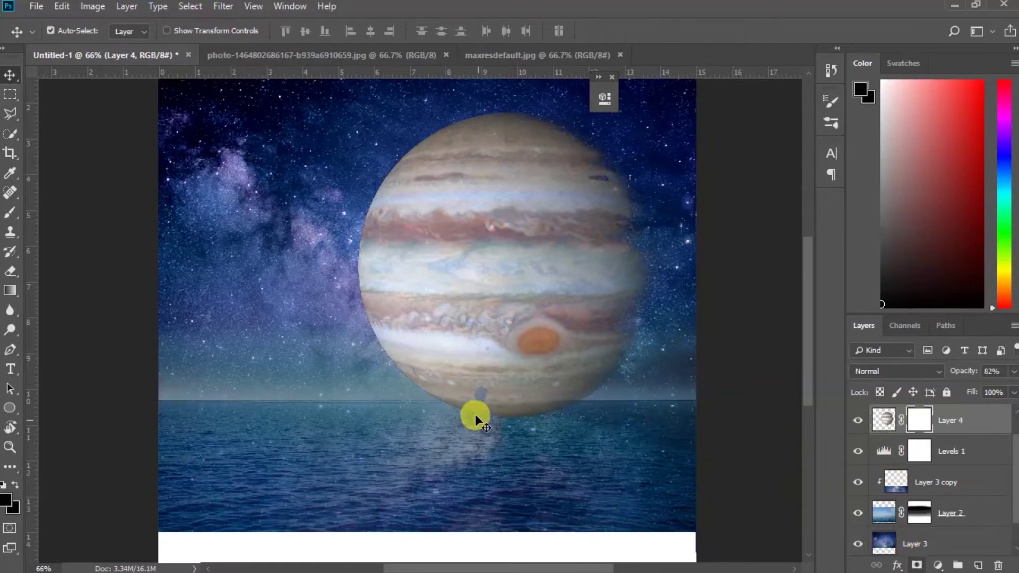
key(b)
key(x)
key(x)
drag(558, 398, 342, 338)
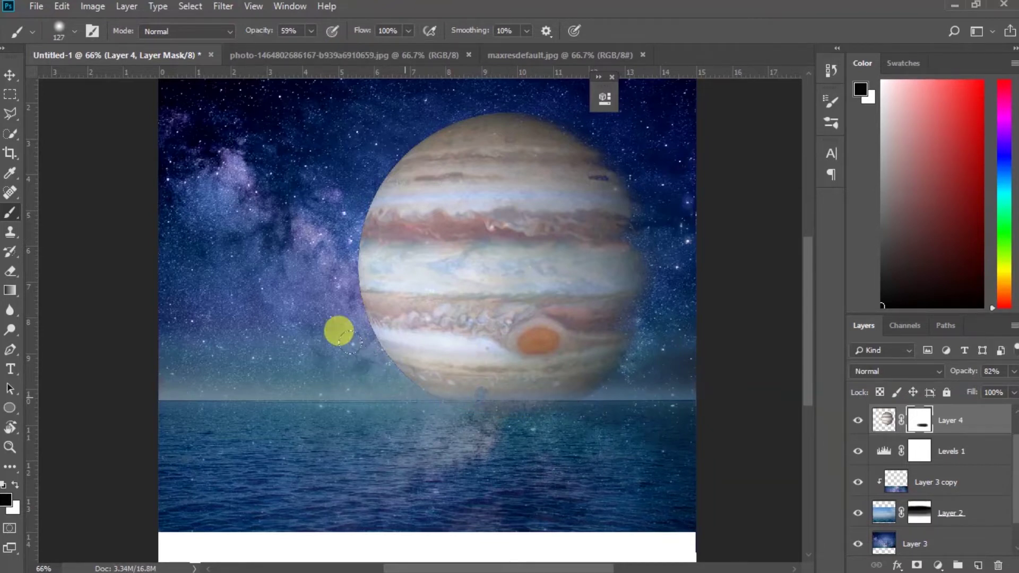
drag(610, 420, 653, 419)
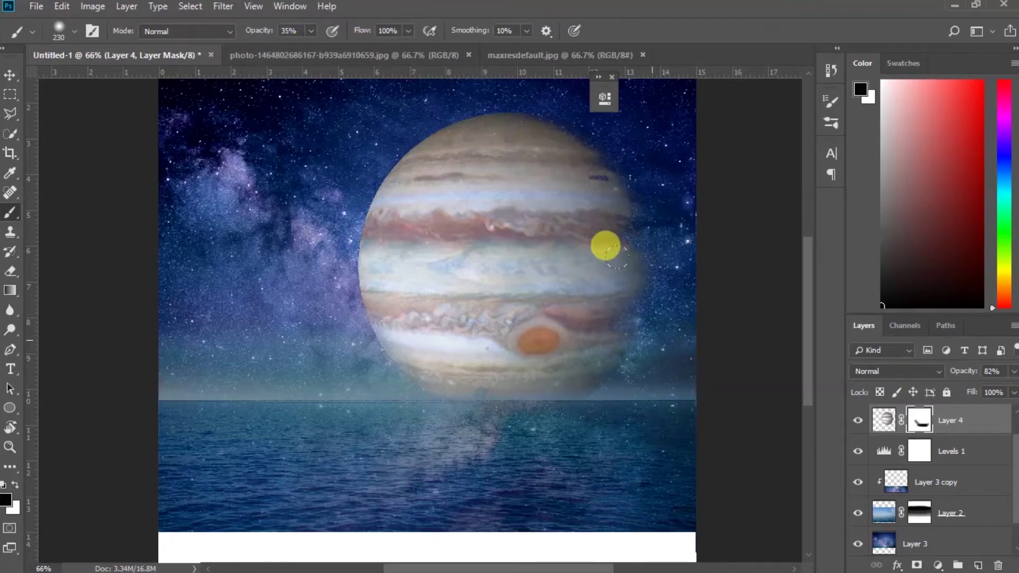
scroll(515, 81, down, 1)
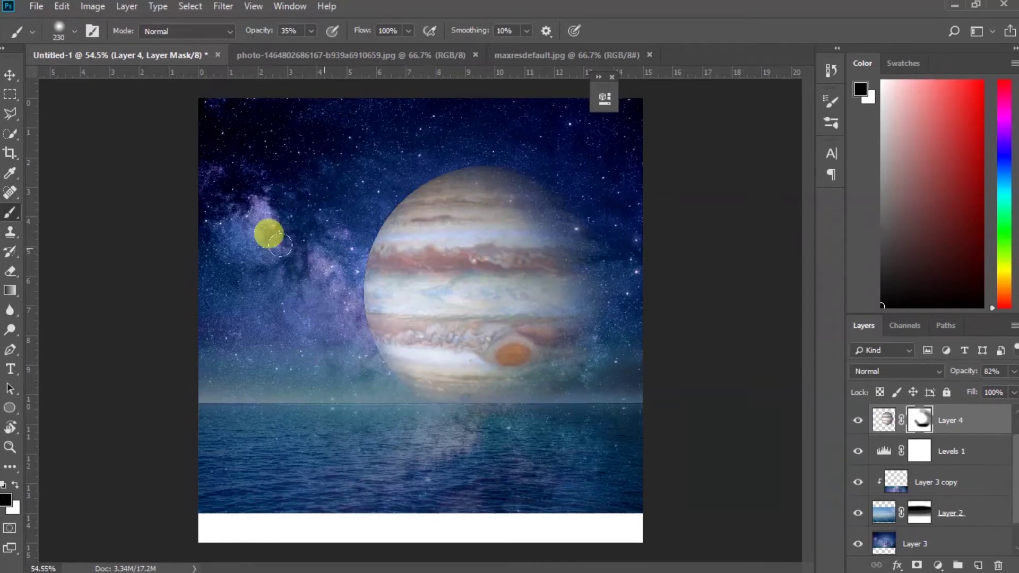
scroll(452, 380, down, 1)
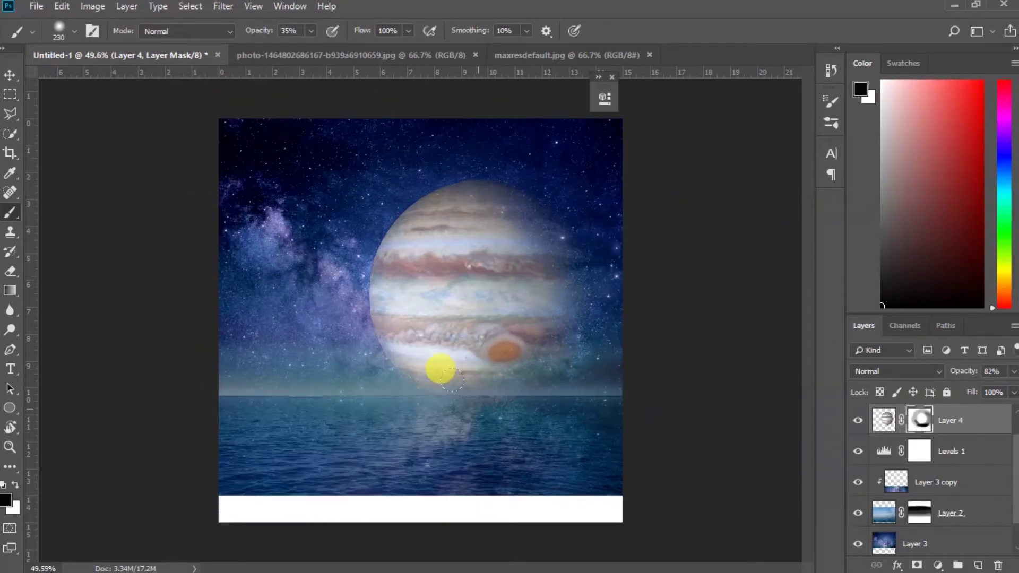
drag(761, 400, 858, 424)
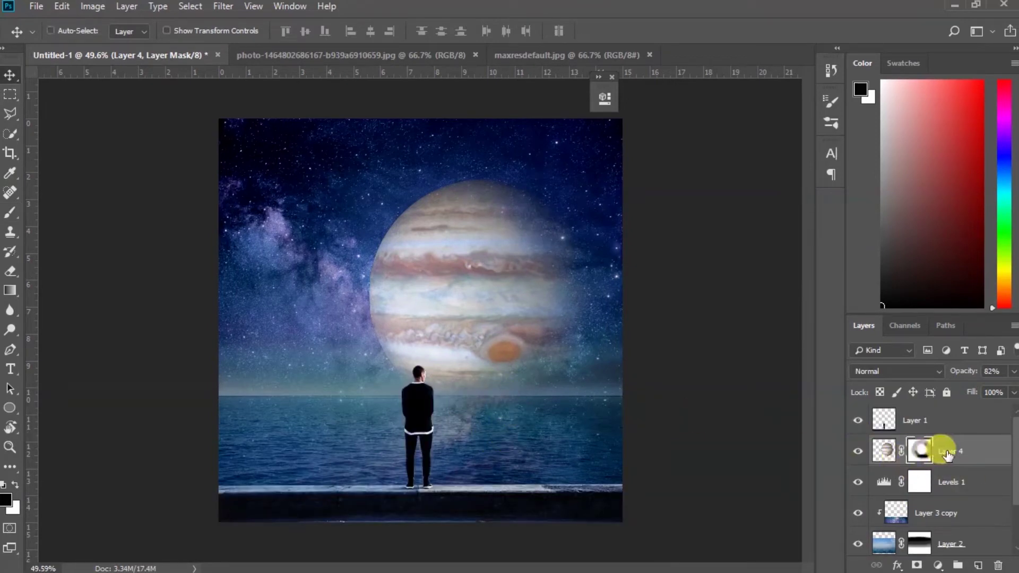
- Duplicate Jupiter, flip the copy vertically and move it down into the water
key(ctrl+j)
key(ctrl+t)
right_click(515, 334)
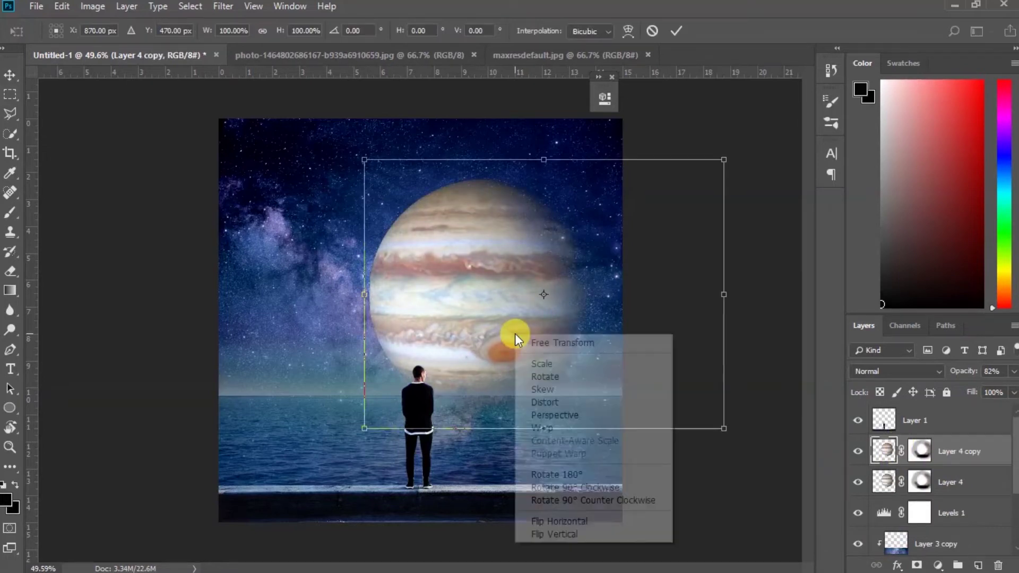
click(555, 534)
mouse_move(506, 364)
mouse_down()
mouse_move(506, 481)
mouse_move(493, 537)
mouse_up()
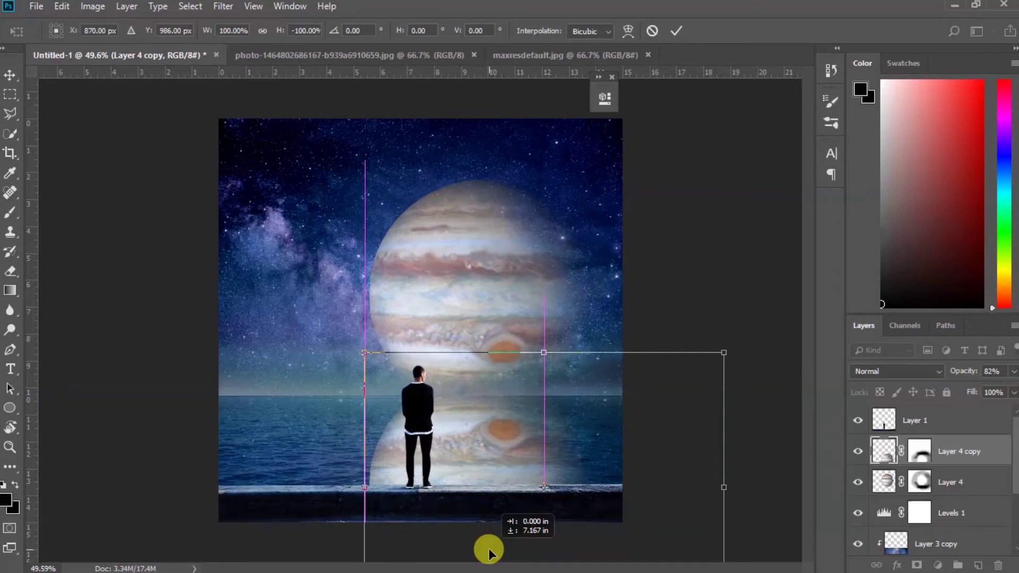
drag(492, 543, 487, 548)
key(Return)
key(Return)
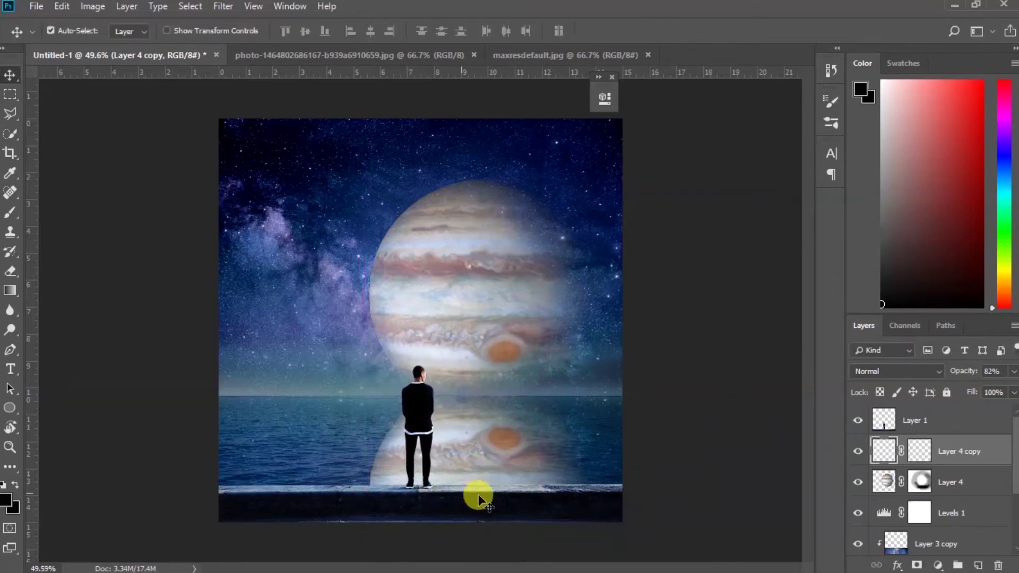
- Place the Jupiter copy below Levels 1, clip it to the sea, and set 34% opacity
drag(963, 452, 962, 517)
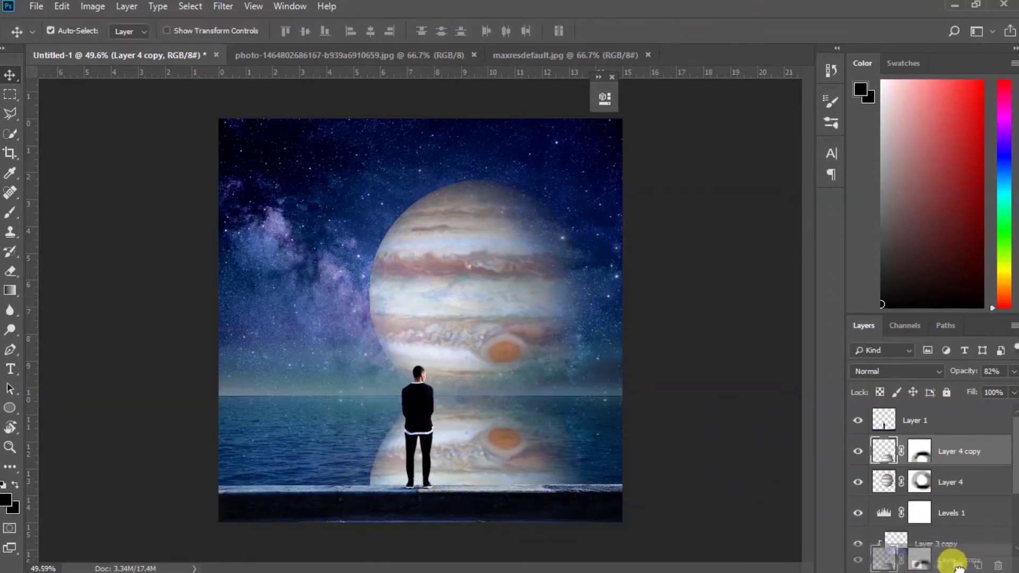
scroll(902, 494, down, 1)
alt+click(882, 492)
click(1014, 371)
mouse_move(1004, 388)
mouse_down()
mouse_move(954, 389)
mouse_move(968, 388)
mouse_up()
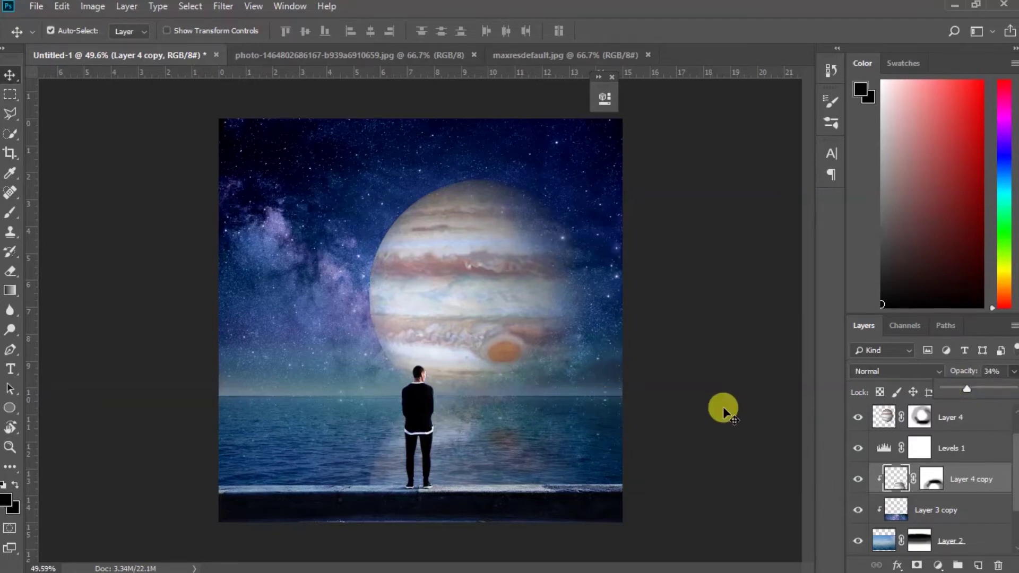
ctrl+click(483, 461)
- Distort the reflection, pulling its bottom-left and bottom-right corners outward
key(ctrl+t)
scroll(483, 457, down, 1)
scroll(481, 448, down, 1)
right_click(481, 448)
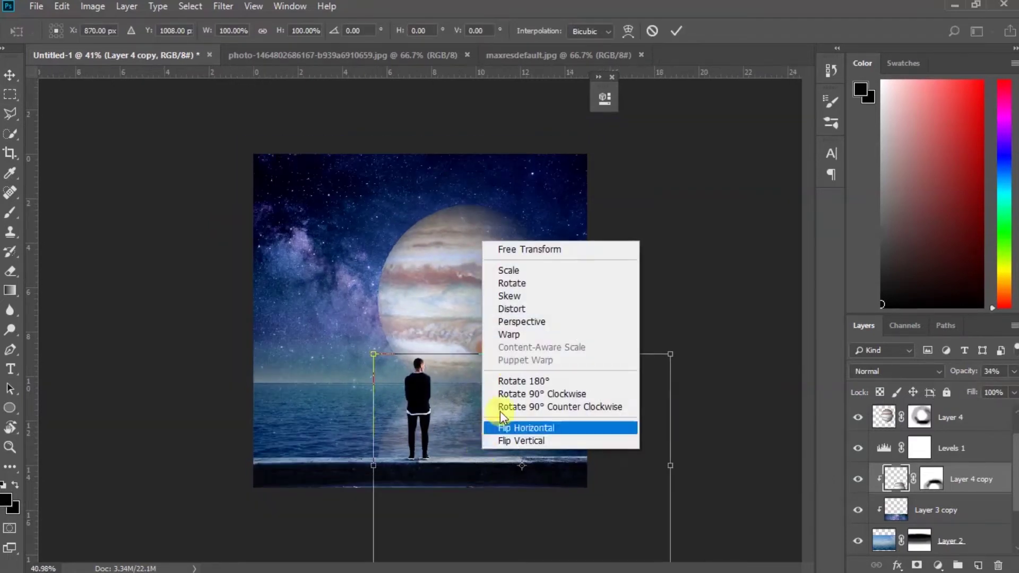
click(516, 310)
scroll(481, 400, down, 1)
scroll(419, 438, down, 1)
drag(380, 531, 295, 524)
drag(628, 531, 689, 533)
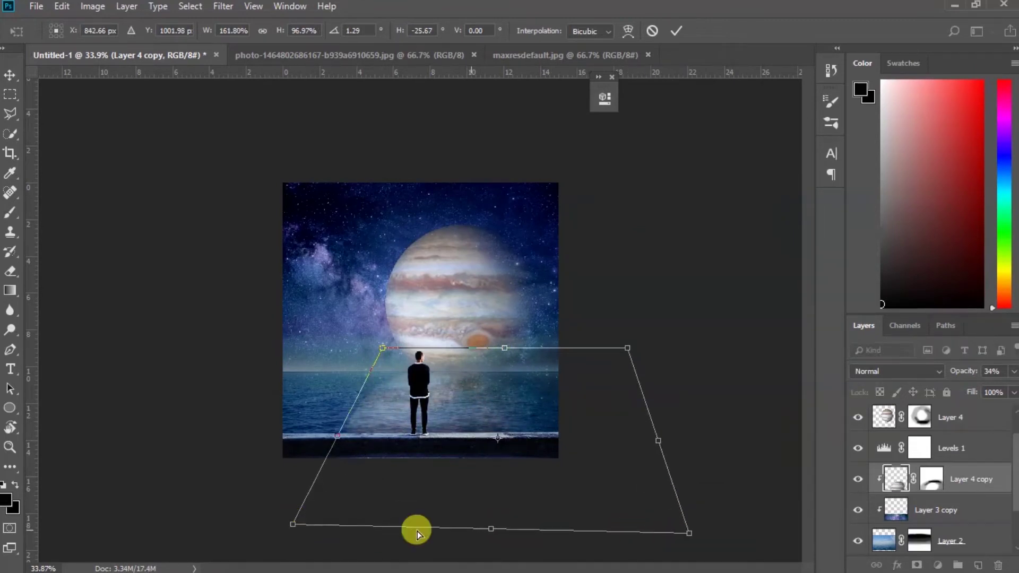
drag(291, 524, 256, 524)
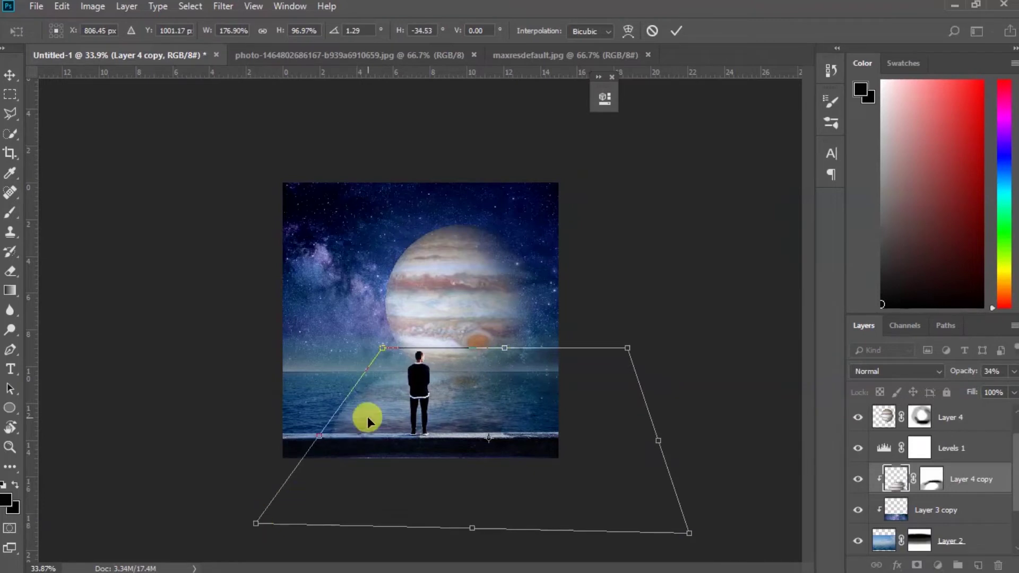
key(Return)
click(223, 6)
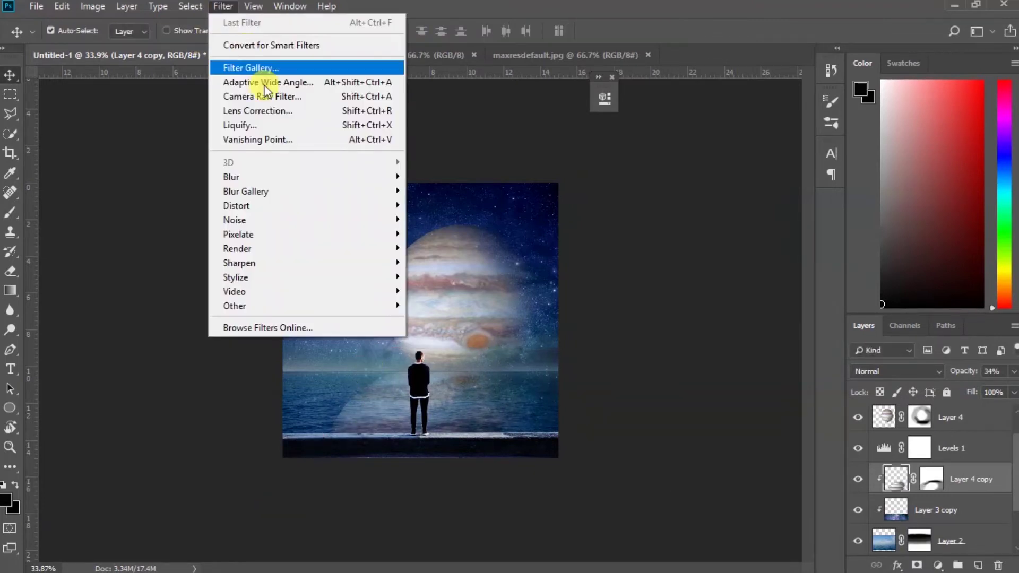
- Apply a 0° Motion Blur of about 138 pixels and fade the reflection to 20%
click(439, 263)
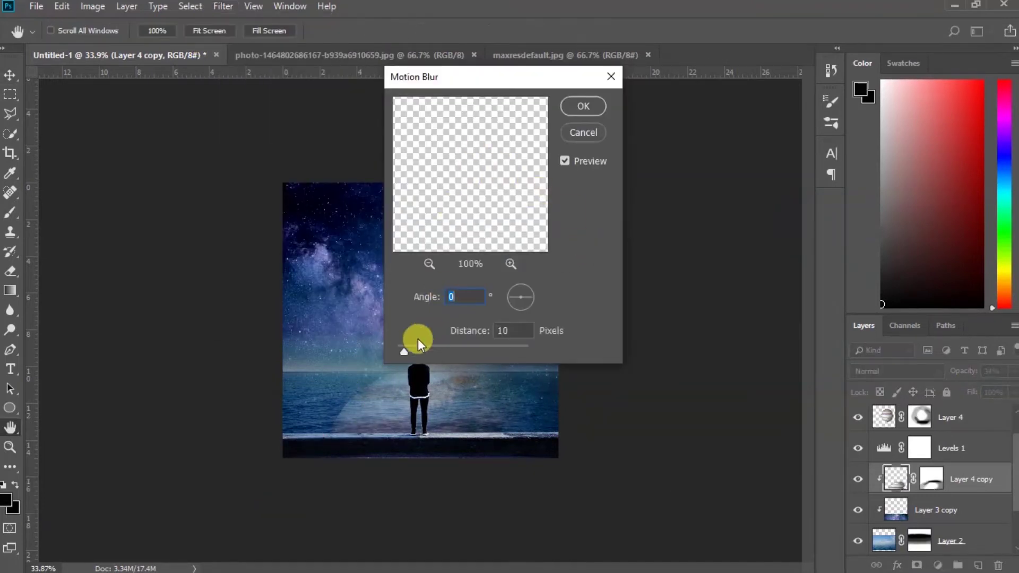
drag(419, 351, 429, 350)
drag(457, 352, 451, 349)
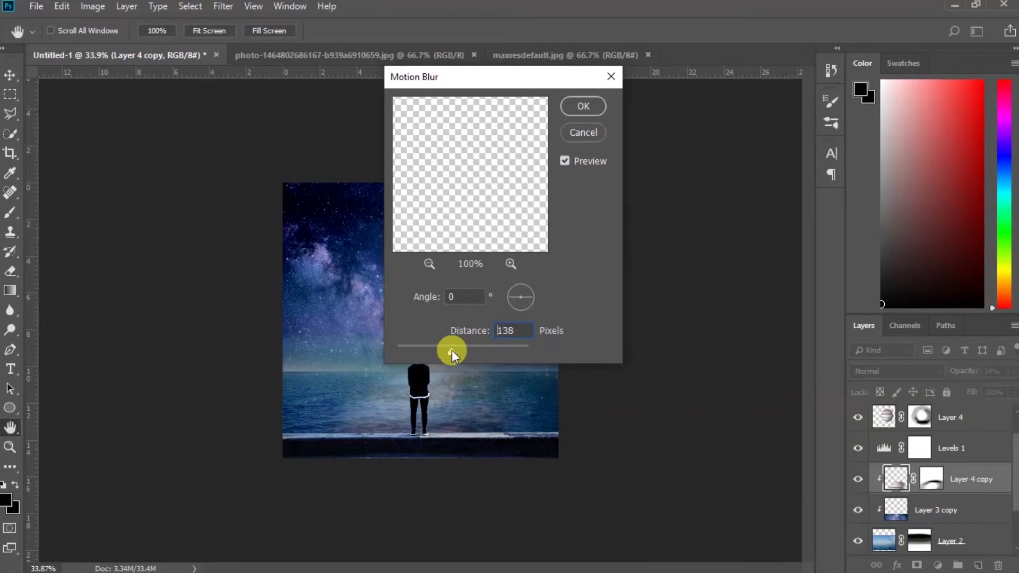
key(Return)
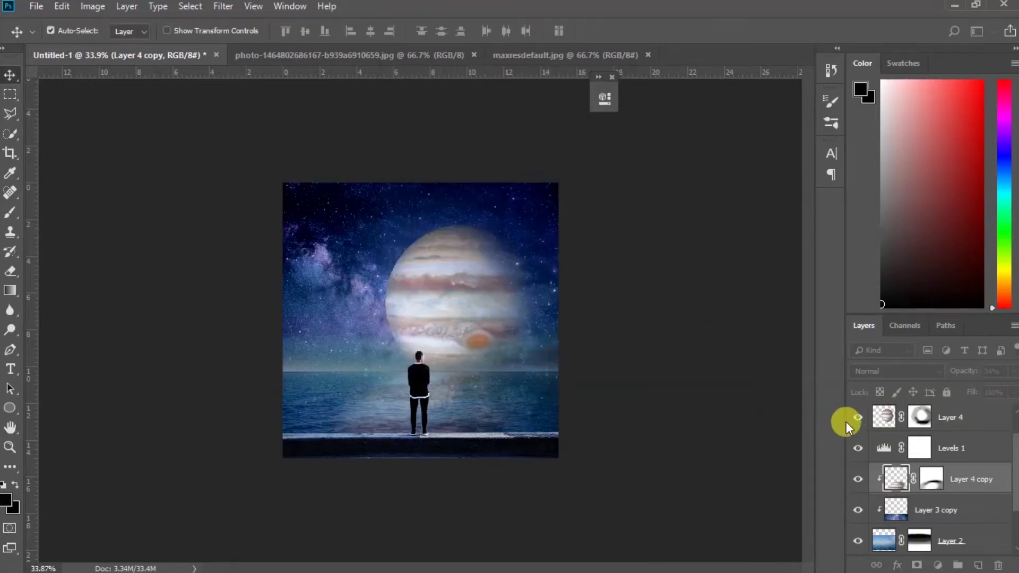
drag(966, 386, 963, 387)
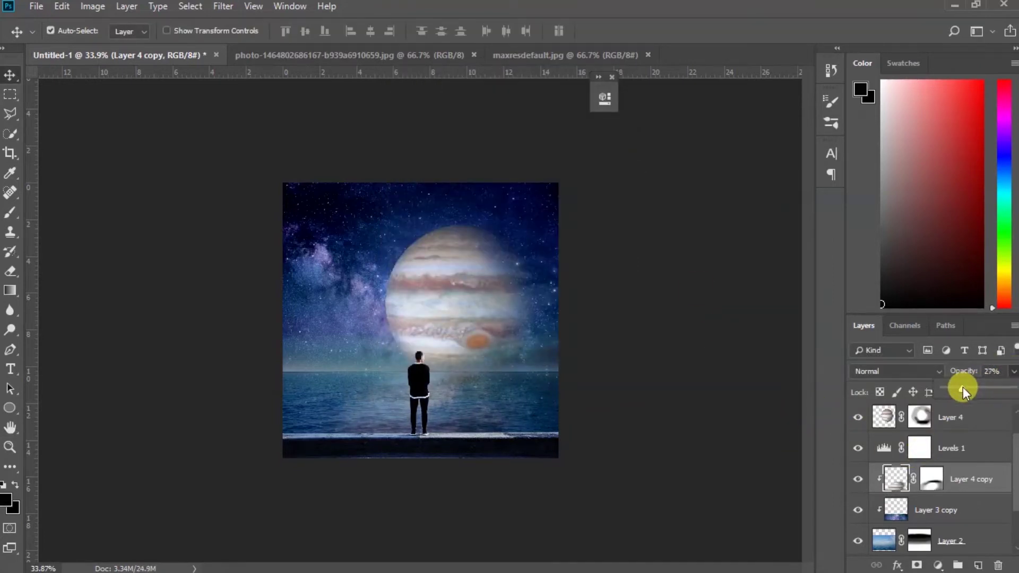
drag(966, 390, 958, 391)
scroll(892, 461, up, 1)
- Move Levels 1 under Layer 1 and add a Gradient Map adjustment layer
click(858, 482)
mouse_move(956, 481)
mouse_down()
mouse_move(964, 407)
mouse_move(956, 451)
mouse_move(937, 416)
mouse_up()
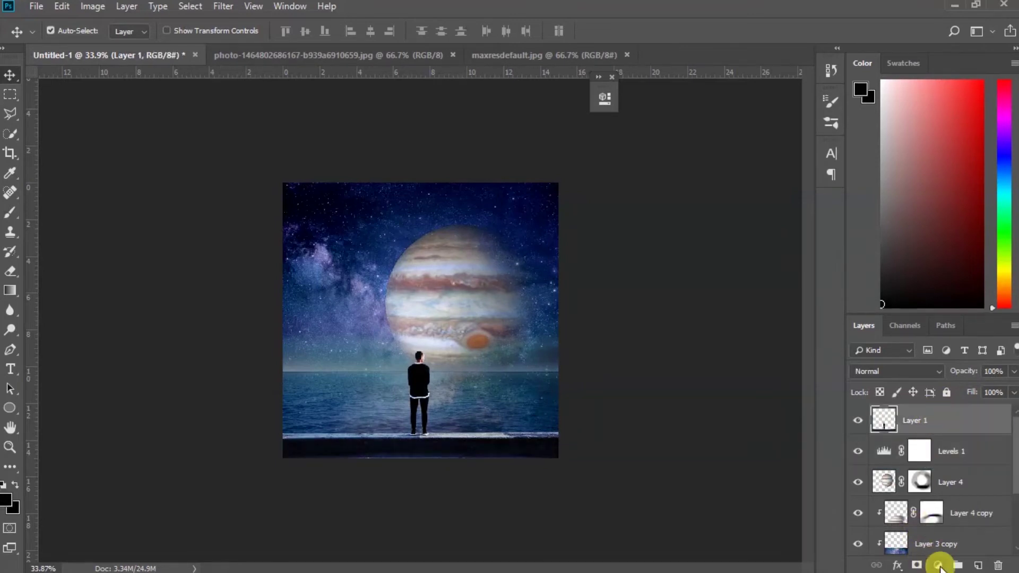
click(937, 565)
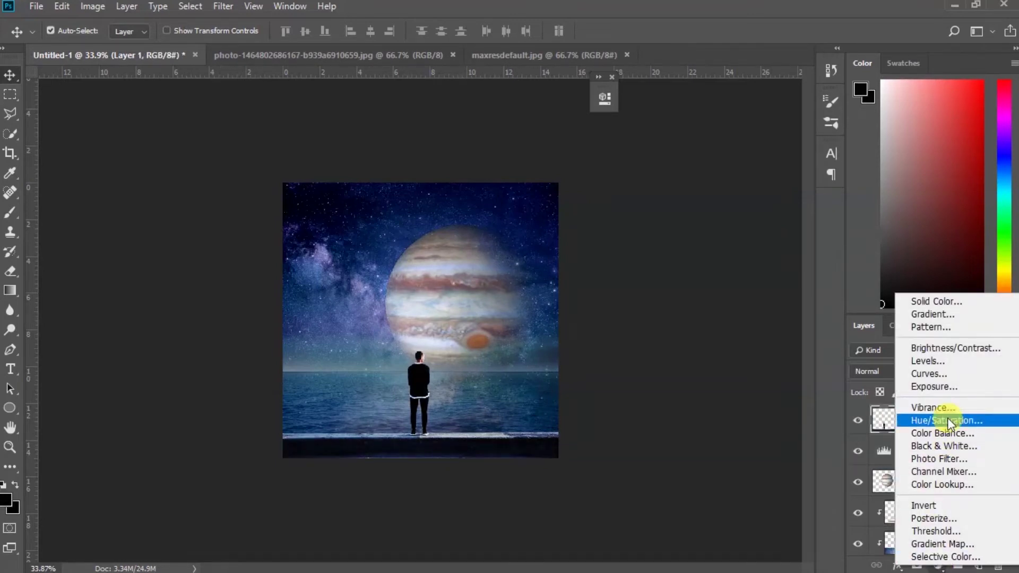
click(839, 406)
click(923, 560)
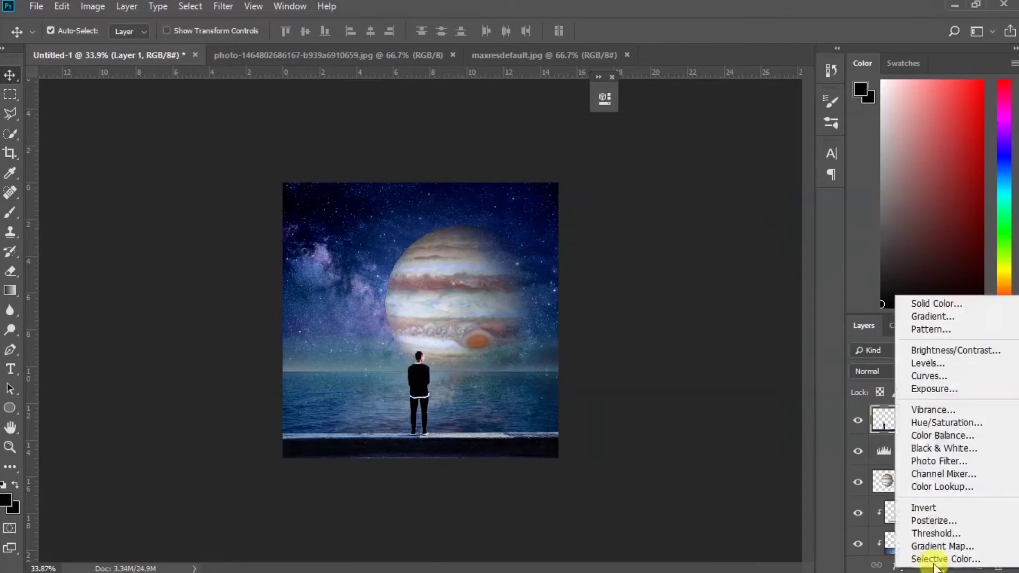
- Give the gradient map the WA-Sky preset and set it to Soft Light
drag(482, 88, 721, 92)
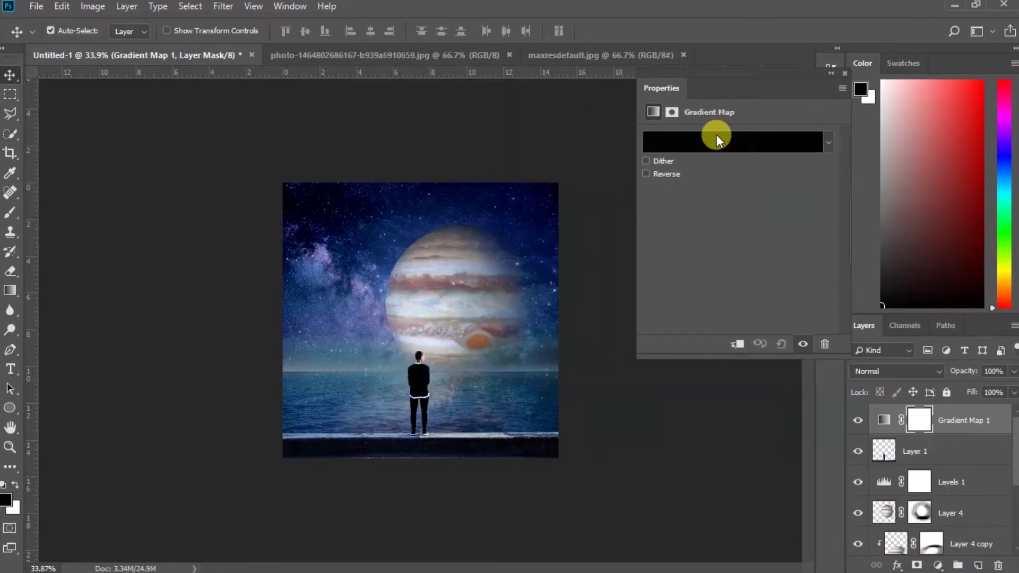
click(715, 144)
scroll(756, 141, down, 3)
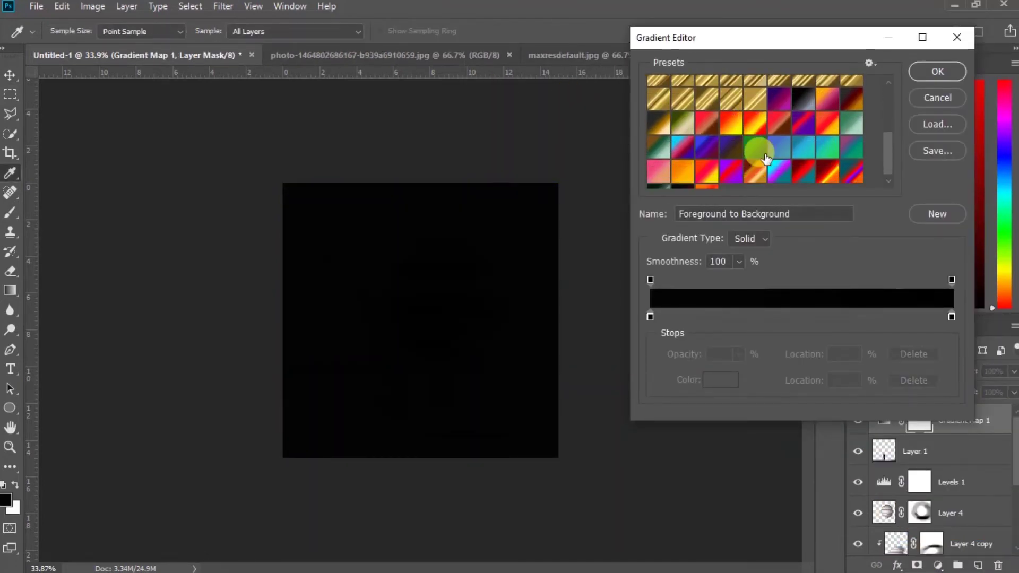
click(781, 132)
click(926, 72)
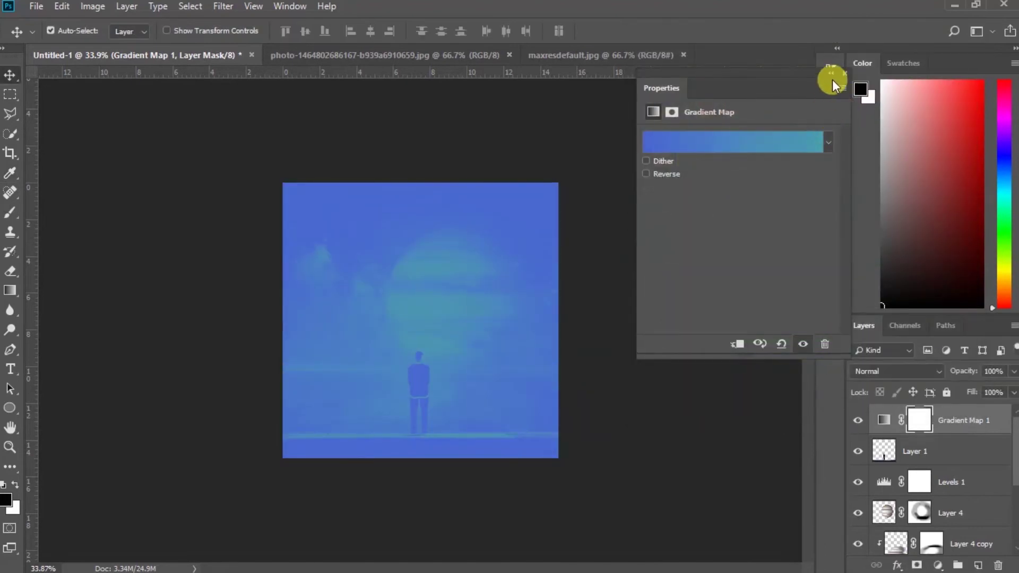
click(832, 79)
click(872, 370)
click(877, 190)
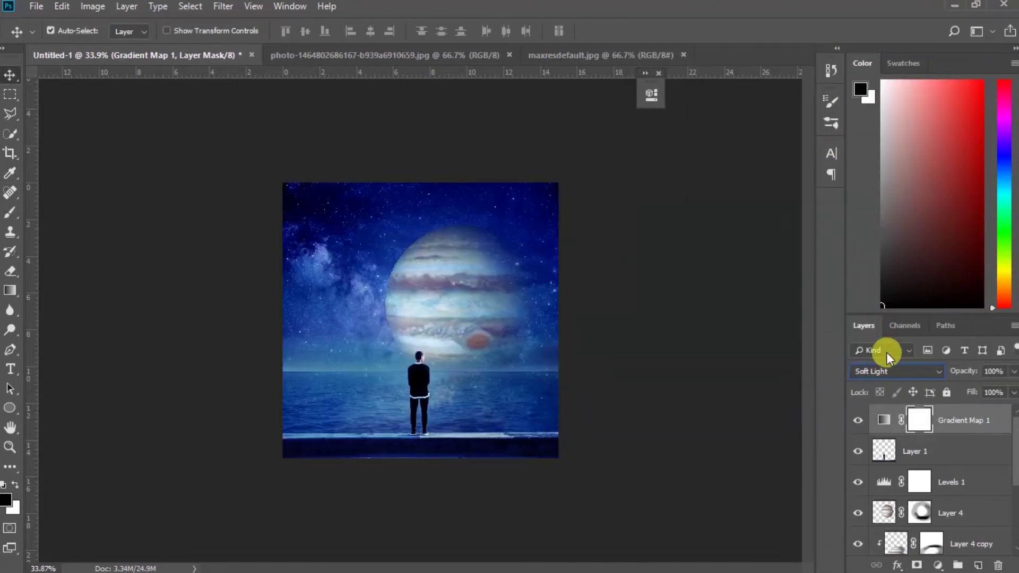
- Try the WA-BrightFloral2, WAHibiscus, WA-DK, WA-Autumn5 and Red, Green gradient presets
double_click(884, 420)
drag(499, 91, 701, 88)
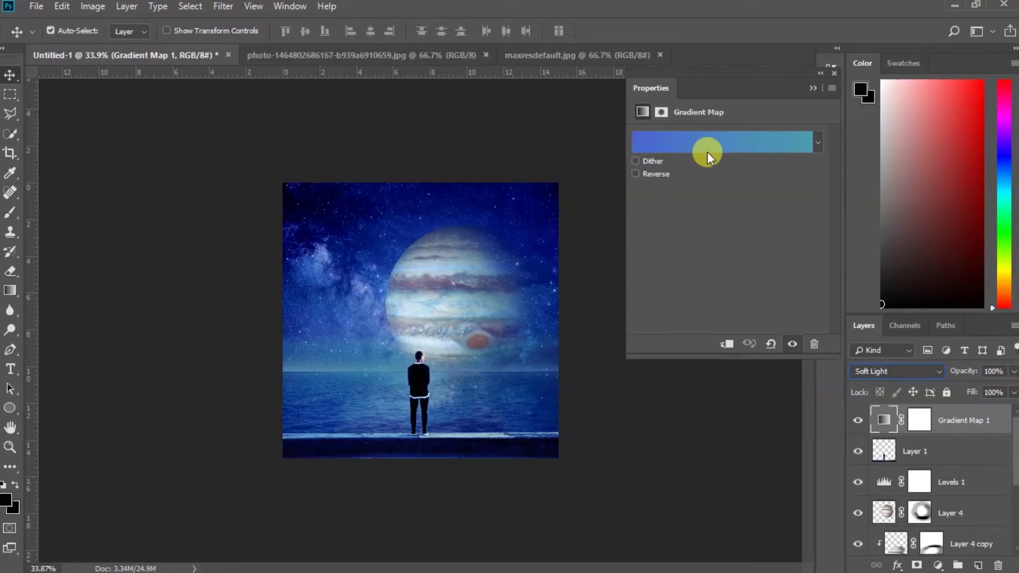
click(708, 141)
scroll(750, 139, down, 2)
scroll(750, 139, down, 2)
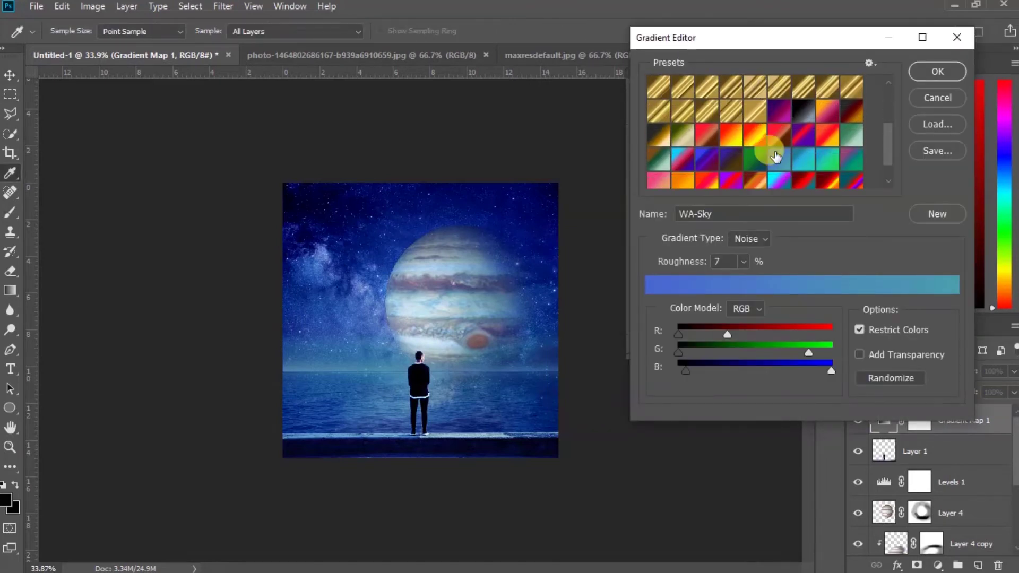
click(749, 139)
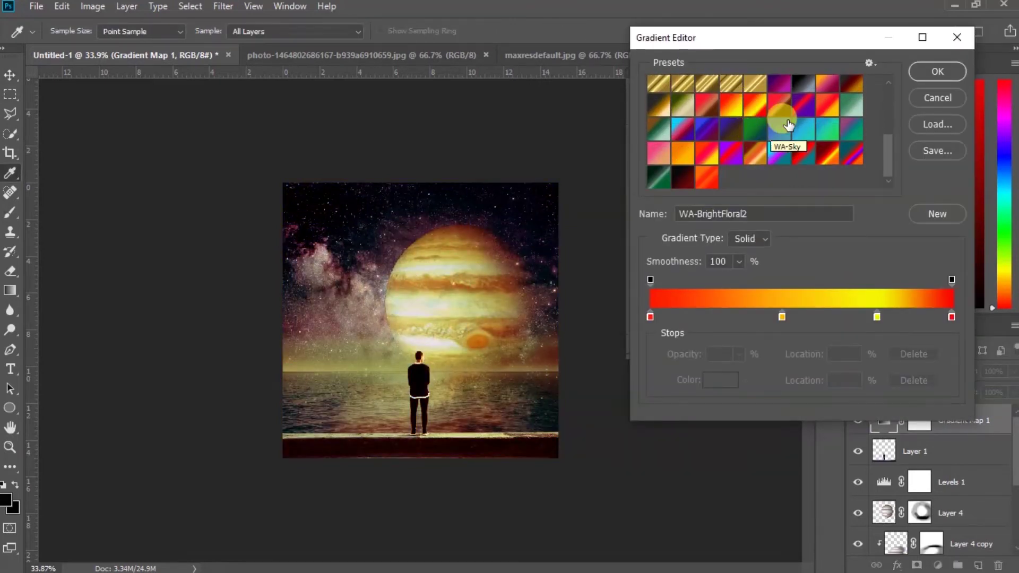
scroll(775, 122, down, 1)
click(787, 103)
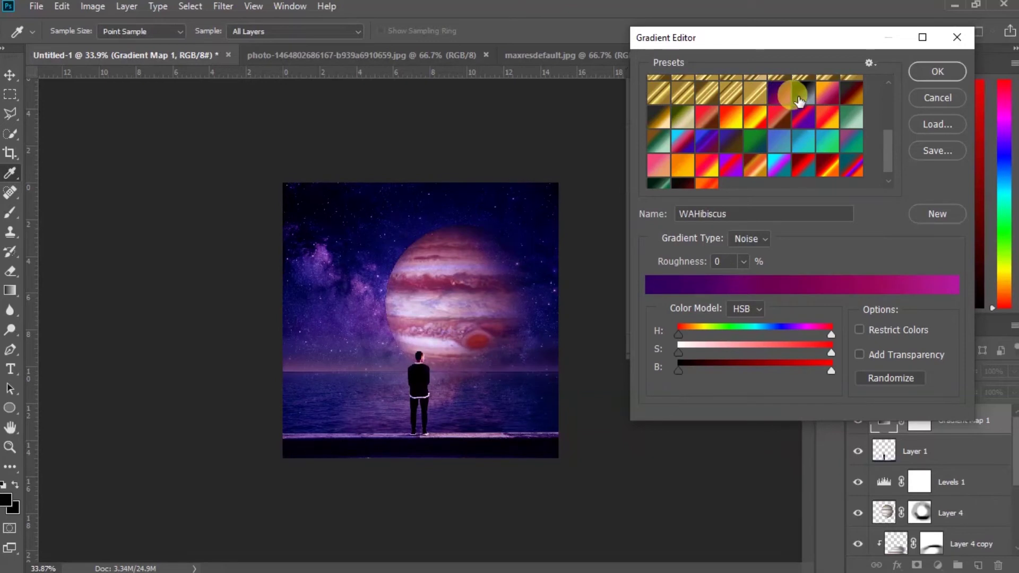
click(799, 101)
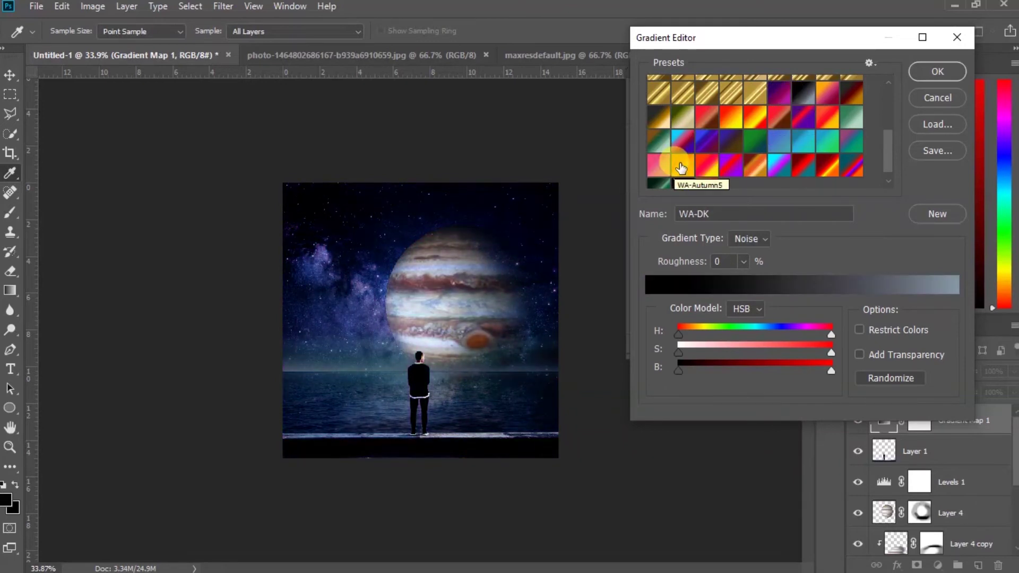
click(678, 168)
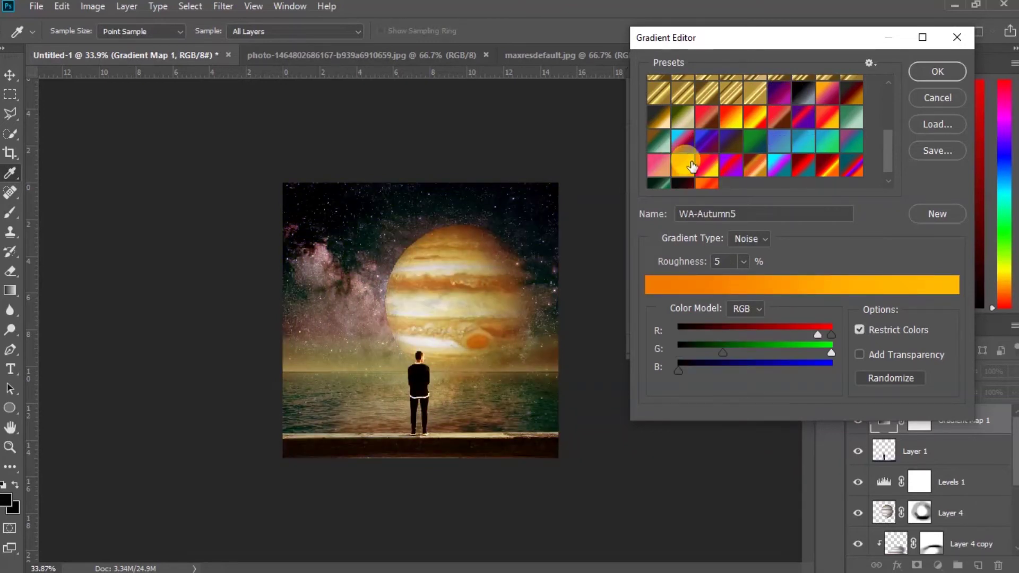
scroll(743, 154, up, 4)
click(731, 87)
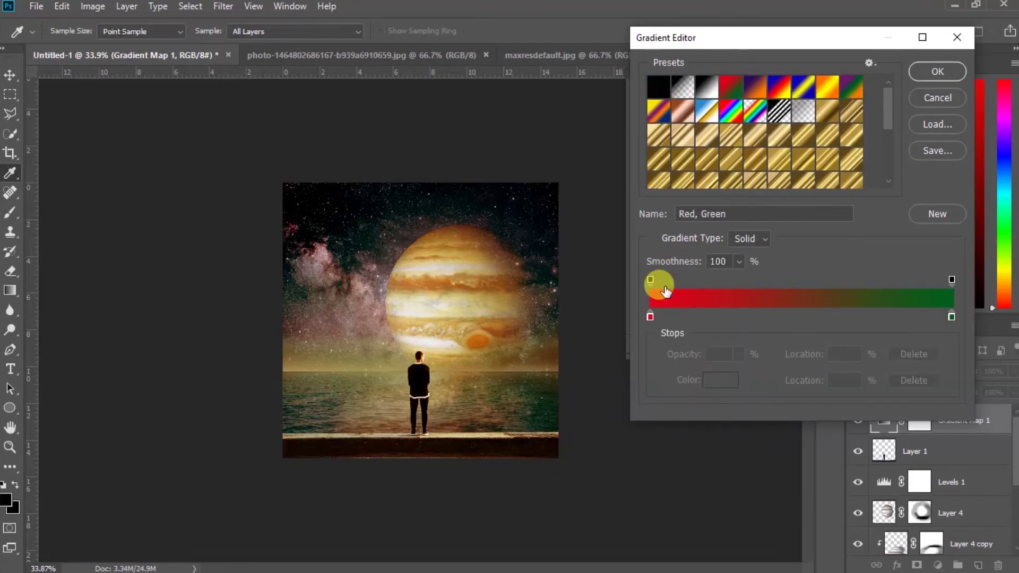
- Experiment with deep and bright blue colours for the gradient's red and green stops
click(650, 317)
click(718, 380)
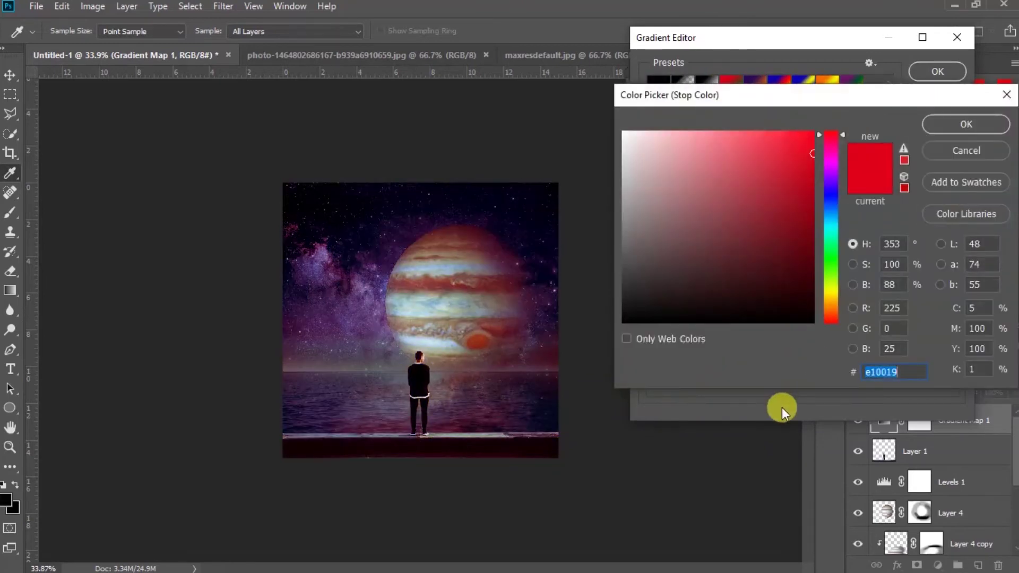
click(966, 150)
click(952, 317)
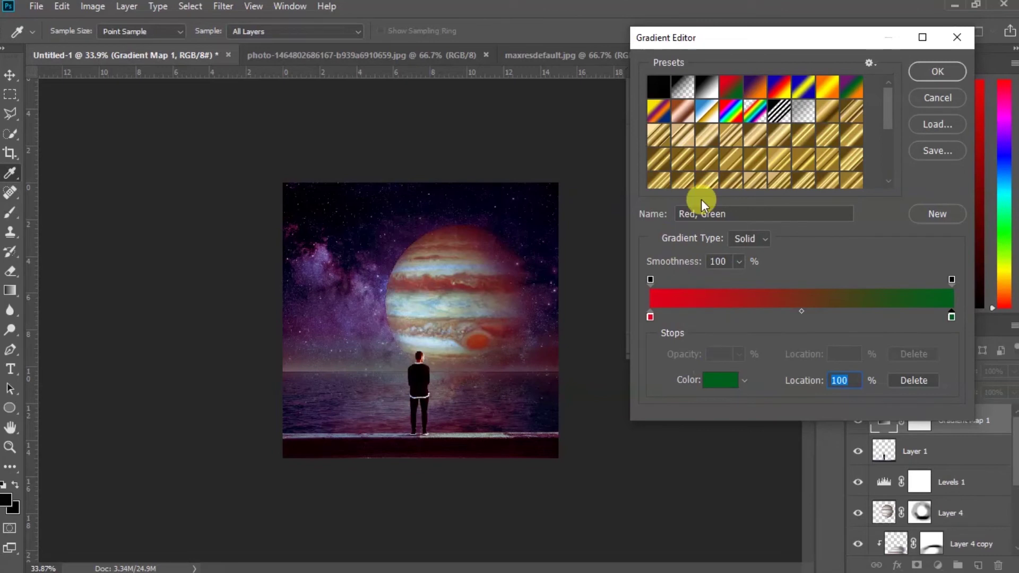
click(720, 380)
click(827, 196)
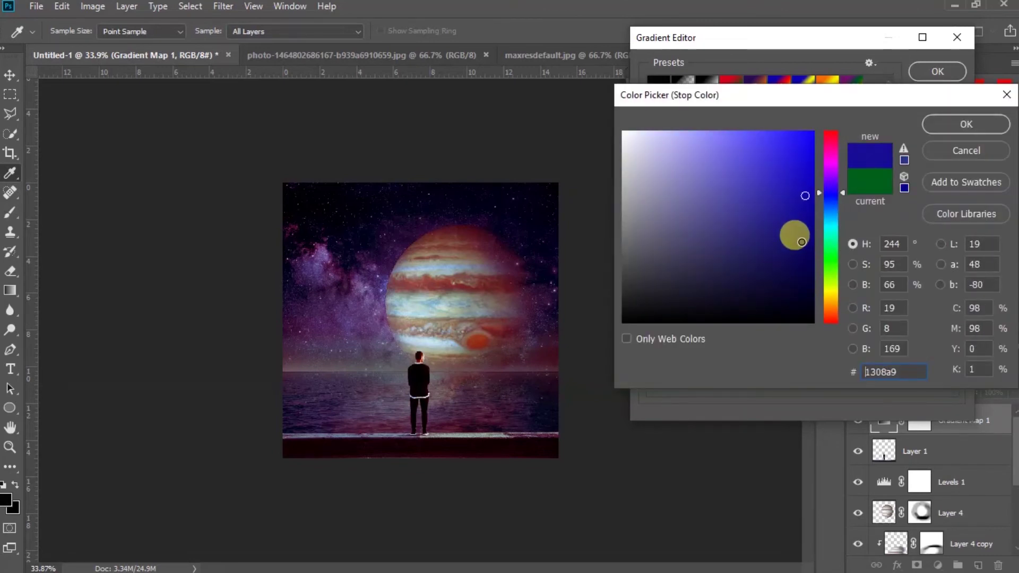
click(800, 280)
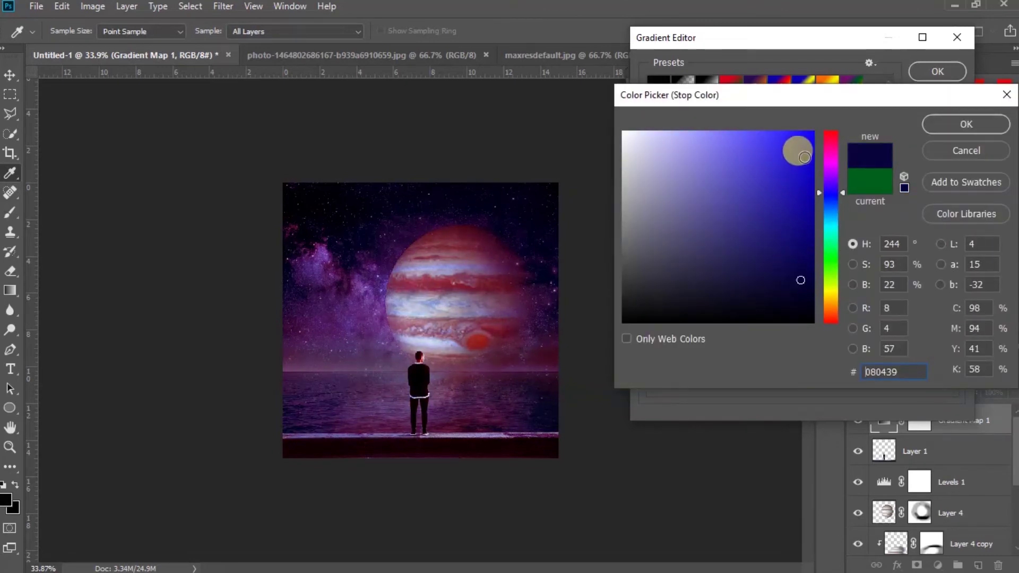
drag(805, 157, 831, 133)
drag(828, 212, 830, 218)
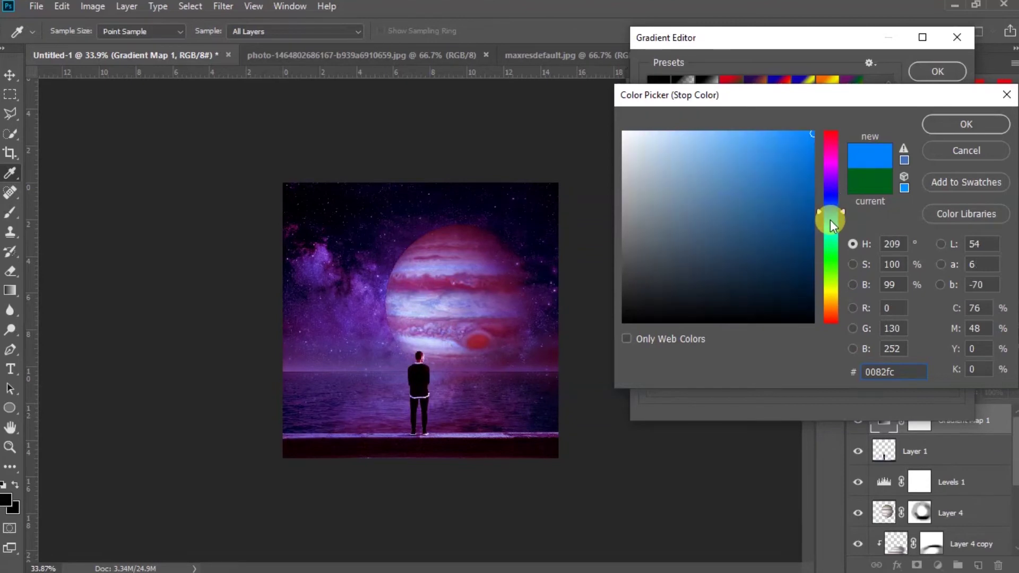
- Discard the custom stop colour, apply the Violet, Orange preset, and lower opacity to 41%
click(793, 42)
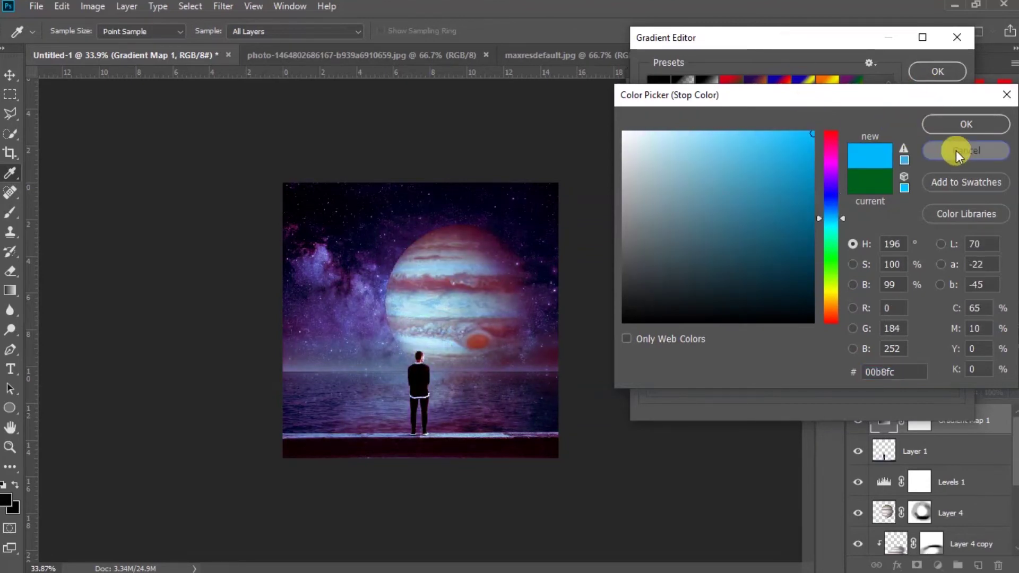
click(957, 151)
click(759, 91)
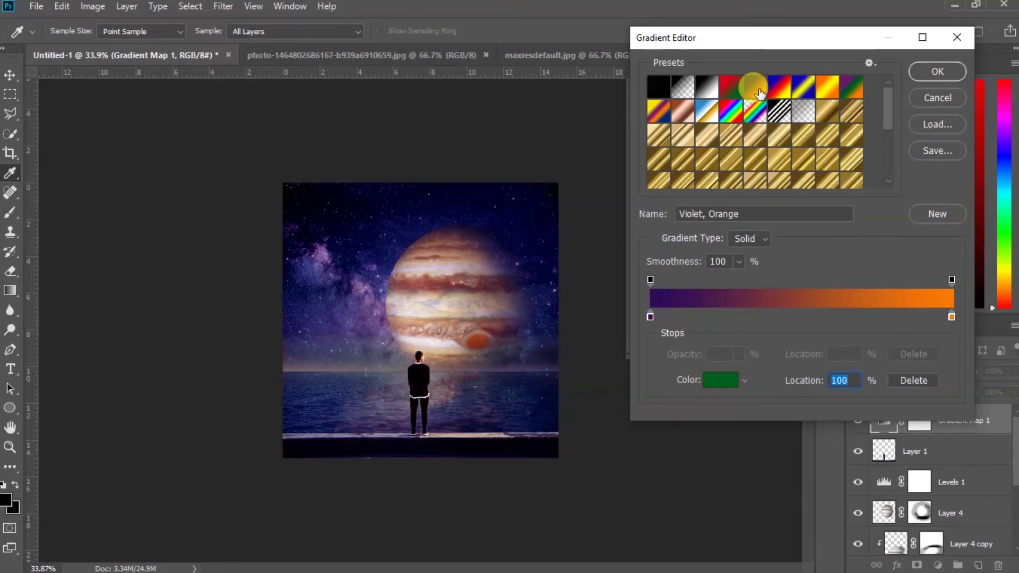
click(937, 71)
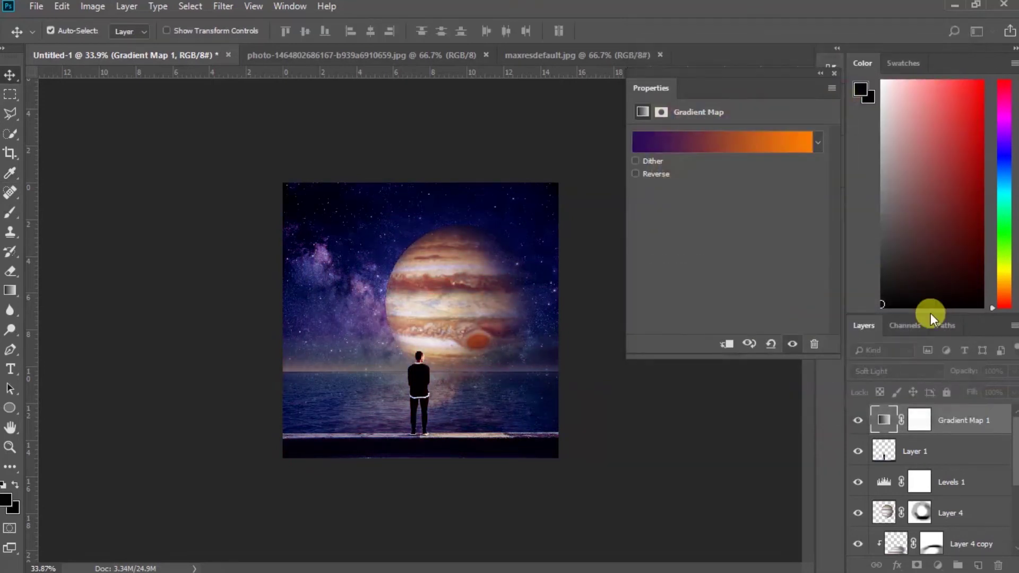
click(1014, 371)
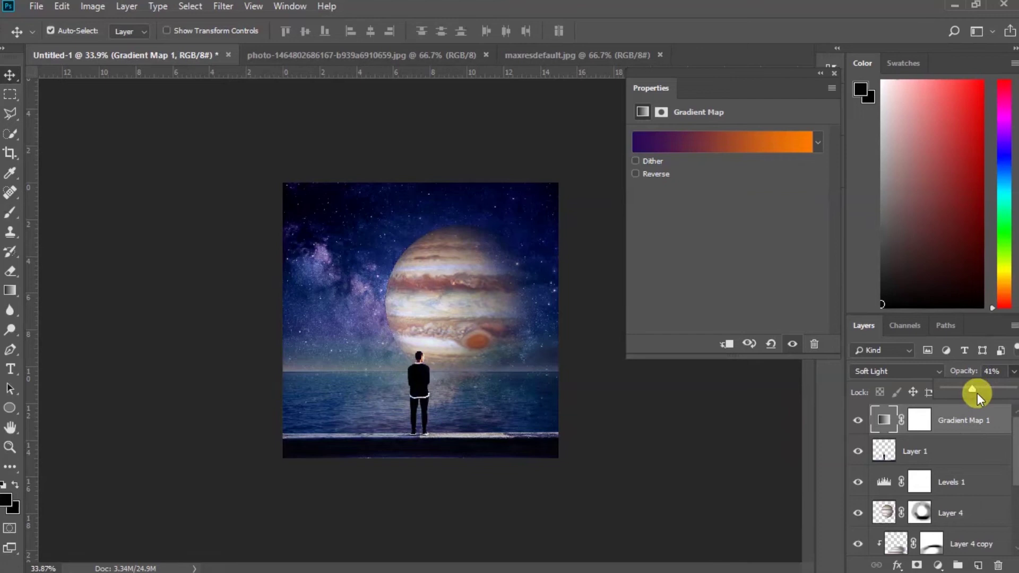
click(938, 565)
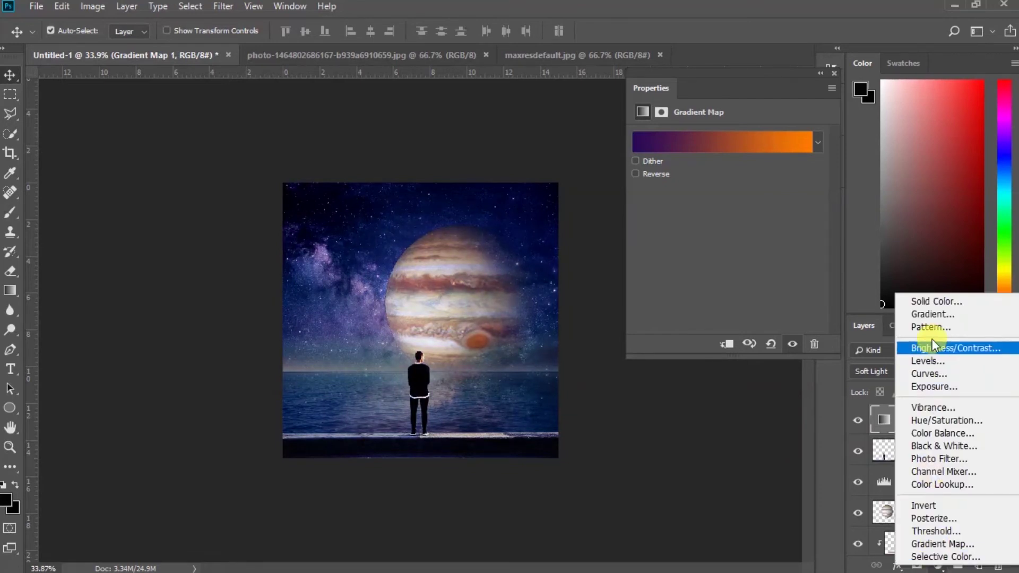
- Add a reversed radial Gradient fill layer scaled to 232% to darken the edges
click(933, 314)
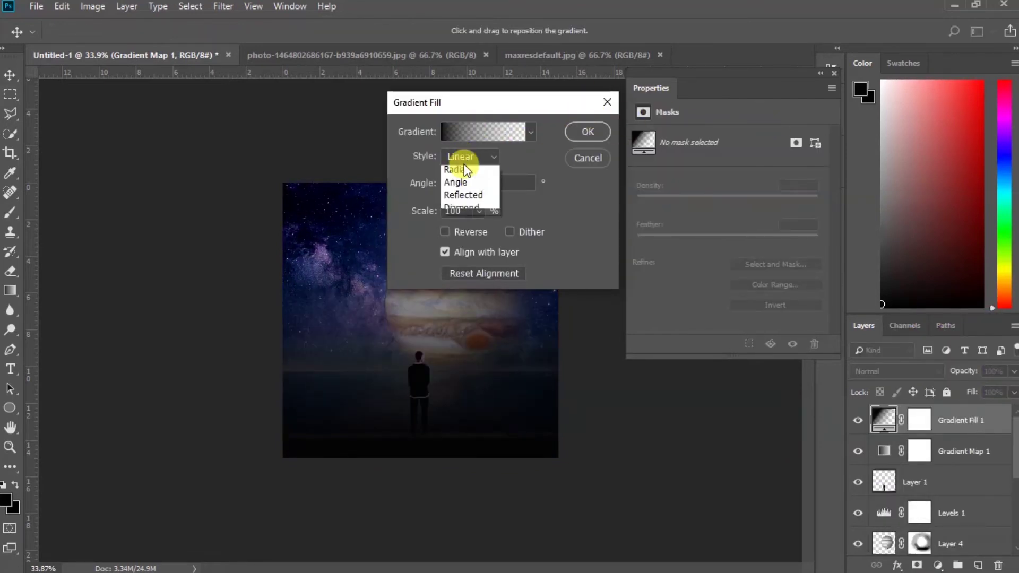
click(466, 170)
click(445, 231)
drag(482, 231, 488, 231)
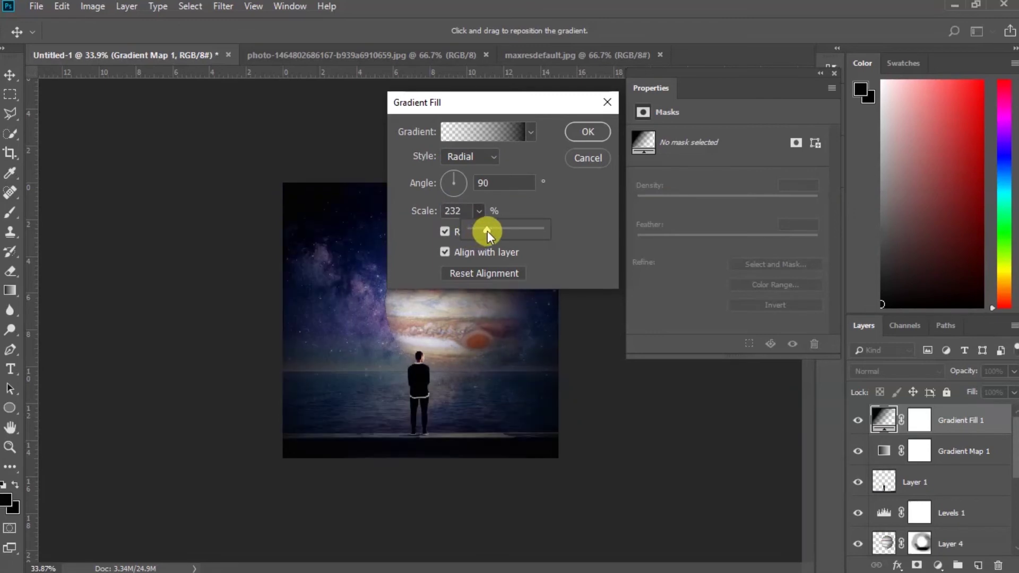
click(587, 132)
click(821, 73)
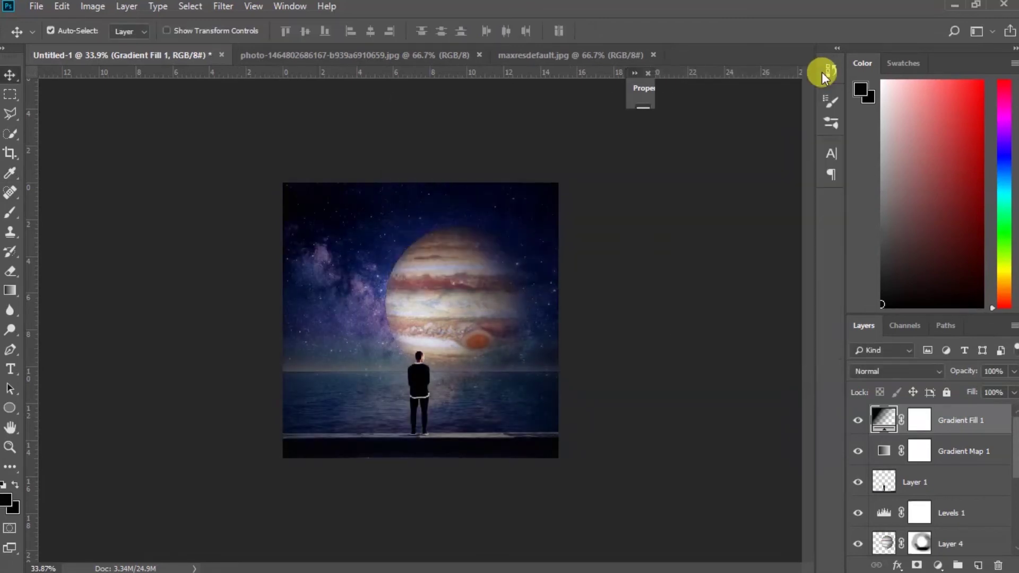
- Add a Levels adjustment, nudging the midtones and pulling the white point in slightly
click(936, 566)
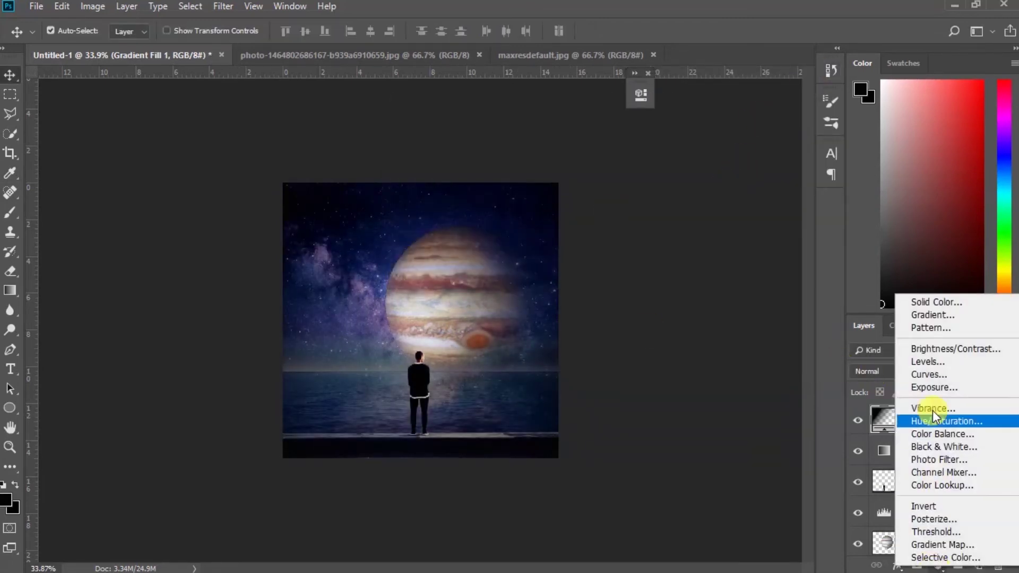
click(922, 362)
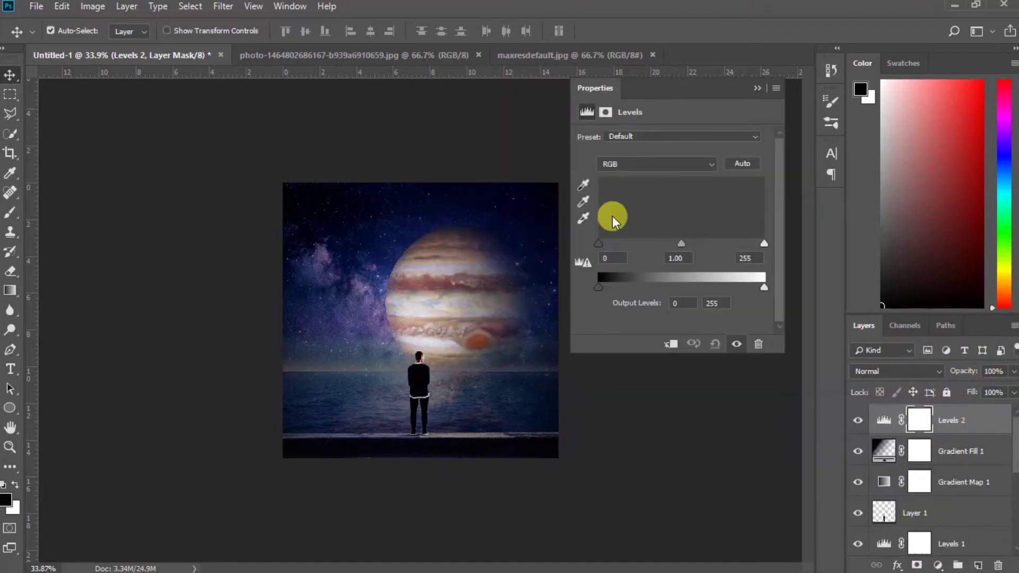
drag(598, 242, 604, 243)
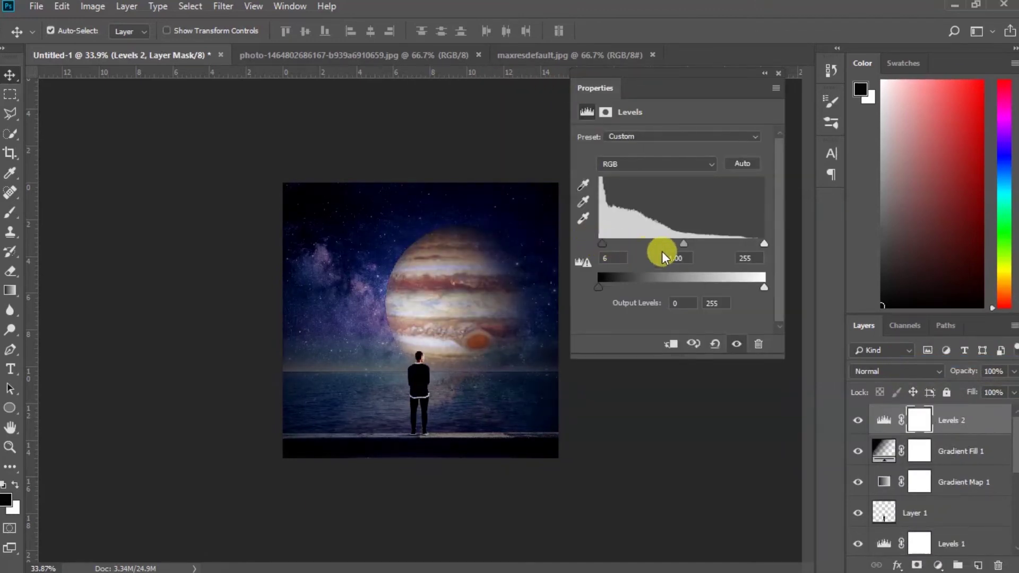
drag(678, 243, 683, 244)
drag(764, 243, 759, 243)
click(765, 74)
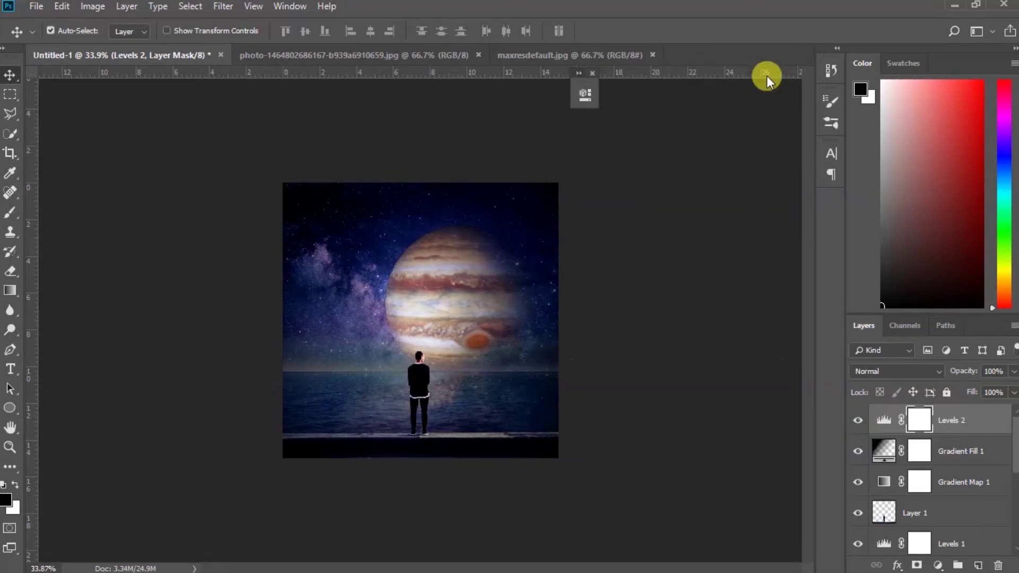
- Add a Hue/Saturation adjustment layer at default settings
scroll(387, 244, up, 2)
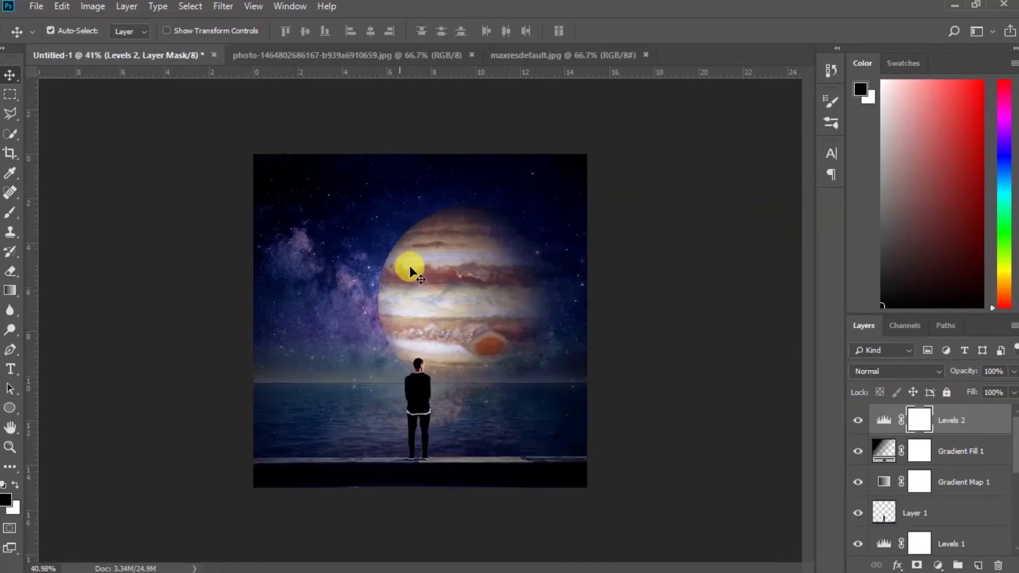
click(938, 565)
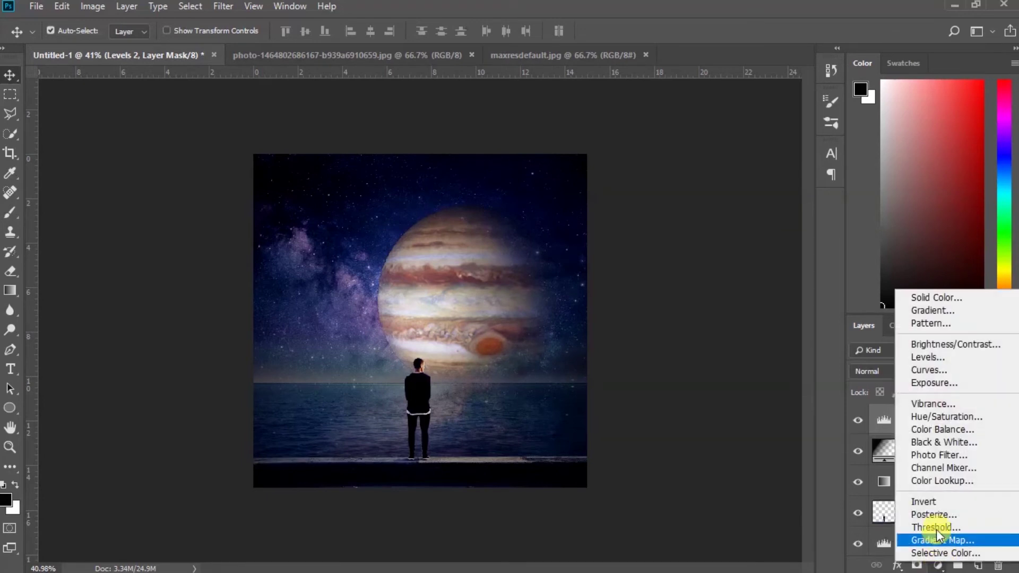
click(941, 419)
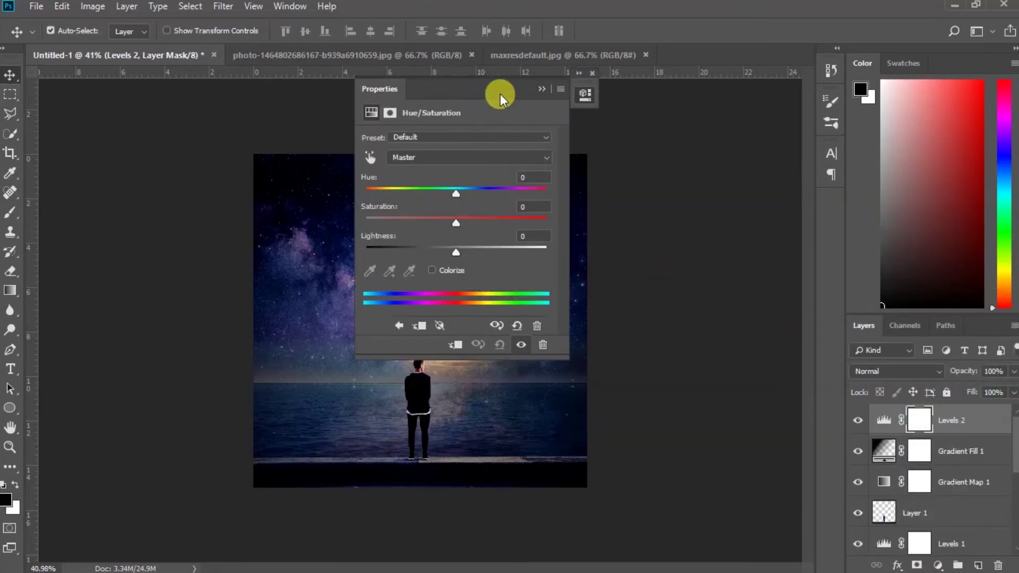
- Colorize the Hue/Saturation layer blue with Hue 201 and Saturation 47
drag(500, 94, 751, 122)
click(705, 298)
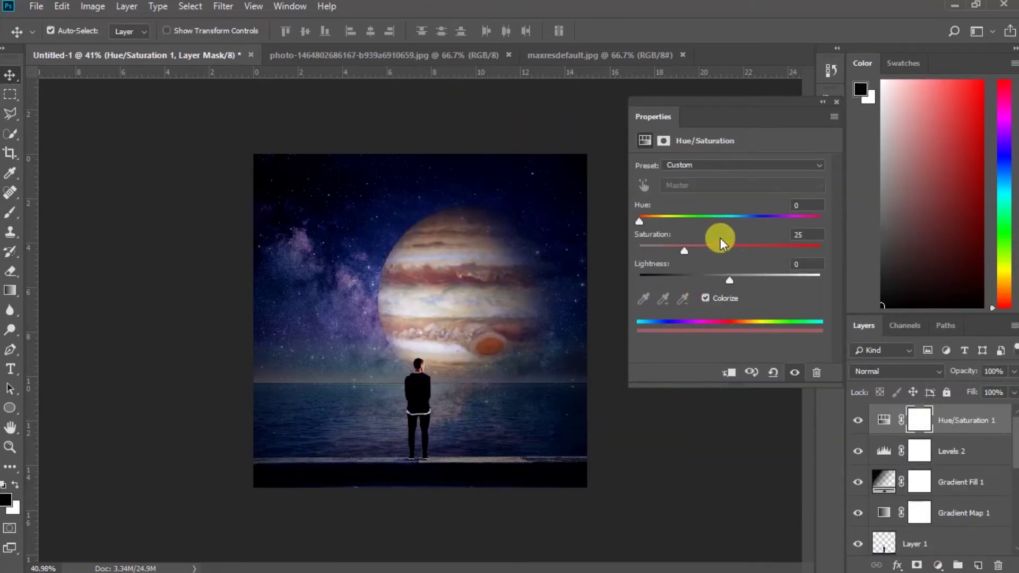
mouse_move(649, 218)
mouse_down()
mouse_move(769, 221)
mouse_move(741, 222)
mouse_up()
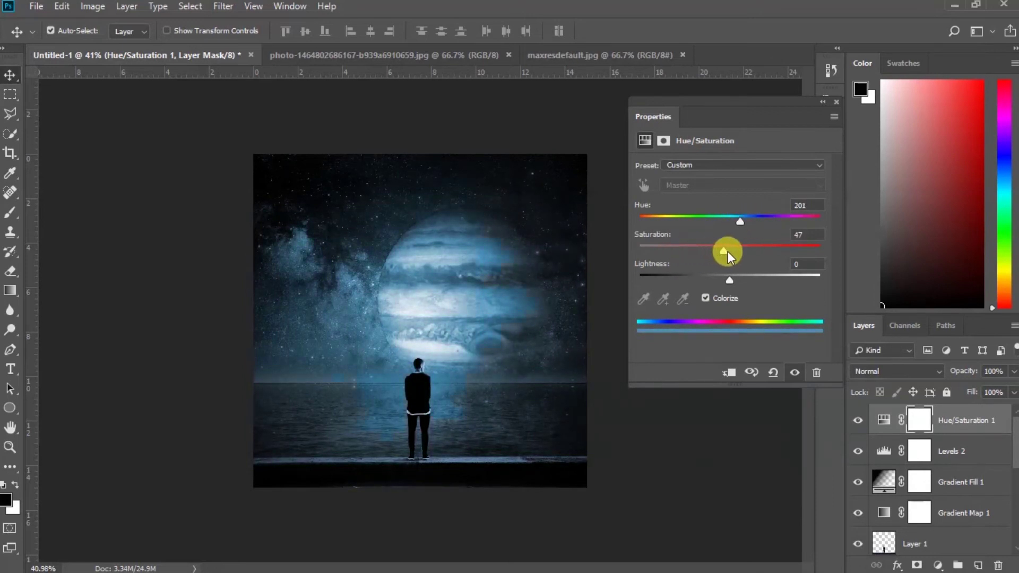
click(823, 102)
- Try the layer in Soft Light at 53% opacity, compare, then delete it
click(885, 369)
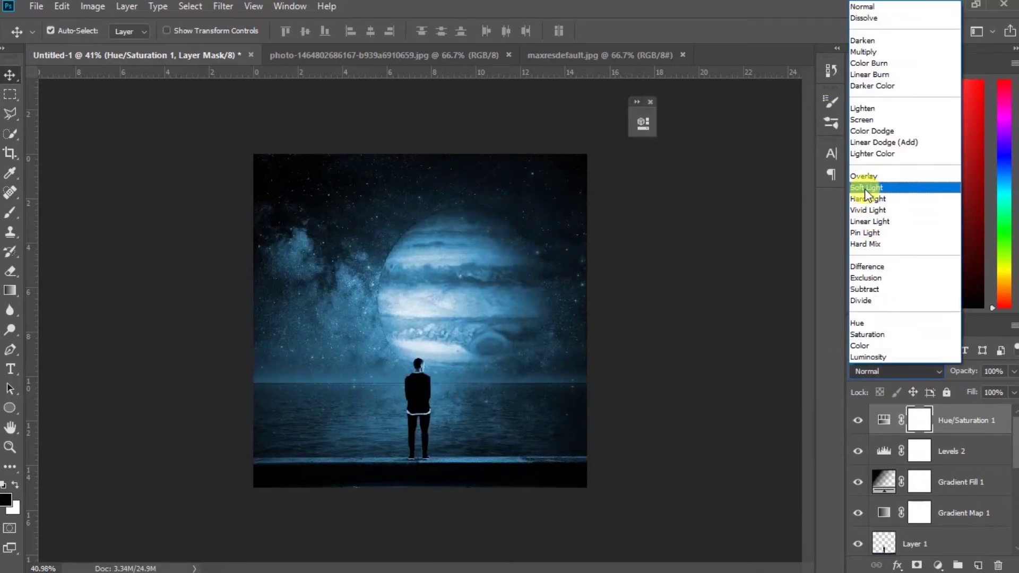
click(866, 189)
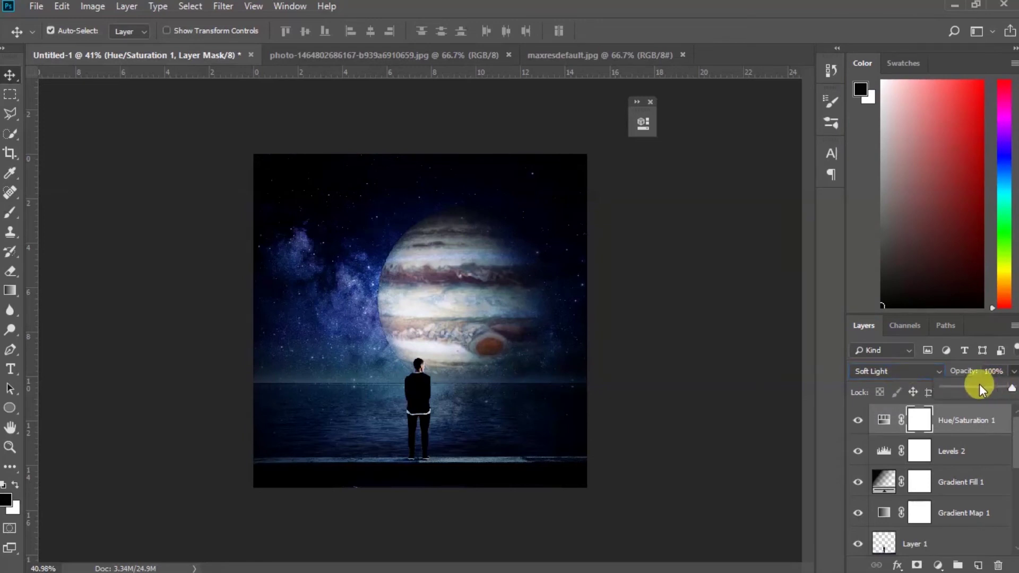
drag(975, 386, 980, 386)
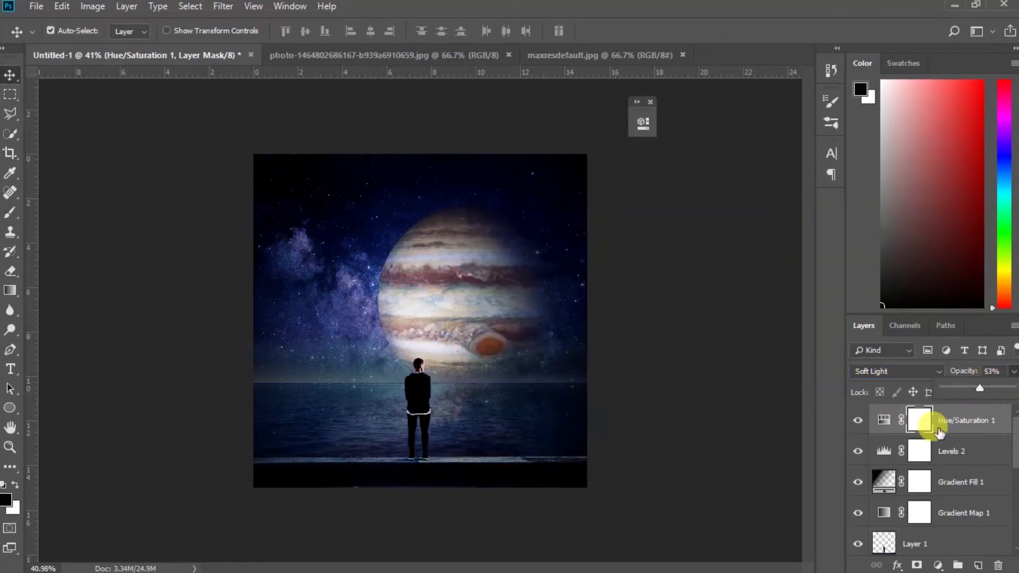
click(859, 420)
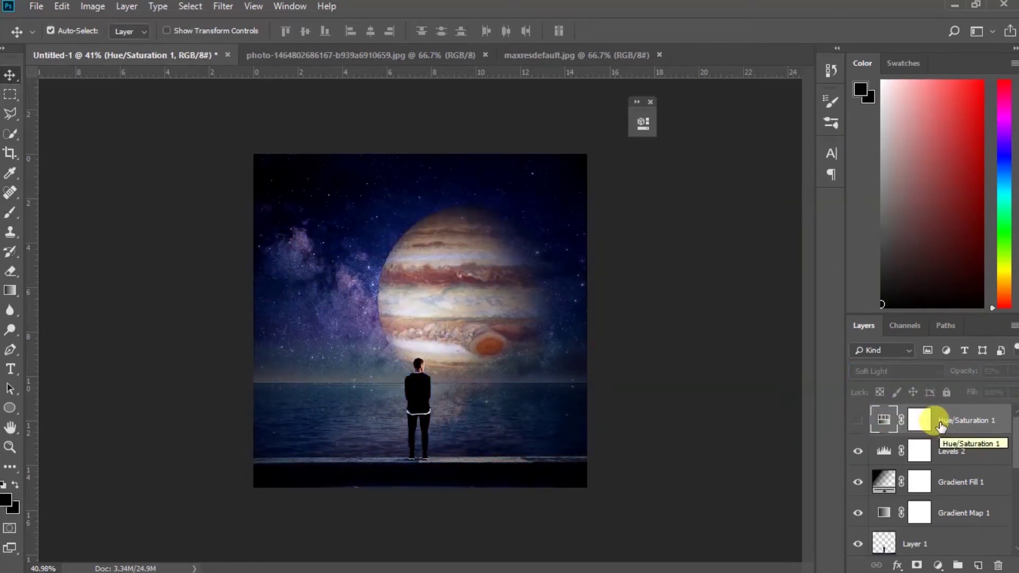
drag(950, 420, 825, 425)
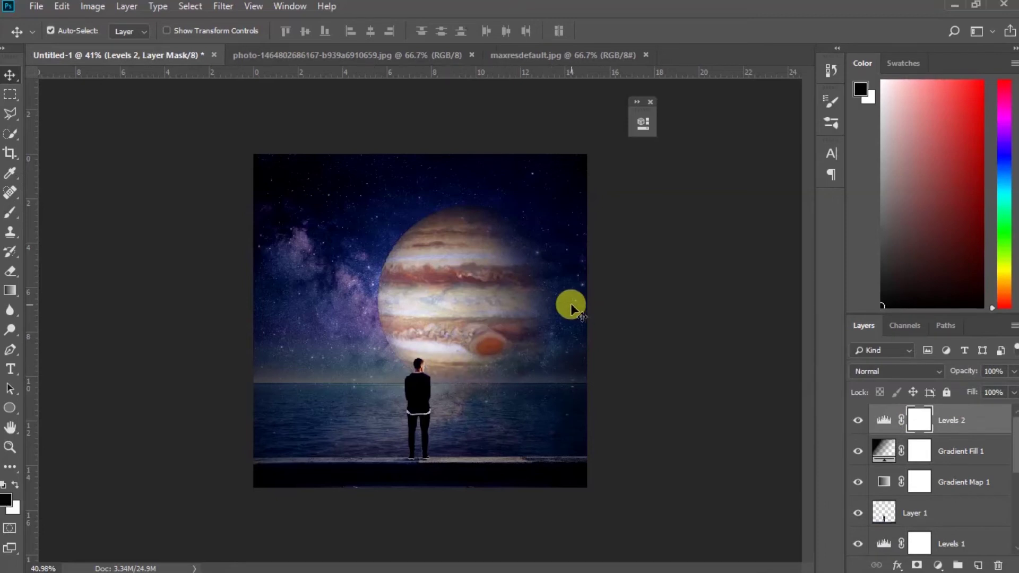
- Enlarge Jupiter on Layer 4 with Free Transform and commit it
click(420, 238)
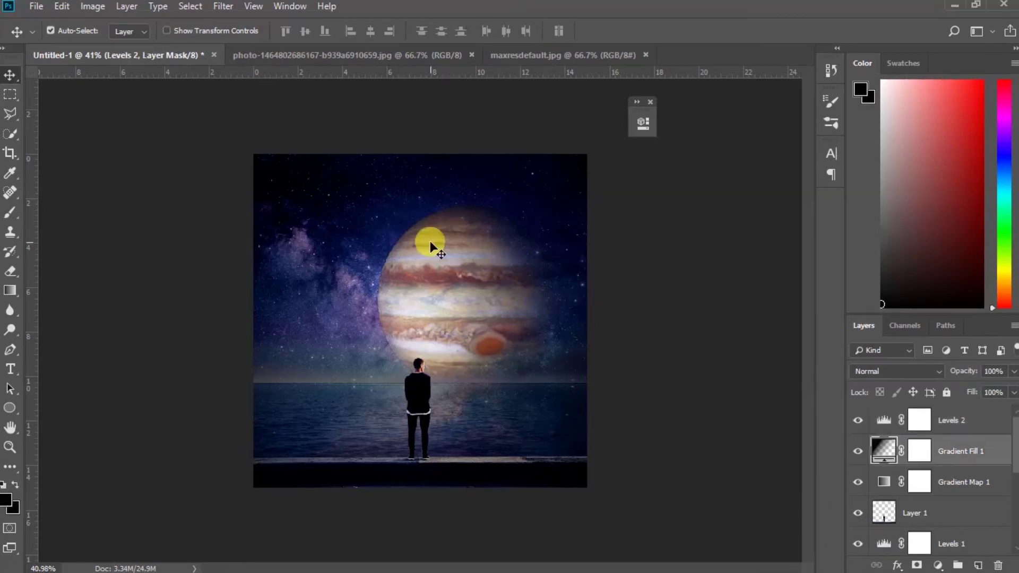
scroll(860, 531, down, 2)
click(872, 514)
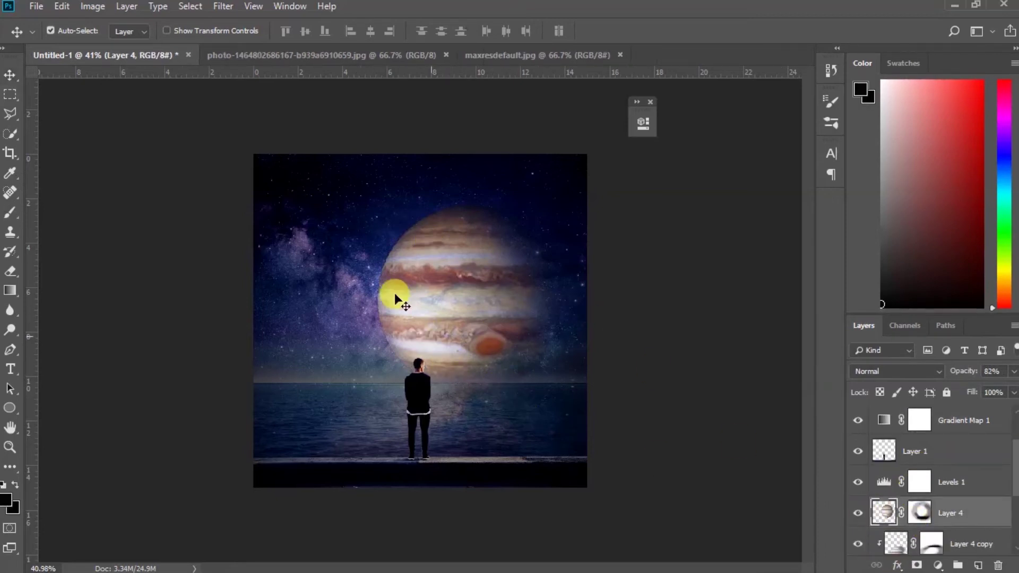
key(ctrl+t)
drag(671, 178, 718, 146)
key(Return)
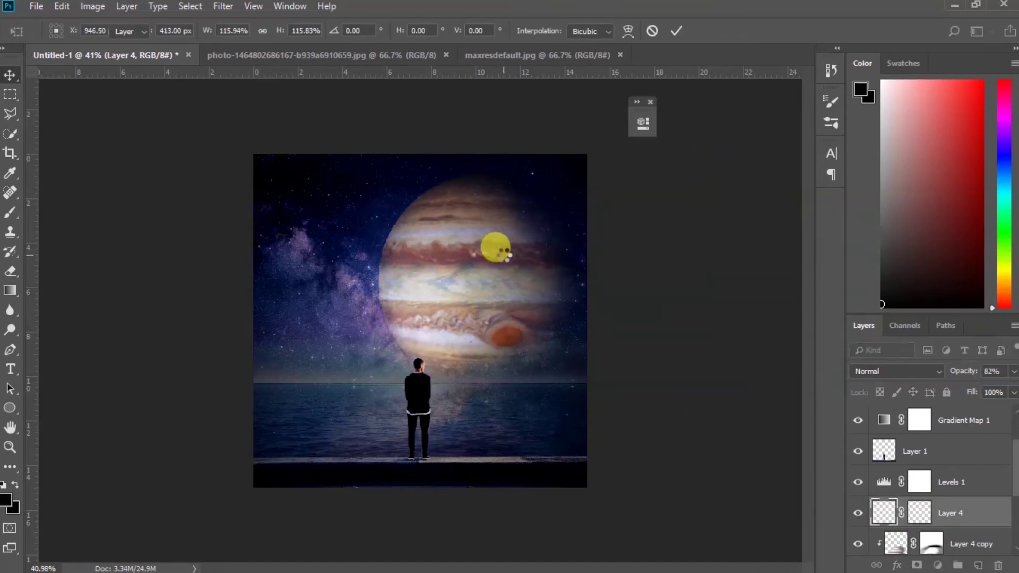
- Mask Jupiter and paint its hard edges away with a soft, low-opacity black brush
click(920, 513)
key(b)
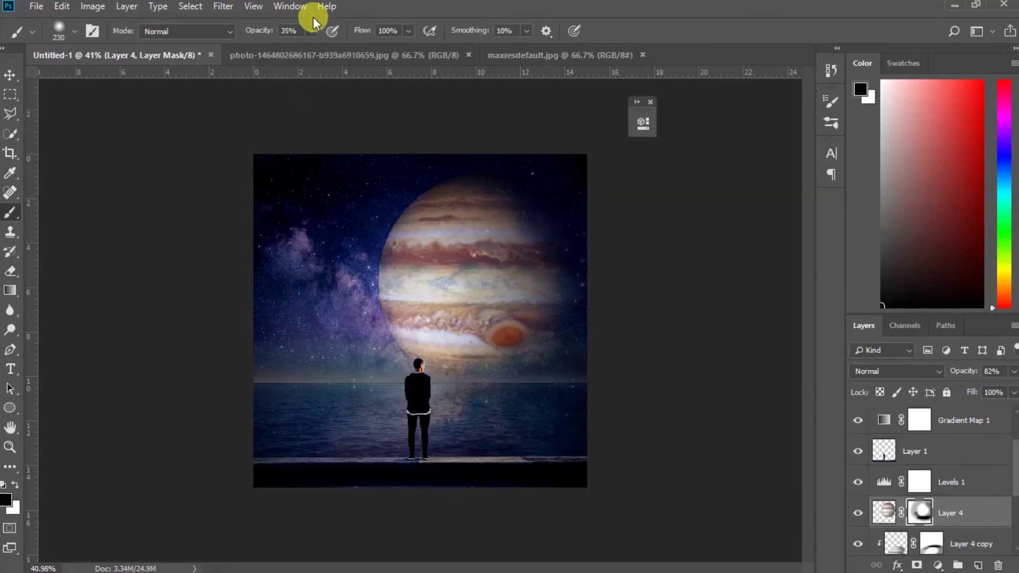
mouse_move(296, 193)
mouse_down()
mouse_move(337, 254)
mouse_move(314, 284)
mouse_move(321, 247)
mouse_move(331, 263)
mouse_move(338, 178)
mouse_move(358, 160)
mouse_move(331, 203)
mouse_move(342, 185)
mouse_move(319, 287)
mouse_move(355, 351)
mouse_move(323, 243)
mouse_move(340, 173)
mouse_move(371, 136)
mouse_move(412, 132)
mouse_move(353, 166)
mouse_move(314, 239)
mouse_move(355, 351)
mouse_move(310, 272)
mouse_move(318, 227)
mouse_up()
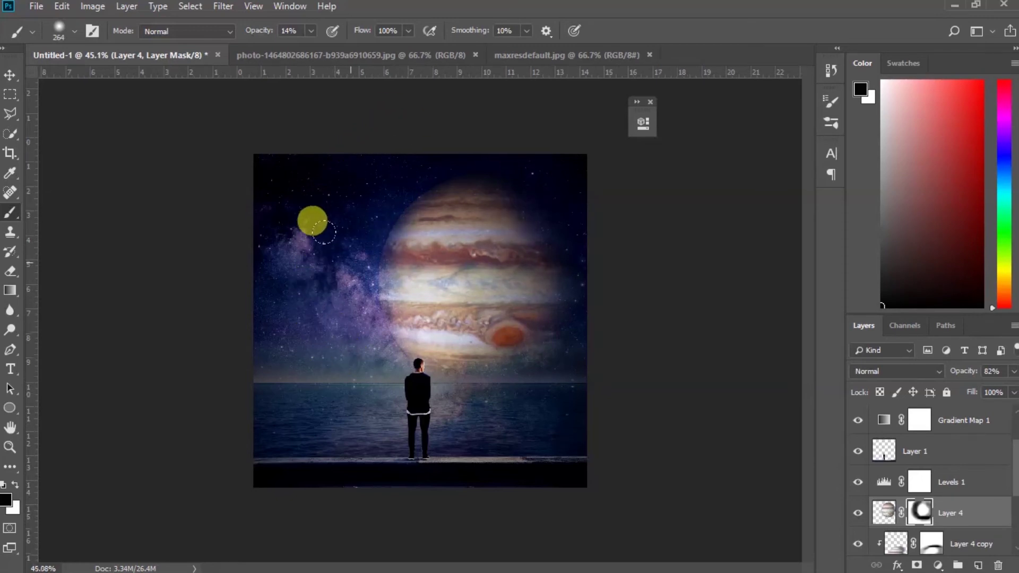
scroll(318, 228, up, 3)
scroll(297, 263, up, 1)
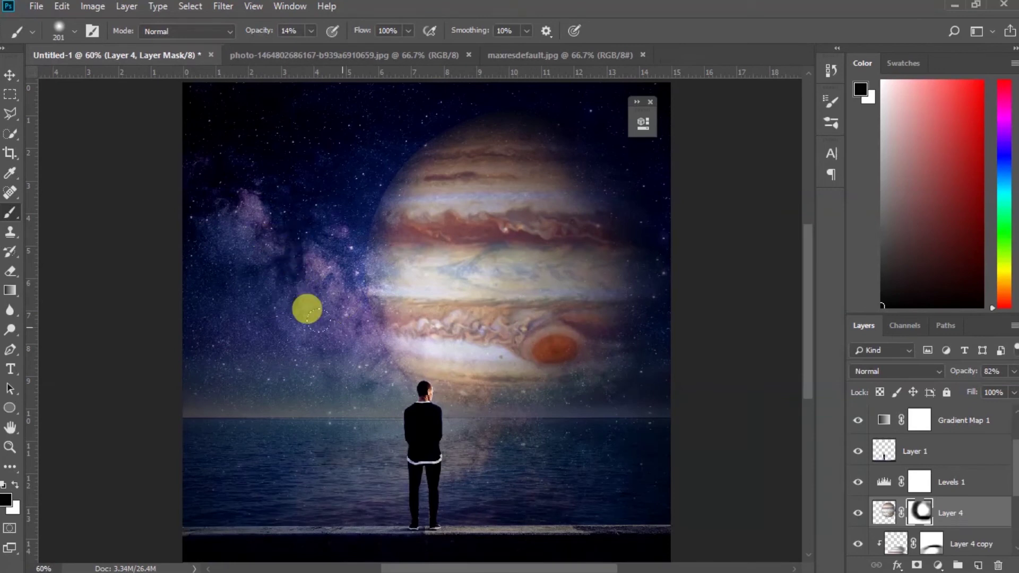
drag(324, 339, 298, 87)
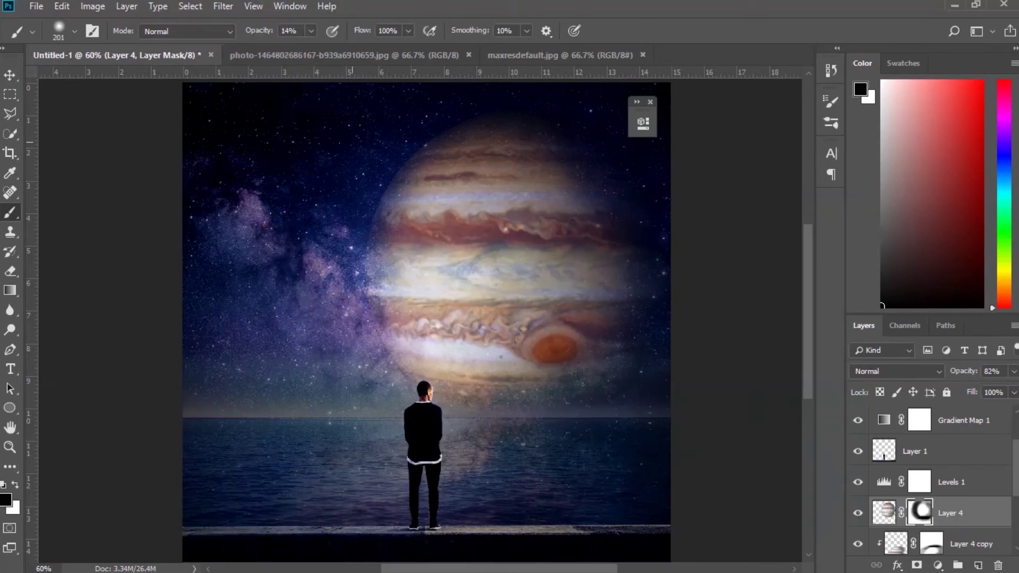
drag(314, 46, 332, 48)
mouse_move(303, 183)
mouse_down()
mouse_move(325, 109)
mouse_move(296, 154)
mouse_move(280, 263)
mouse_move(325, 348)
mouse_move(309, 136)
mouse_move(398, 55)
mouse_move(303, 129)
mouse_move(281, 329)
mouse_up()
scroll(282, 329, down, 5)
click(10, 75)
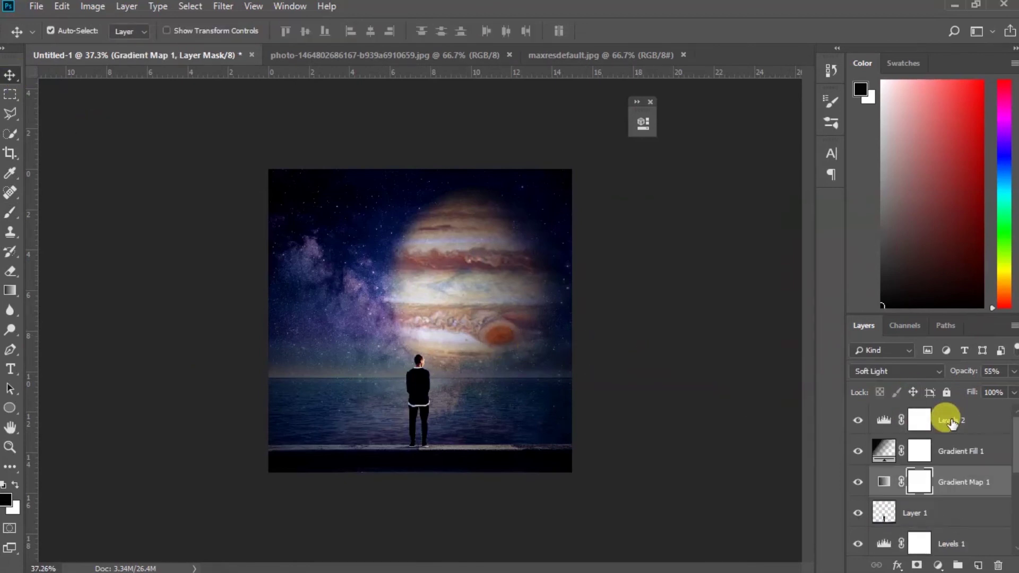
- Hide Levels 2 and add a Gradient Map layer, trying the Red, Green gradient
click(858, 420)
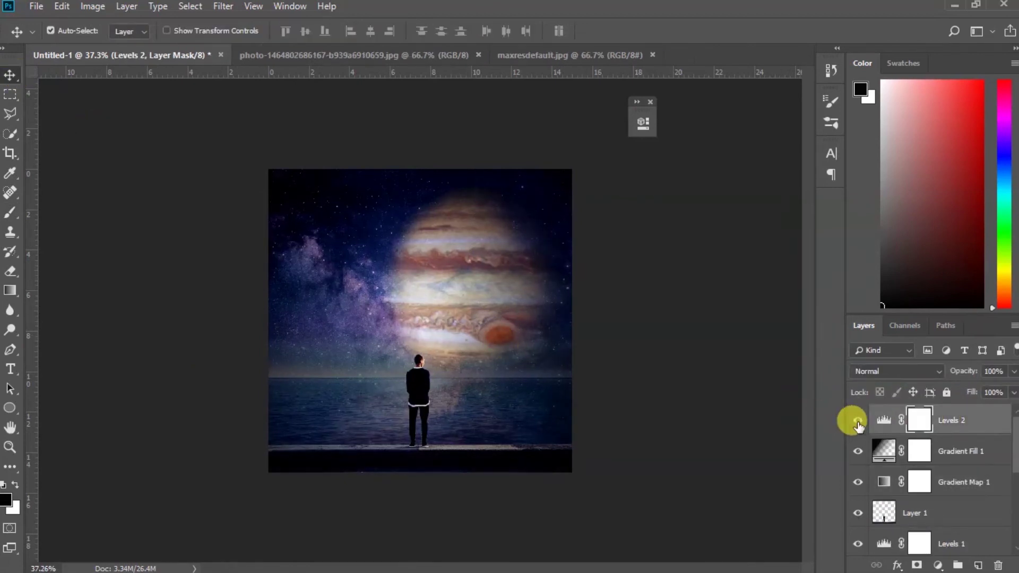
click(938, 566)
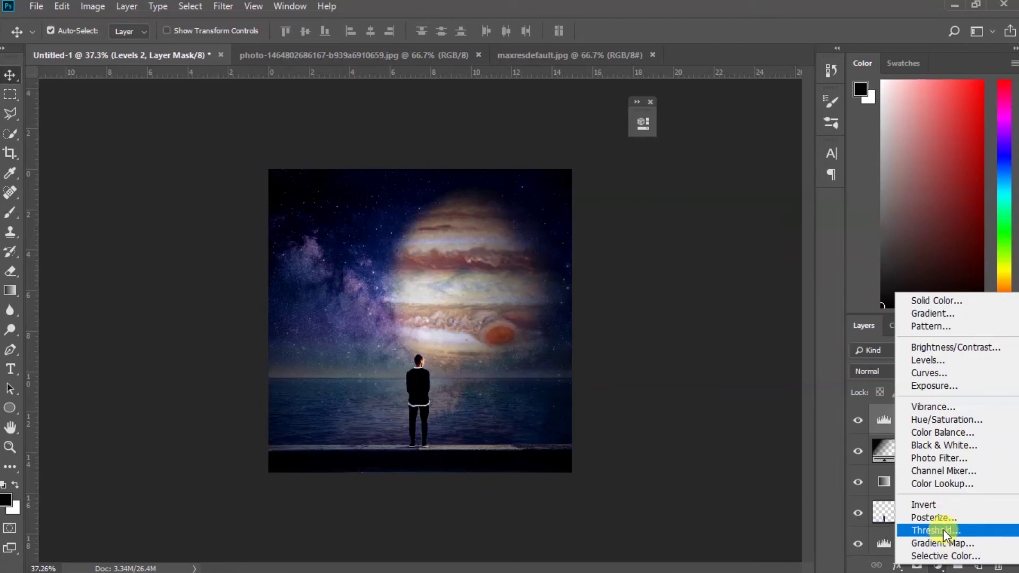
click(940, 542)
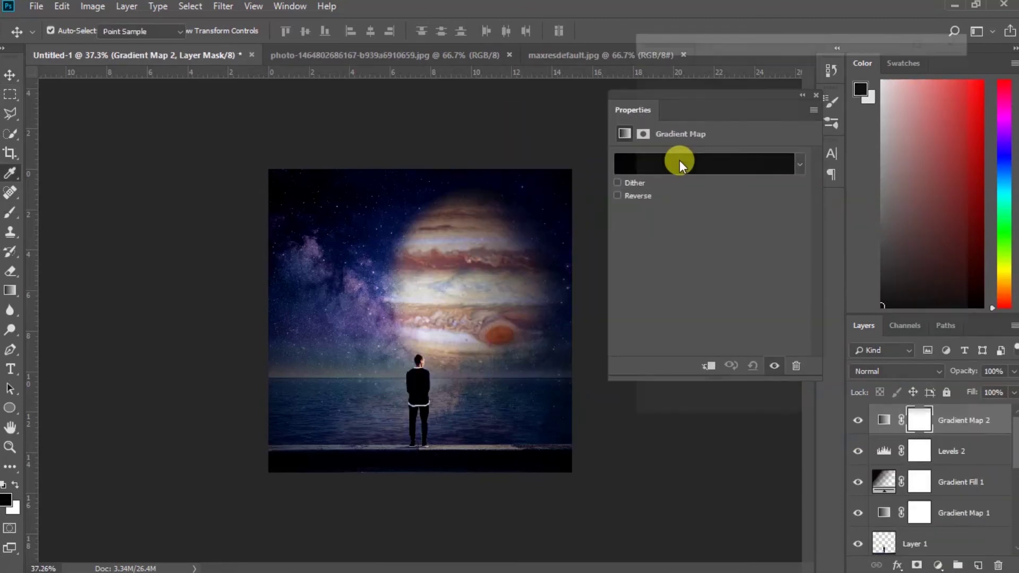
click(679, 160)
click(735, 87)
click(930, 71)
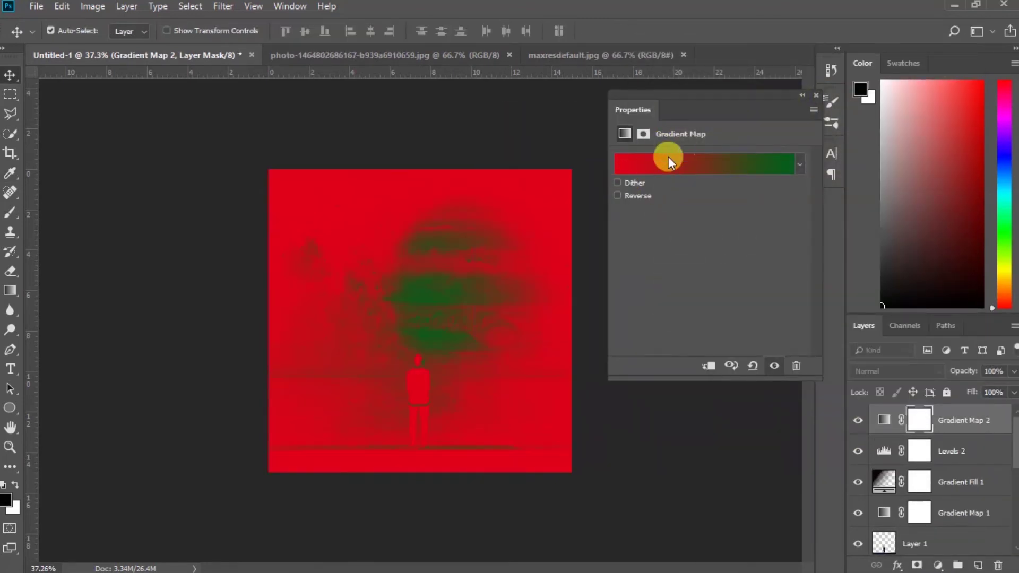
click(668, 159)
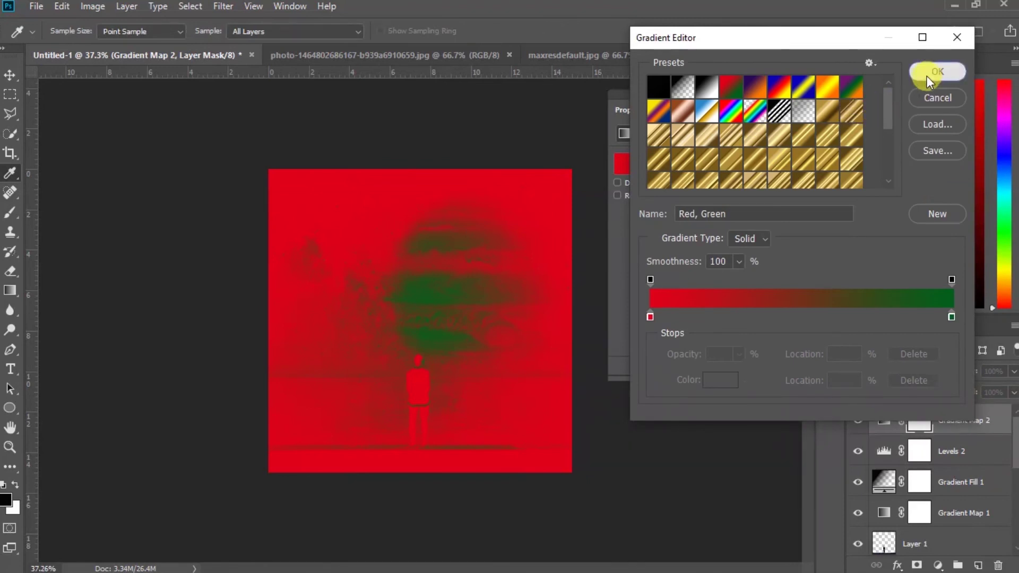
click(927, 76)
click(811, 99)
- Set the Gradient Map 2 blend mode to Screen
click(898, 372)
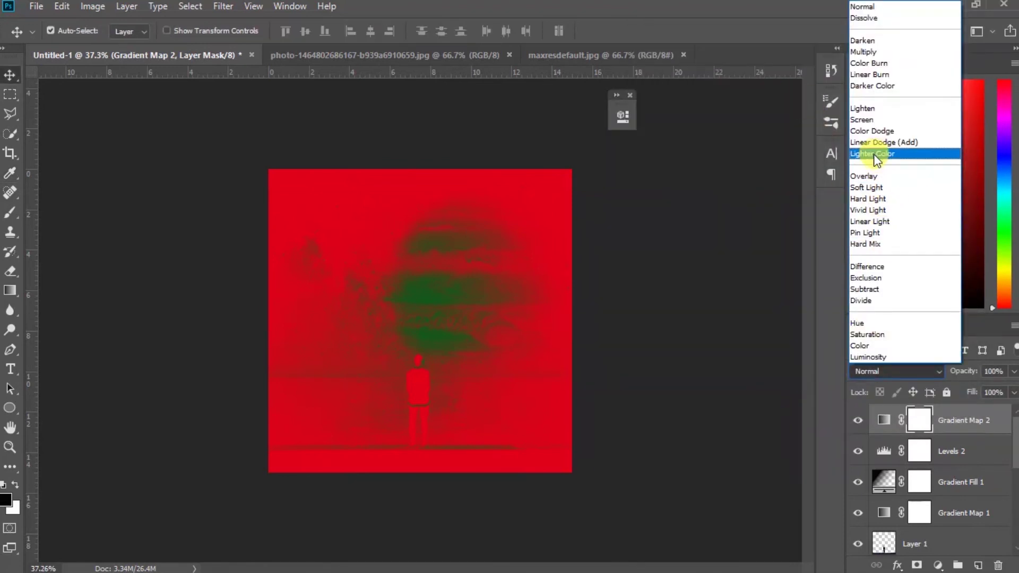
click(868, 186)
key(Up)
key(Up)
key(Up)
key(Up)
key(Up)
key(Up)
key(Down)
key(Down)
- Browse the WA gradient presets and apply the purple-magenta WAHibiscus gradient
double_click(884, 420)
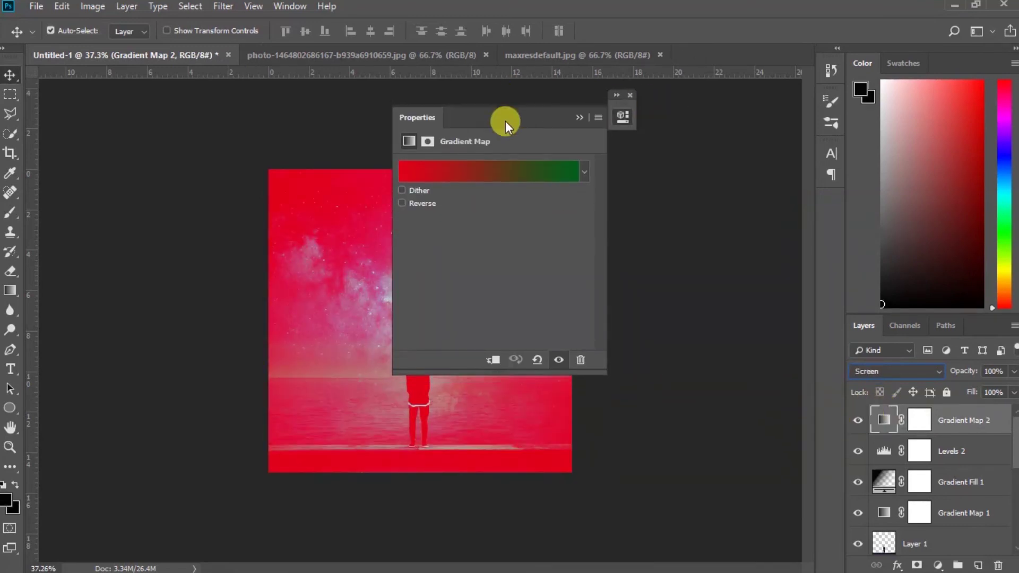
drag(506, 120, 795, 120)
click(751, 166)
scroll(760, 176, down, 3)
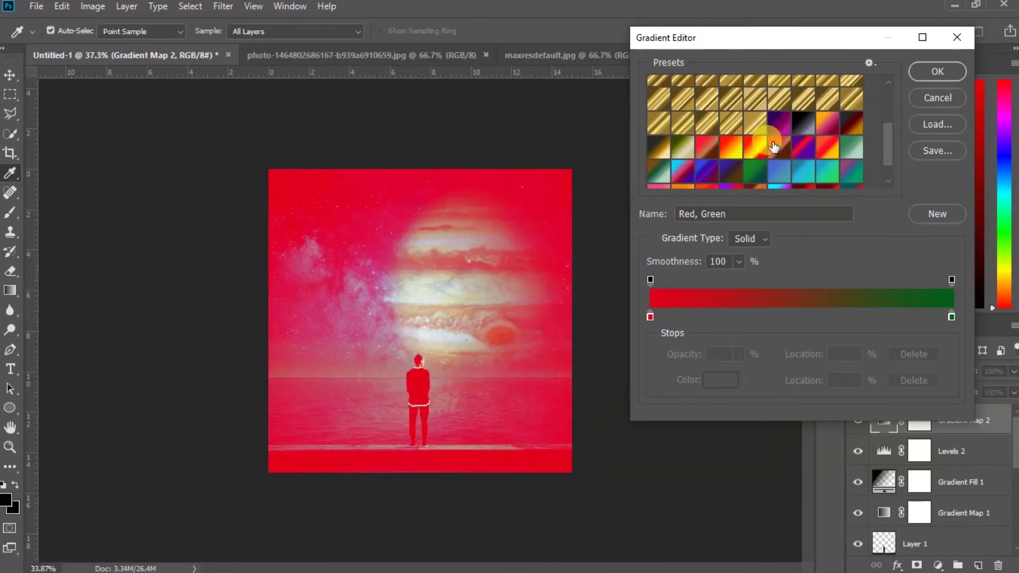
scroll(767, 159, down, 2)
click(776, 141)
click(801, 136)
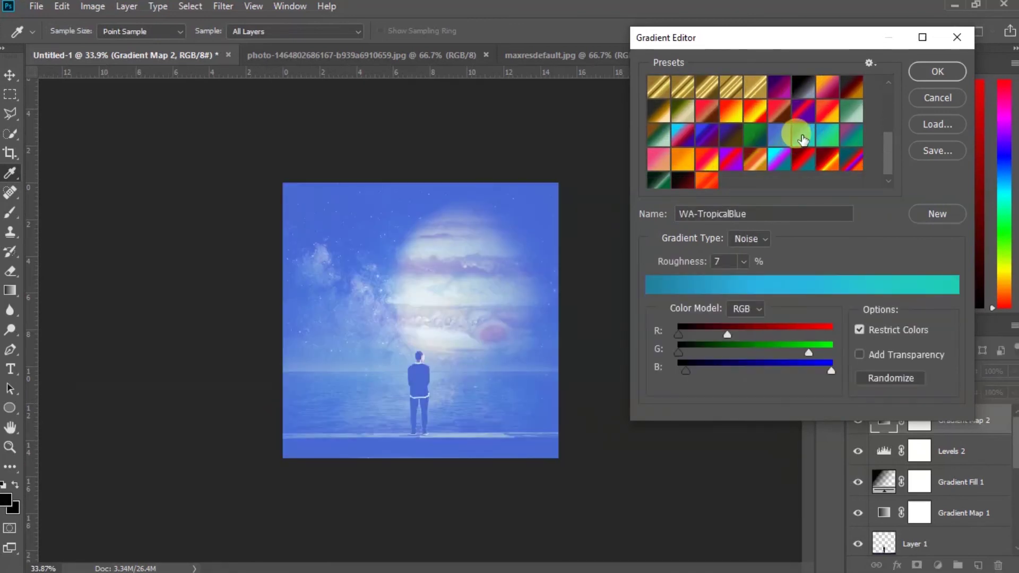
click(801, 88)
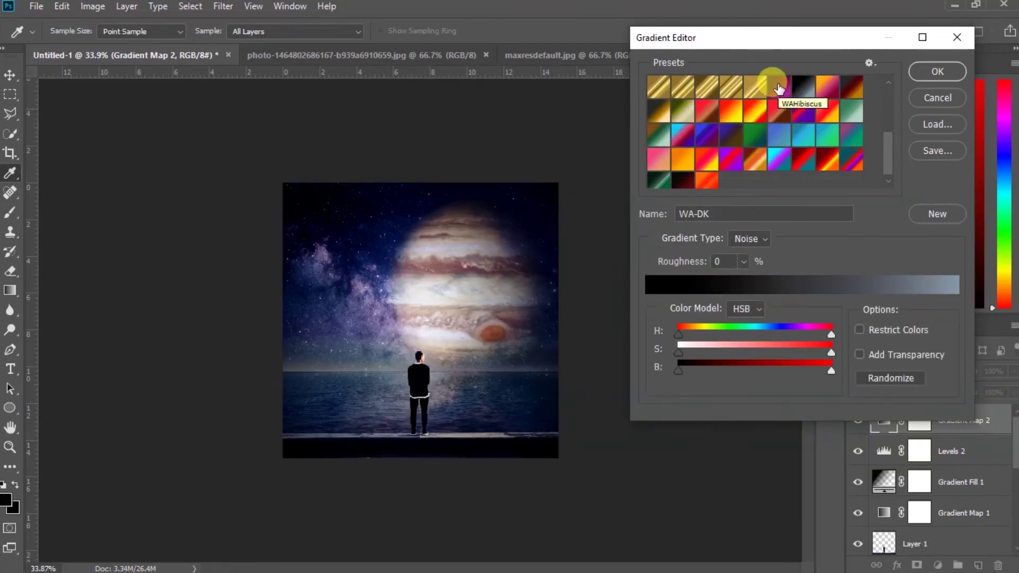
click(784, 87)
click(937, 71)
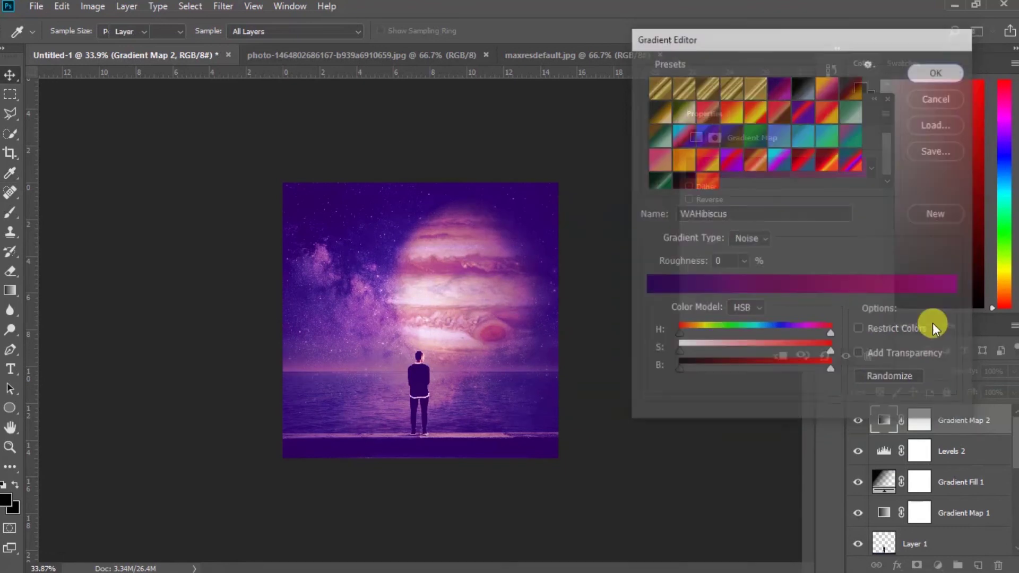
- Lower the Gradient Map 2 opacity to 21%
drag(958, 389, 959, 390)
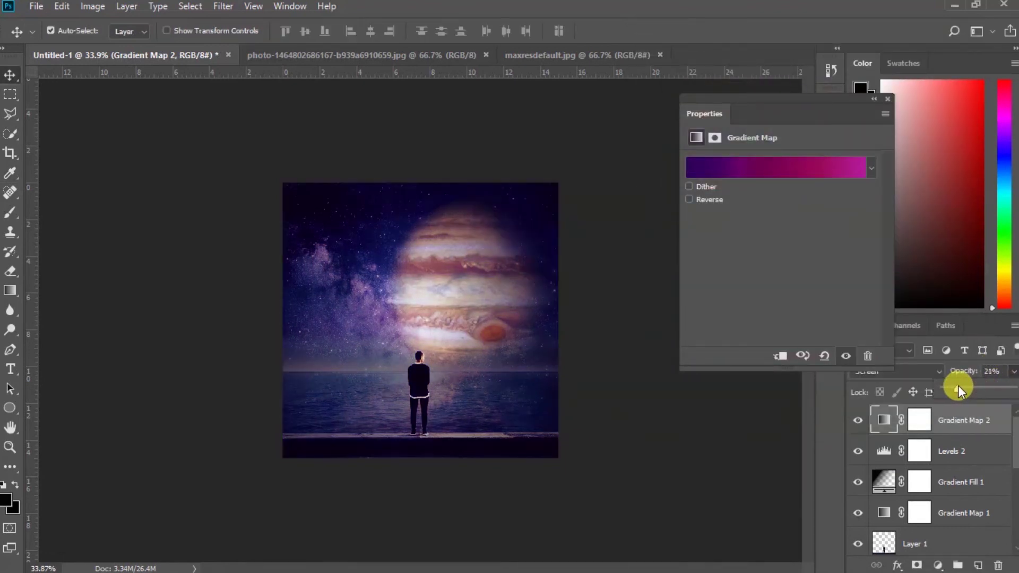
click(874, 99)
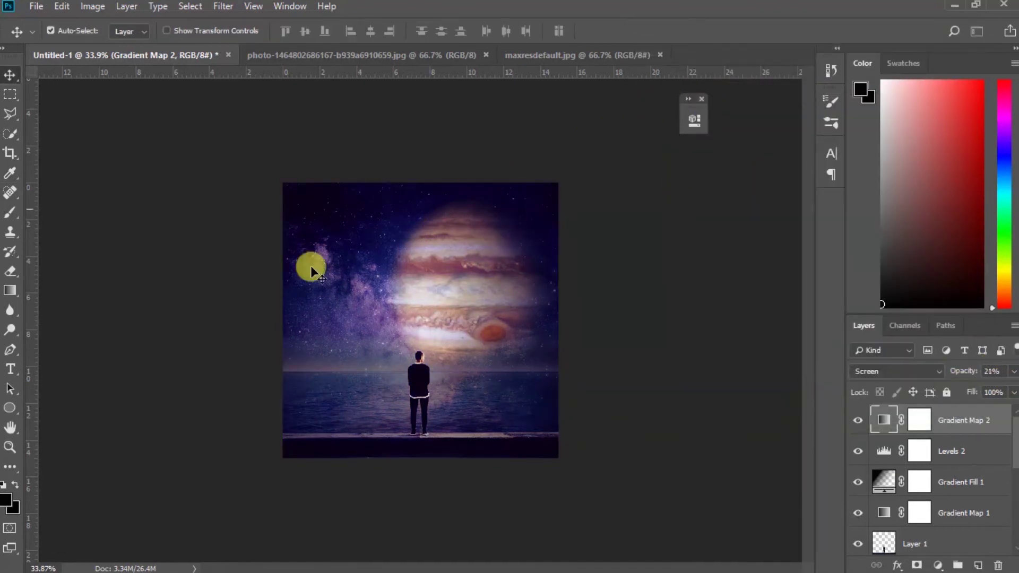
scroll(259, 292, up, 2)
scroll(251, 287, up, 1)
scroll(251, 287, up, 2)
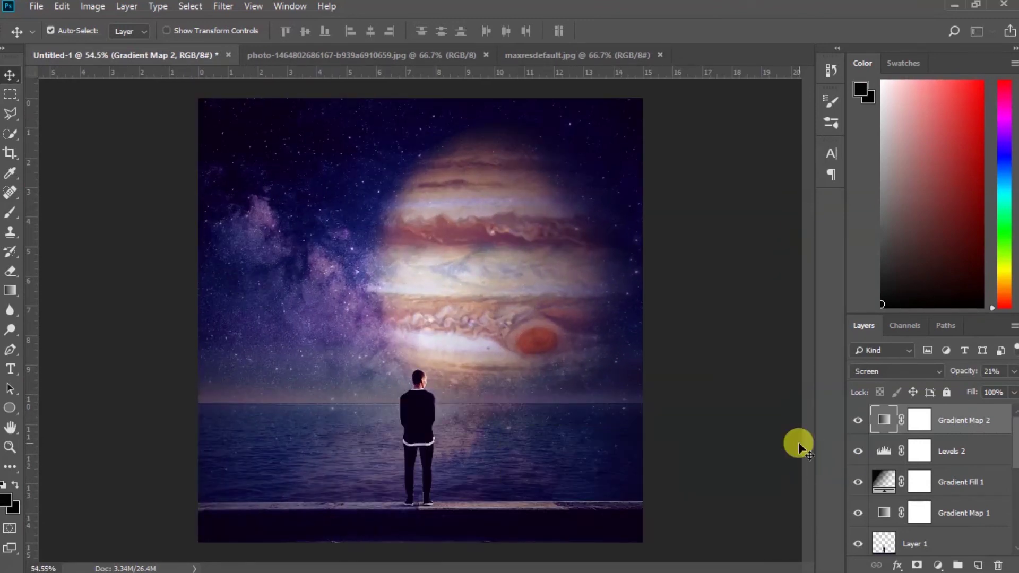
- Add a new layer and paint a soft white haze with a size-520 brush
click(978, 566)
key(b)
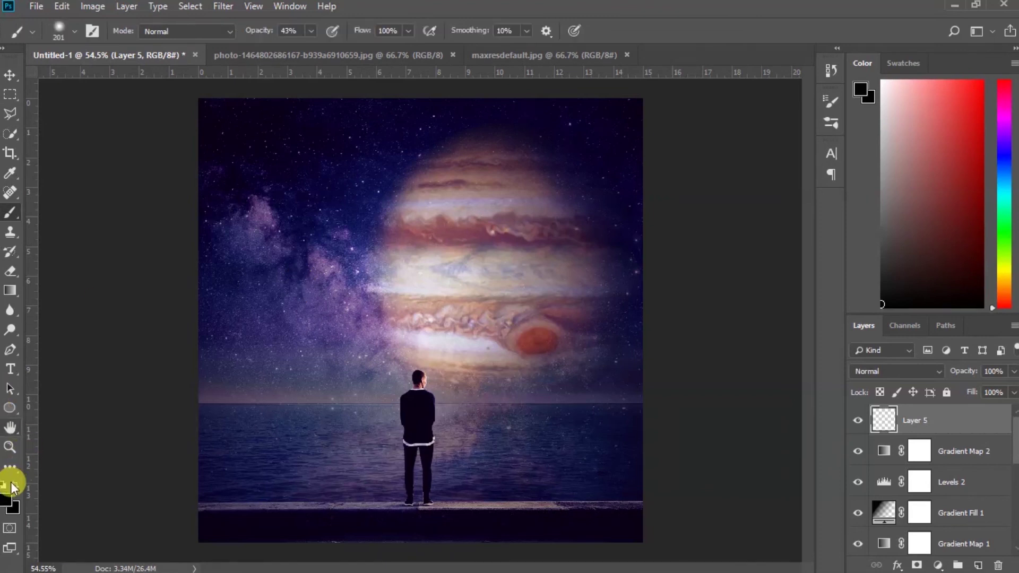
click(861, 90)
drag(732, 189, 592, 108)
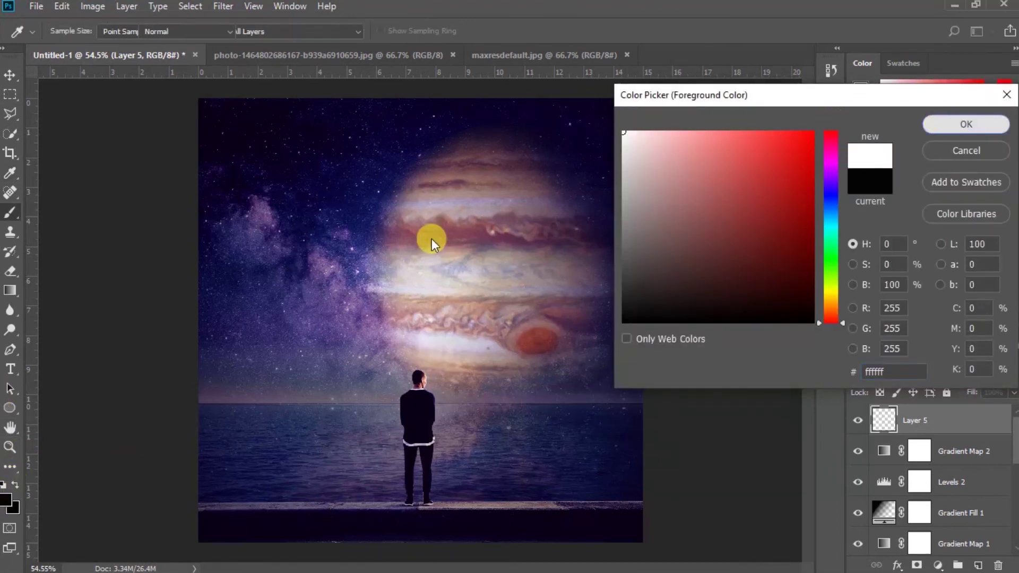
key(Return)
mouse_move(436, 277)
mouse_down()
mouse_move(480, 290)
mouse_move(490, 314)
mouse_up()
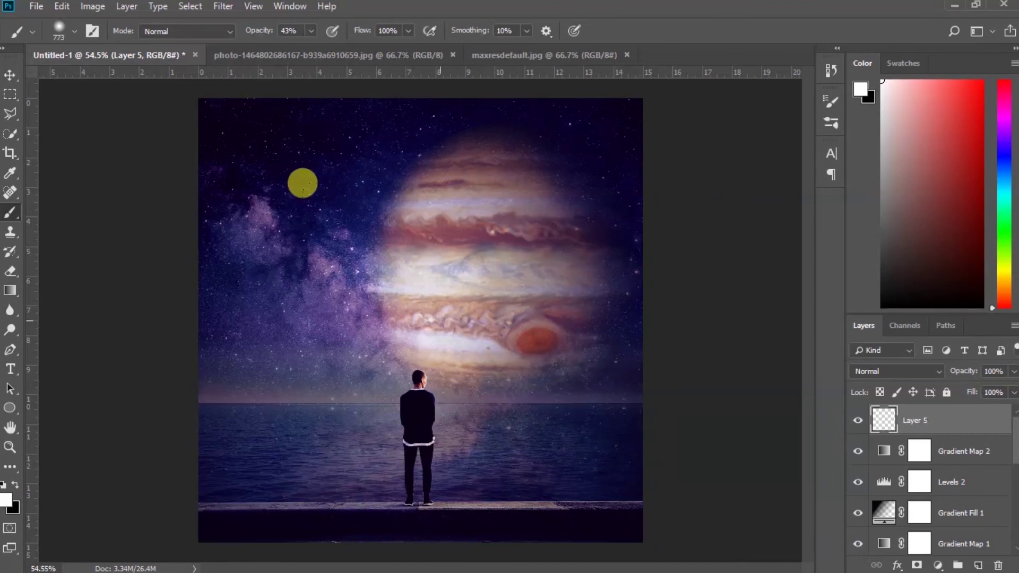
drag(255, 164, 286, 220)
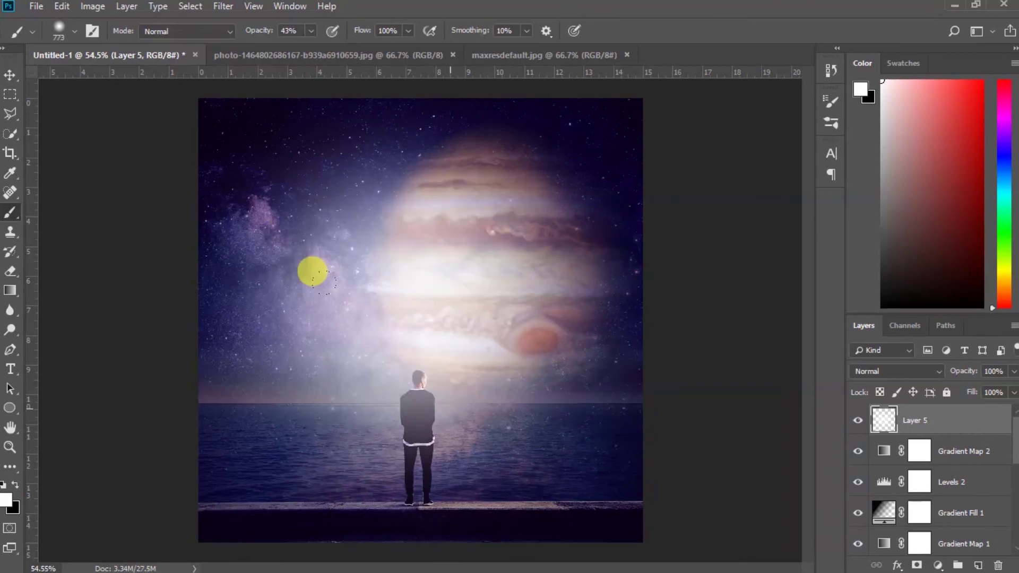
- Set Layer 5 to Soft Light and toggle it to compare the glow
click(9, 75)
click(897, 371)
click(863, 197)
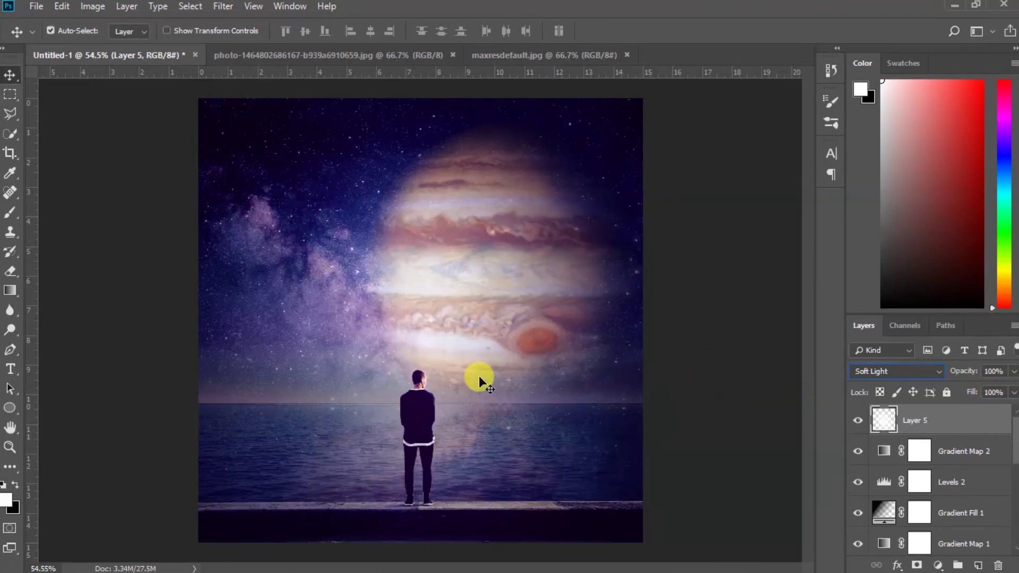
scroll(479, 330, down, 1)
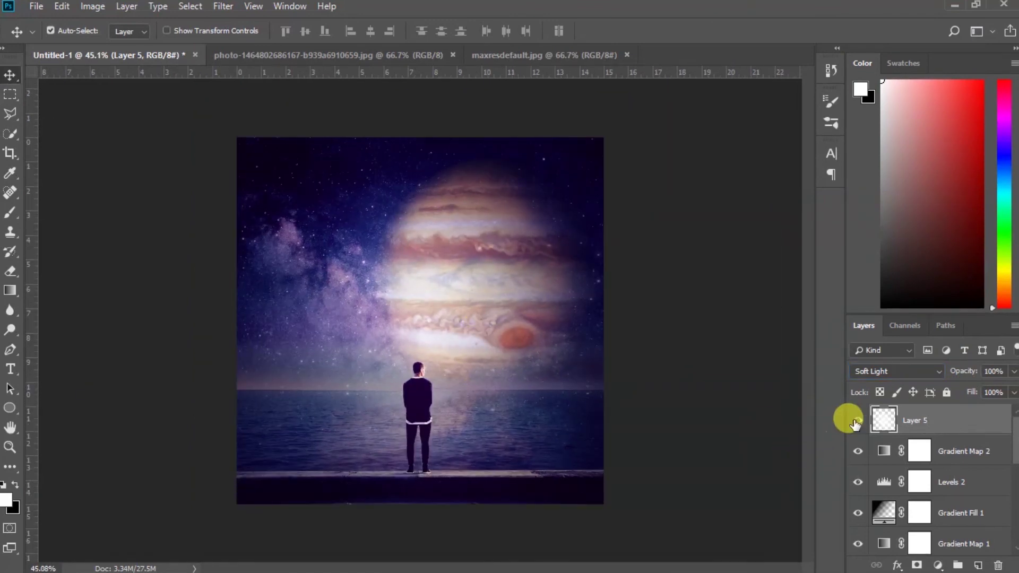
click(857, 422)
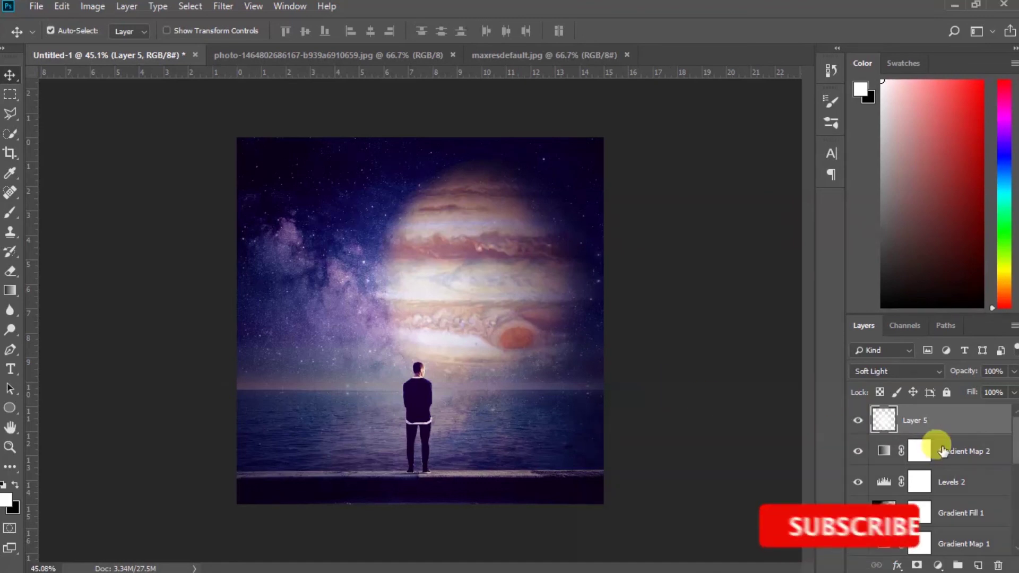
scroll(339, 247, up, 1)
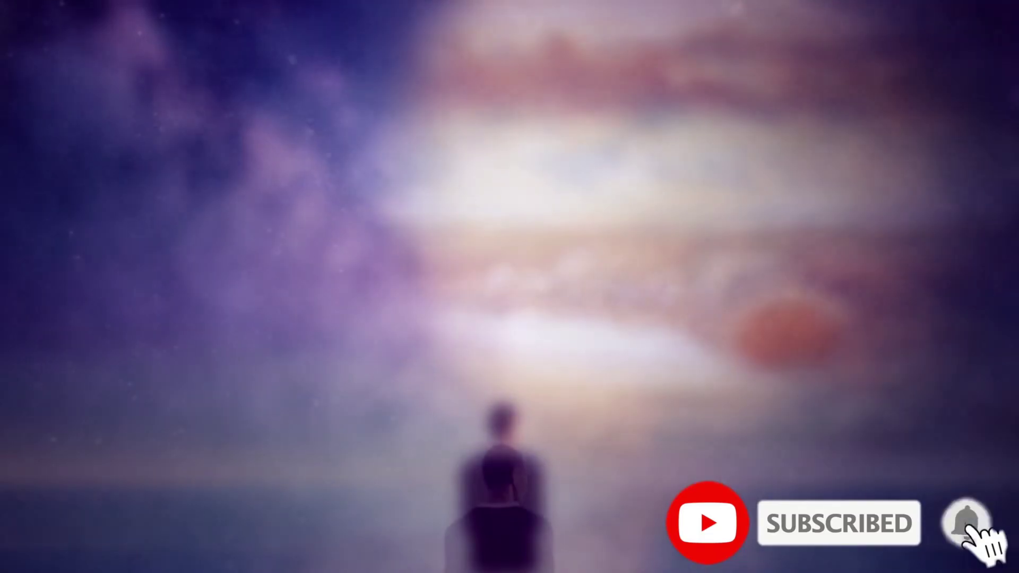